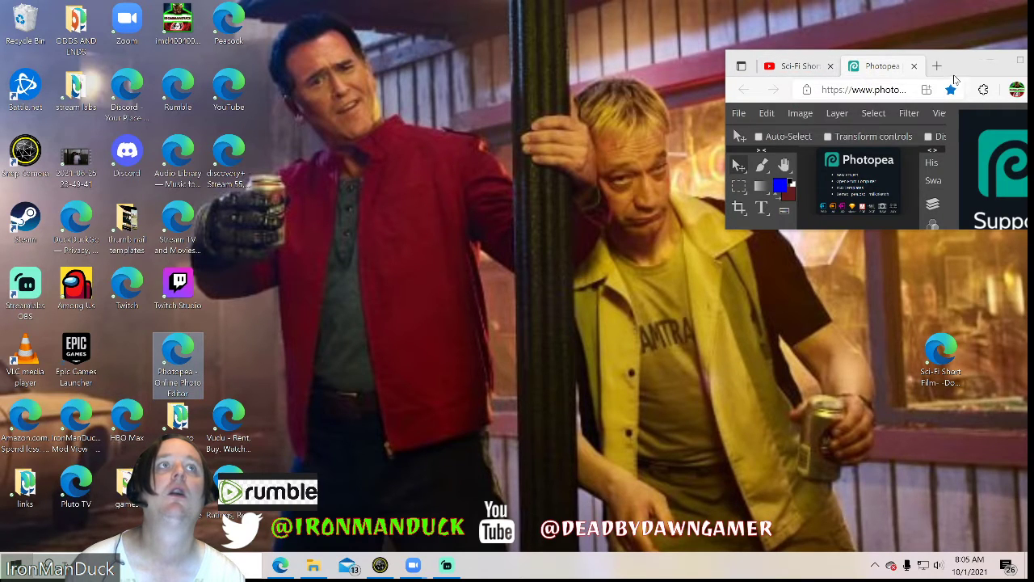
- Move the Photopea page into its own maximized window and open the screenshot 2021-10-01 (1) from the Screenshots folder
drag(884, 68, 529, 121)
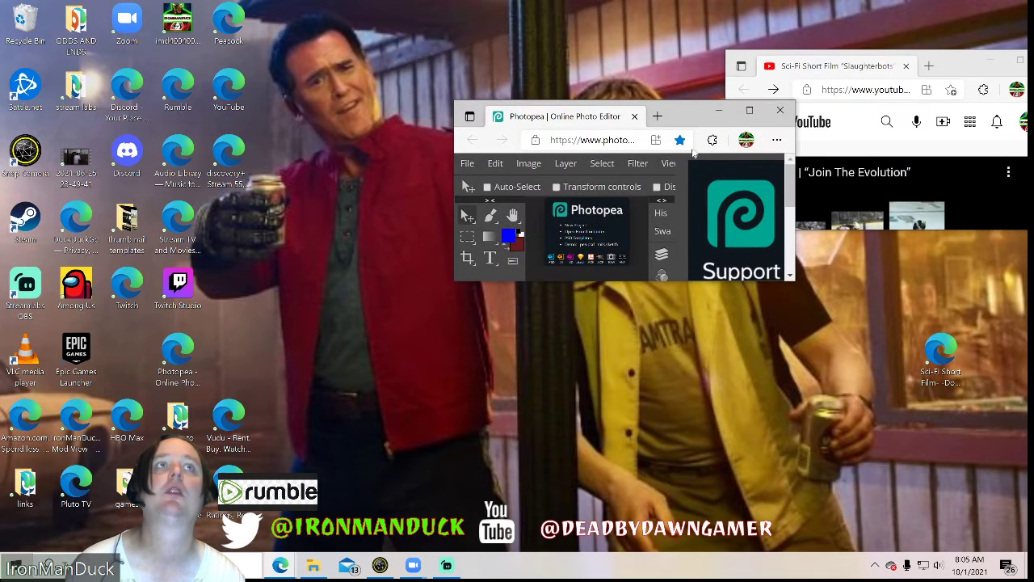
click(750, 110)
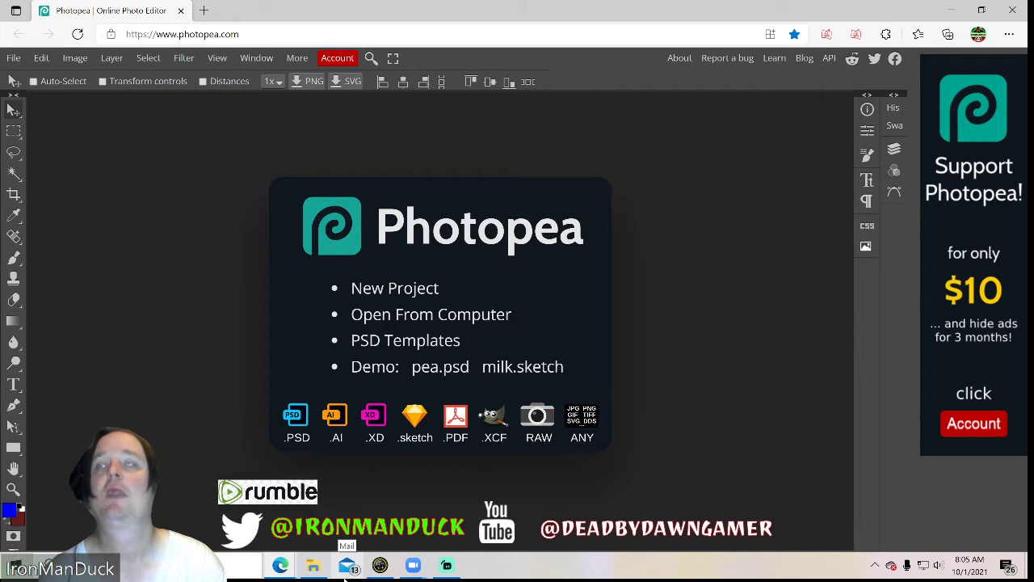
click(15, 60)
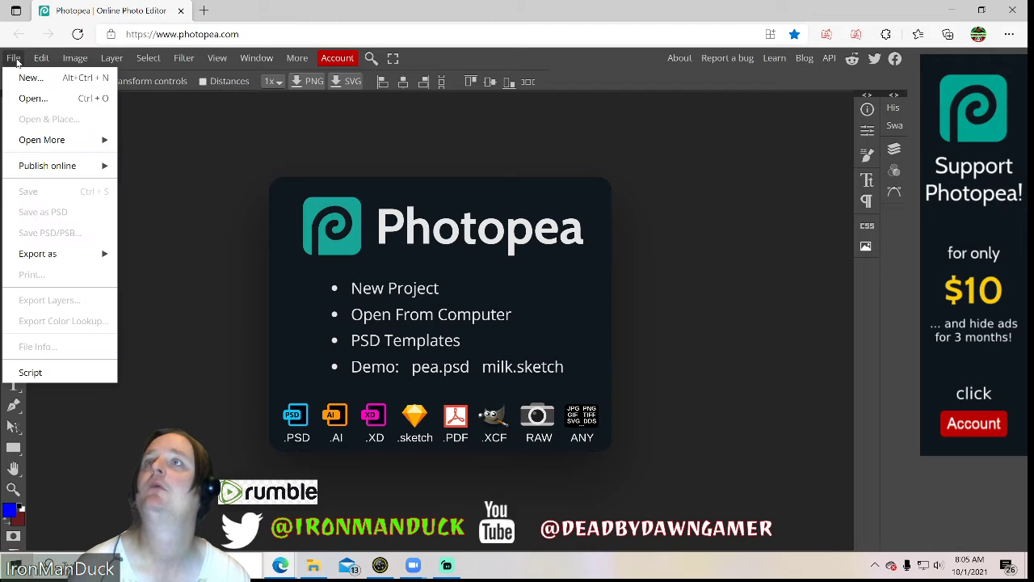
click(36, 98)
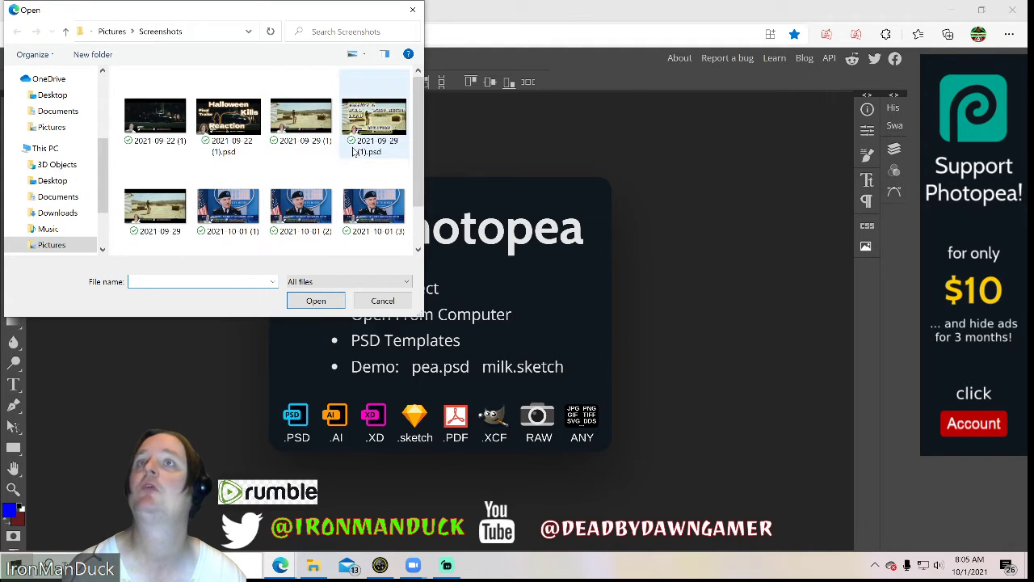
click(230, 208)
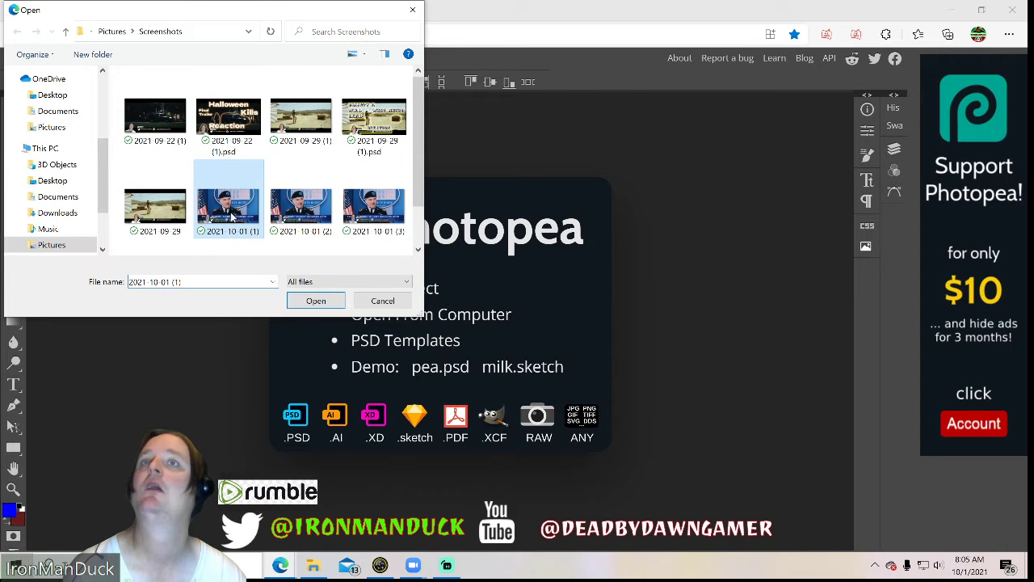
click(316, 300)
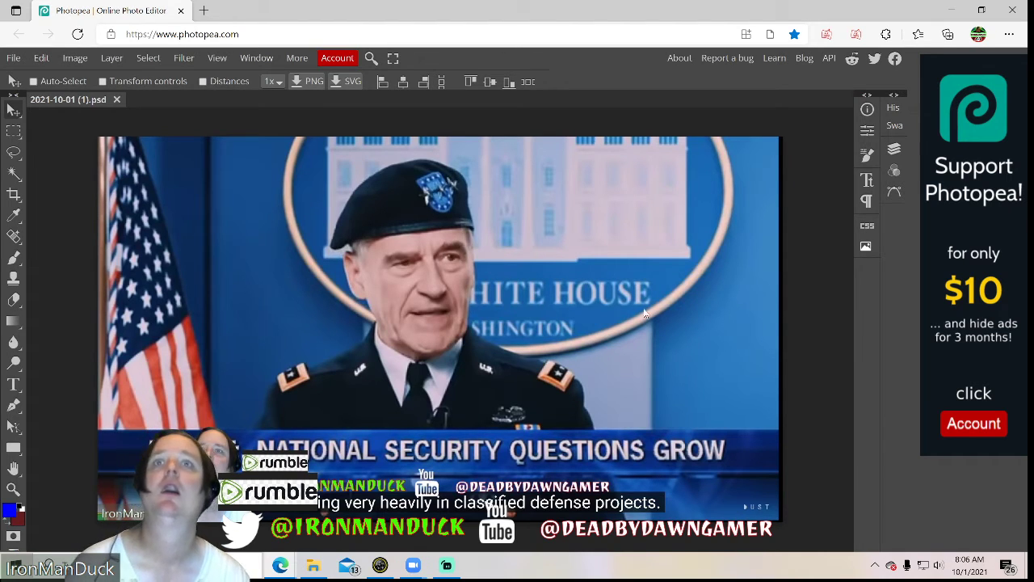
- Outline the officer's beret, head, shoulders and torso down to the news banner as a closed Polygonal Lasso selection
click(13, 155)
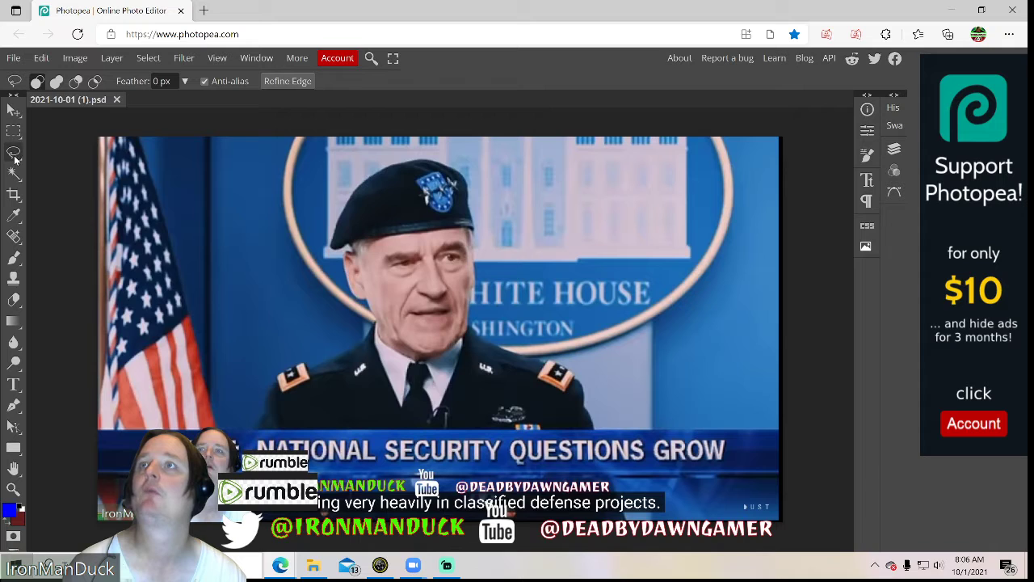
right_click(18, 152)
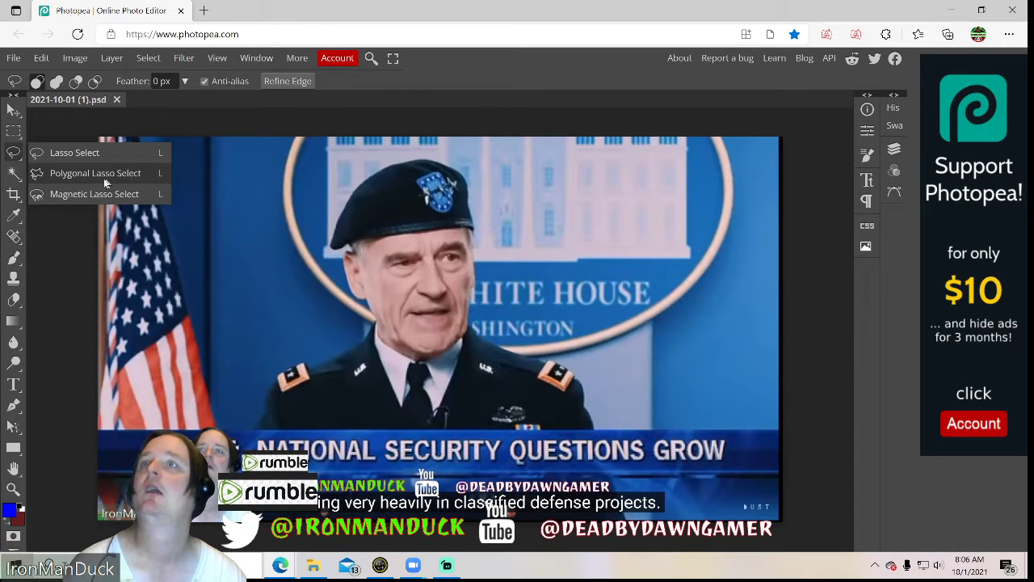
click(75, 175)
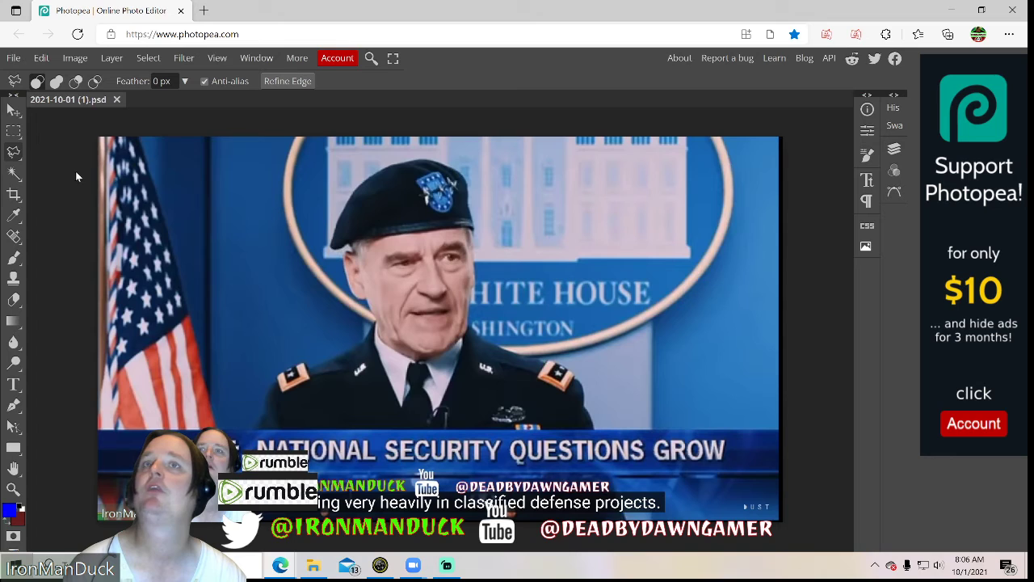
click(344, 191)
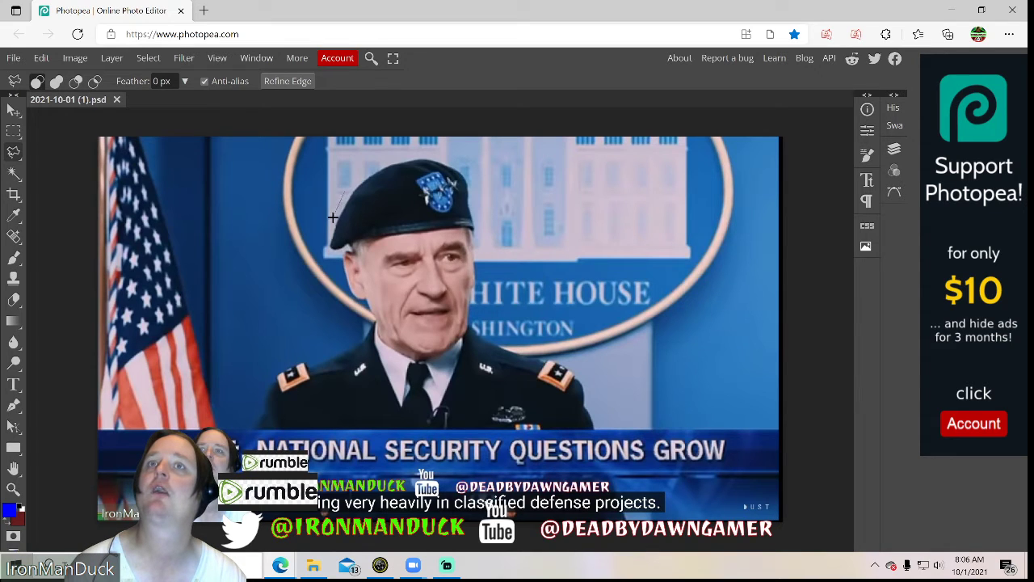
click(320, 252)
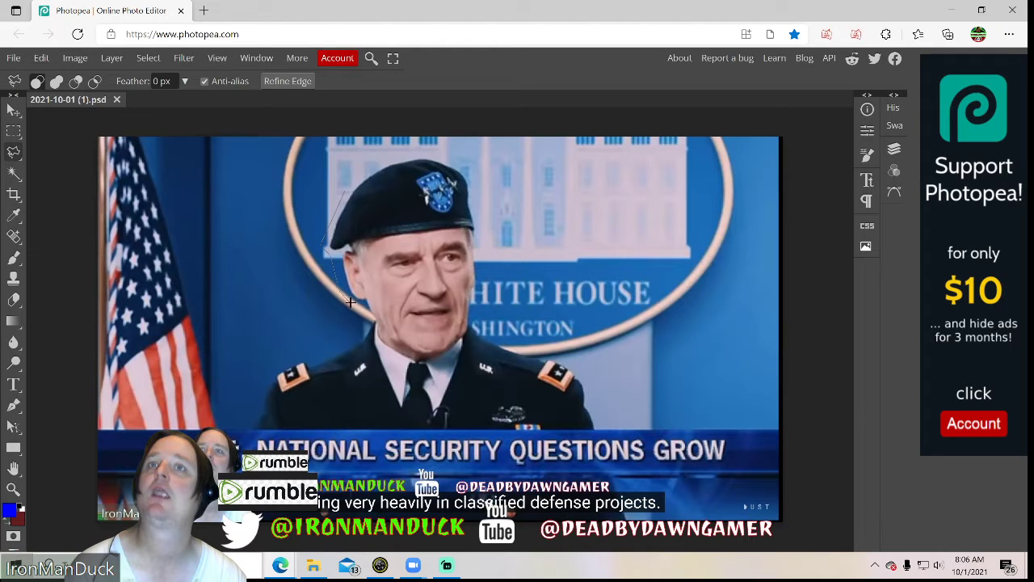
click(363, 327)
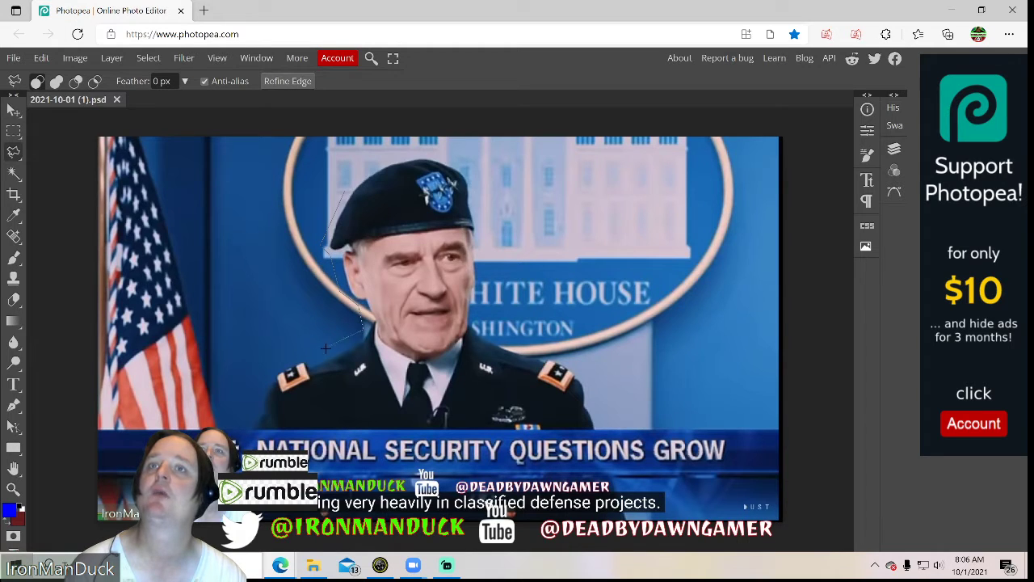
click(274, 366)
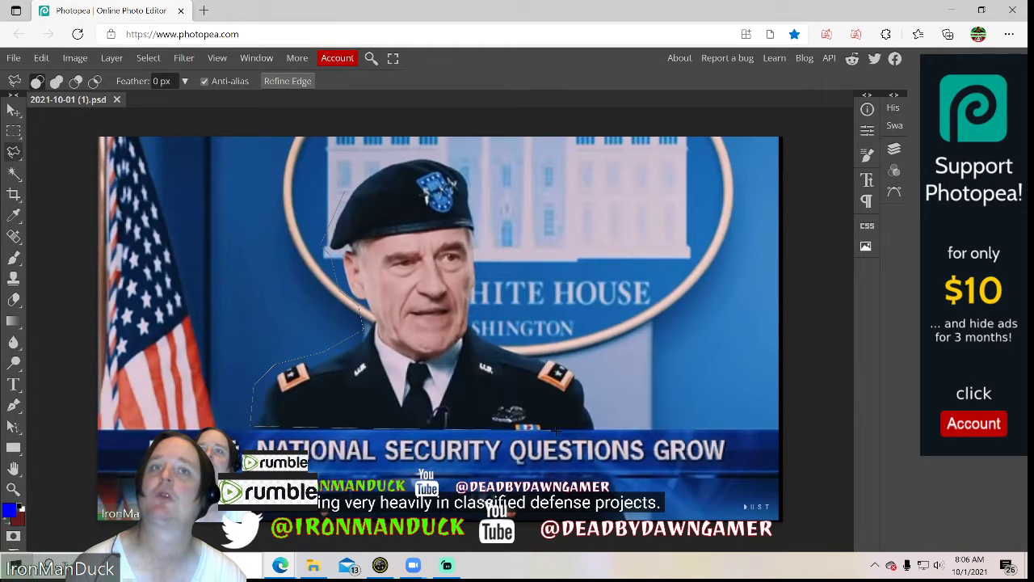
click(604, 431)
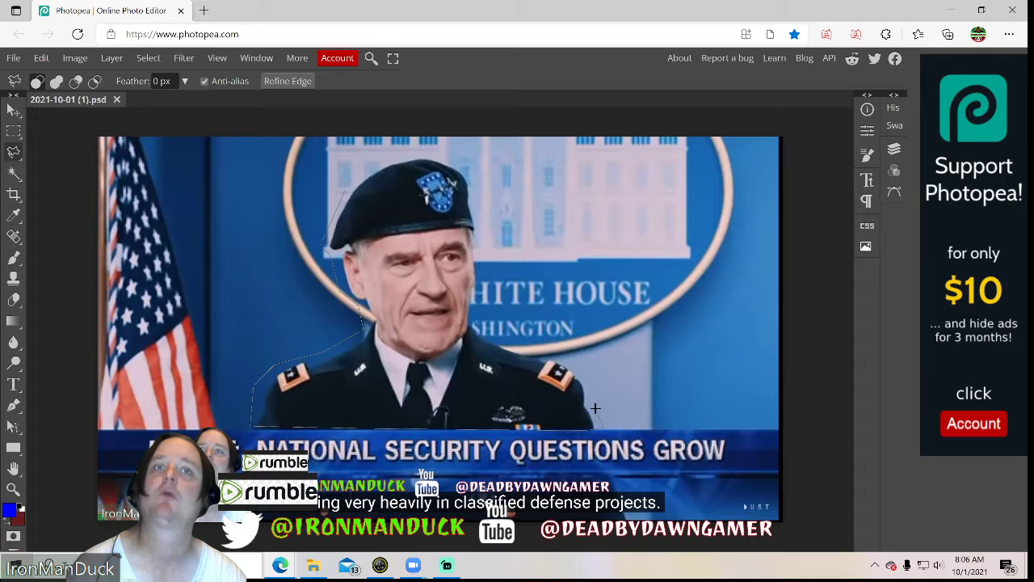
click(586, 371)
click(563, 346)
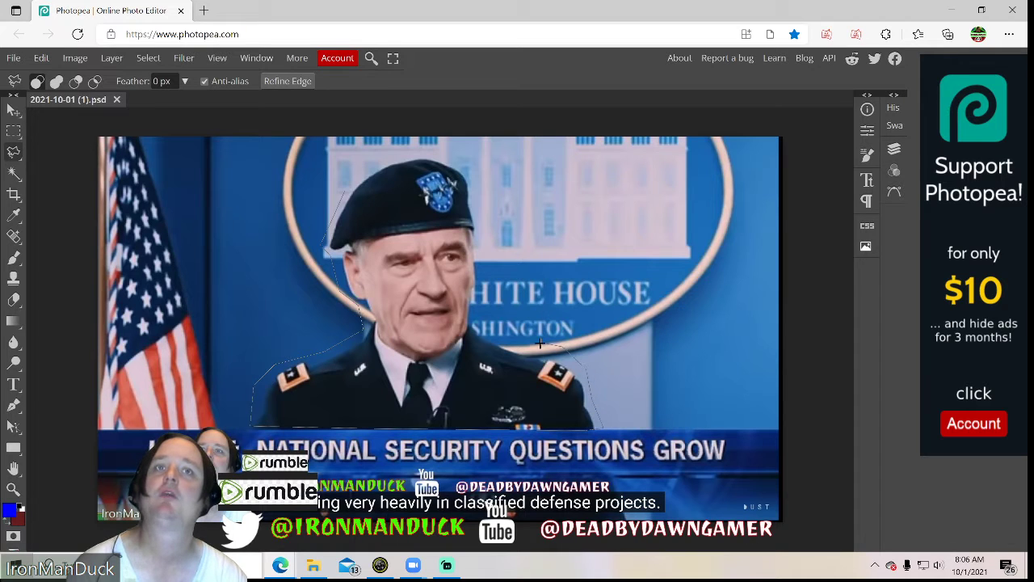
click(480, 313)
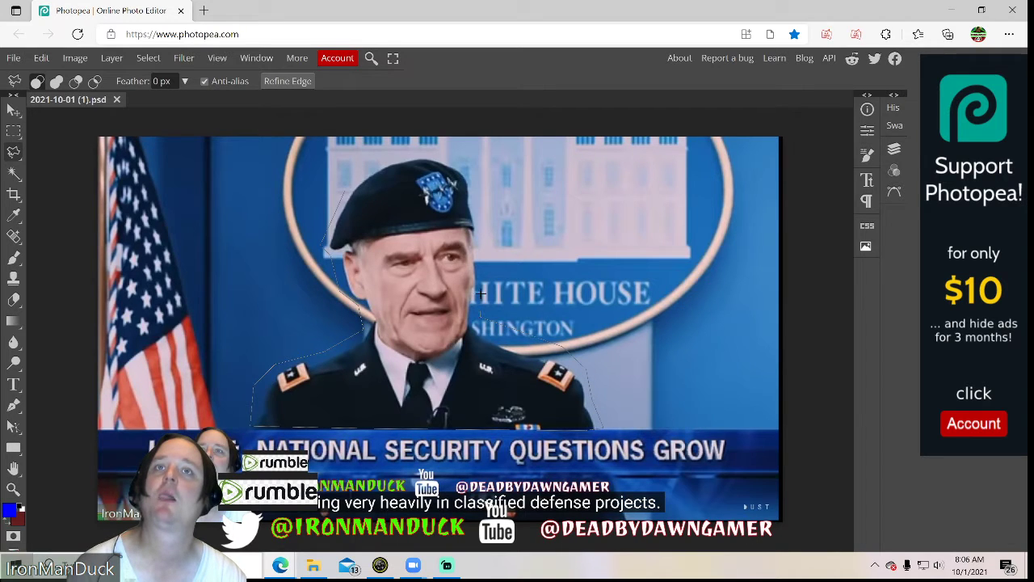
click(483, 251)
click(477, 191)
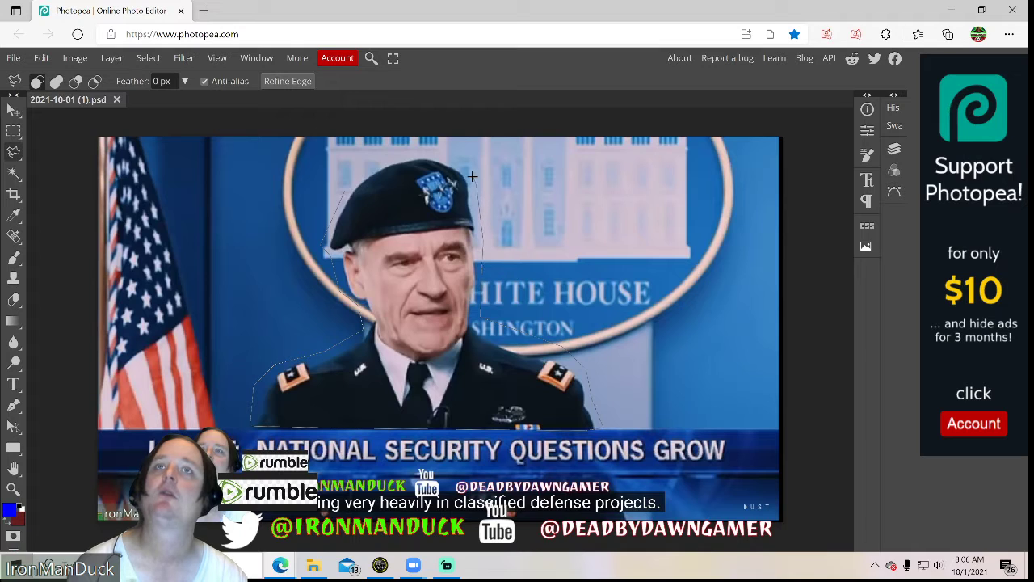
click(463, 154)
click(397, 151)
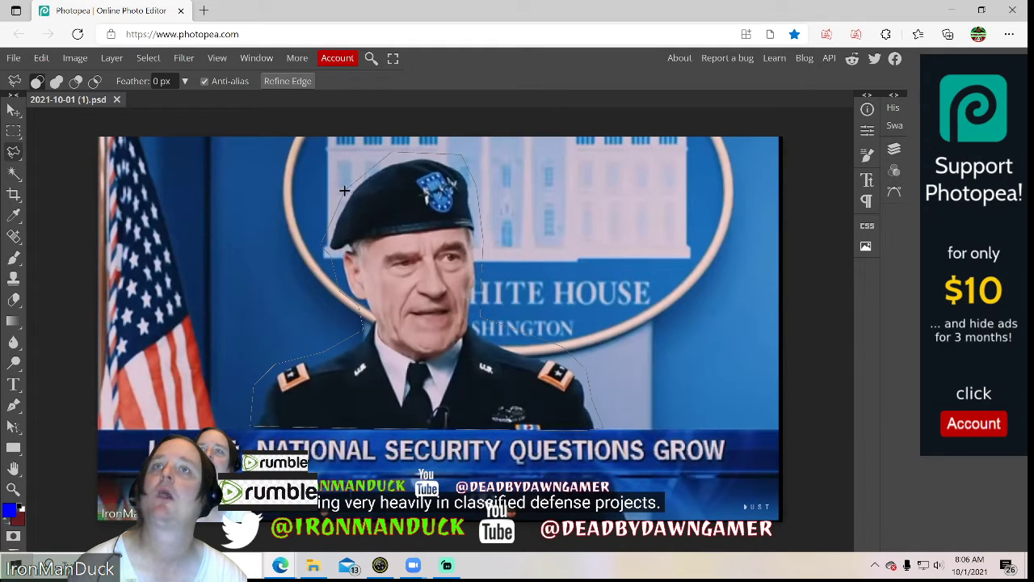
click(345, 191)
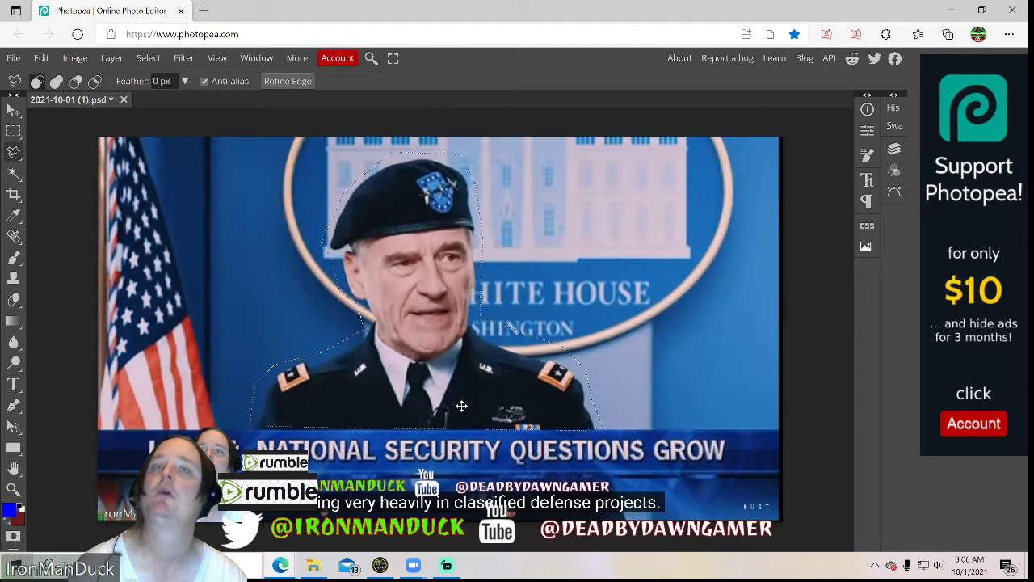
- Paste a copy of the selected officer as a new layer and bring the layer list into view
mouse_move(376, 572)
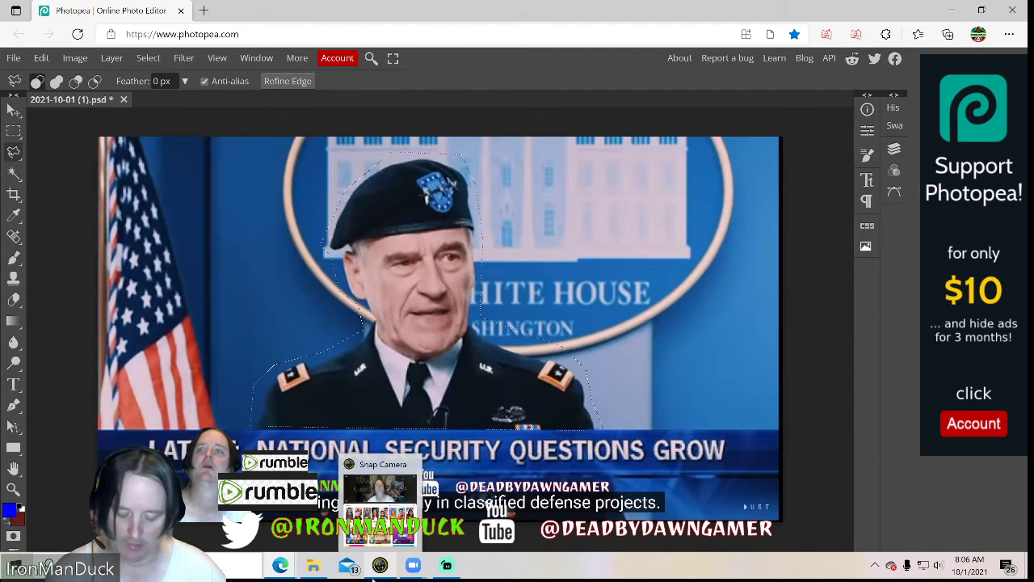
key(ctrl+d)
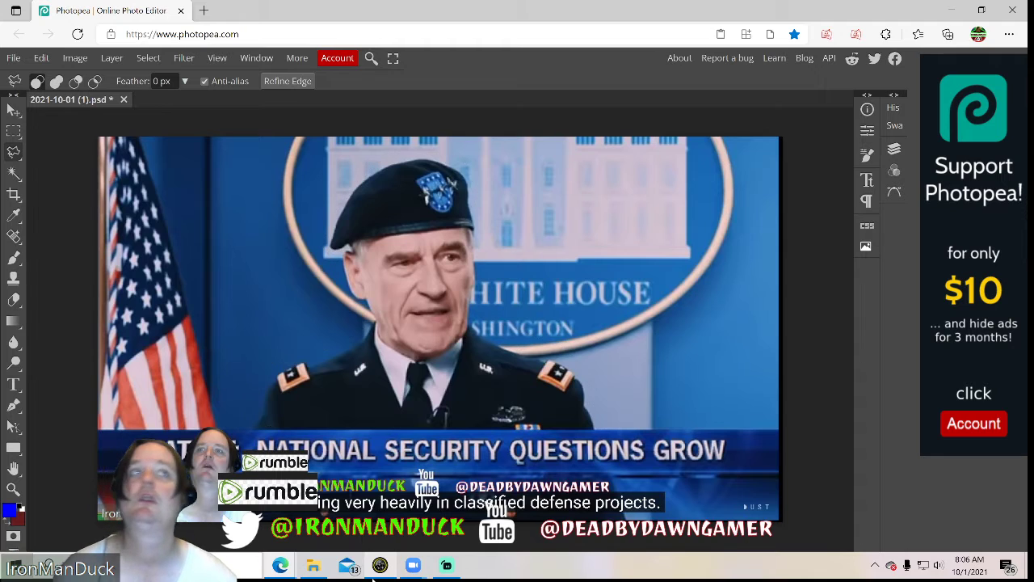
click(867, 96)
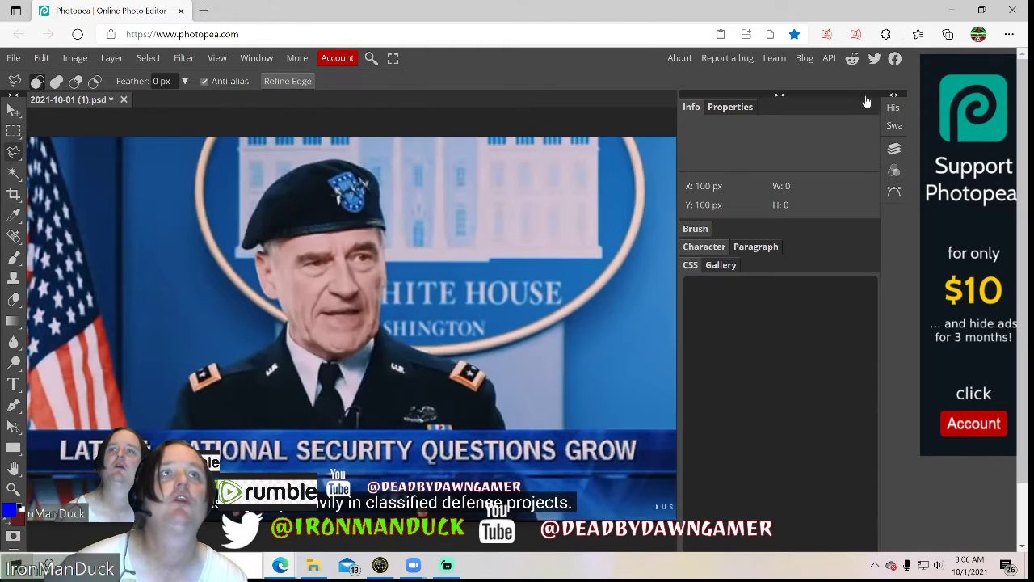
click(779, 95)
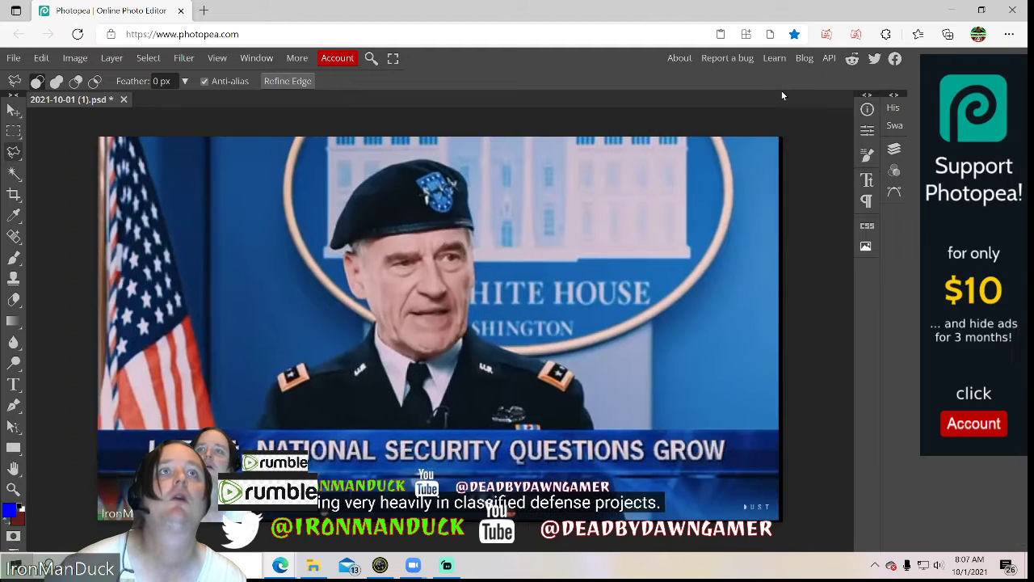
click(892, 96)
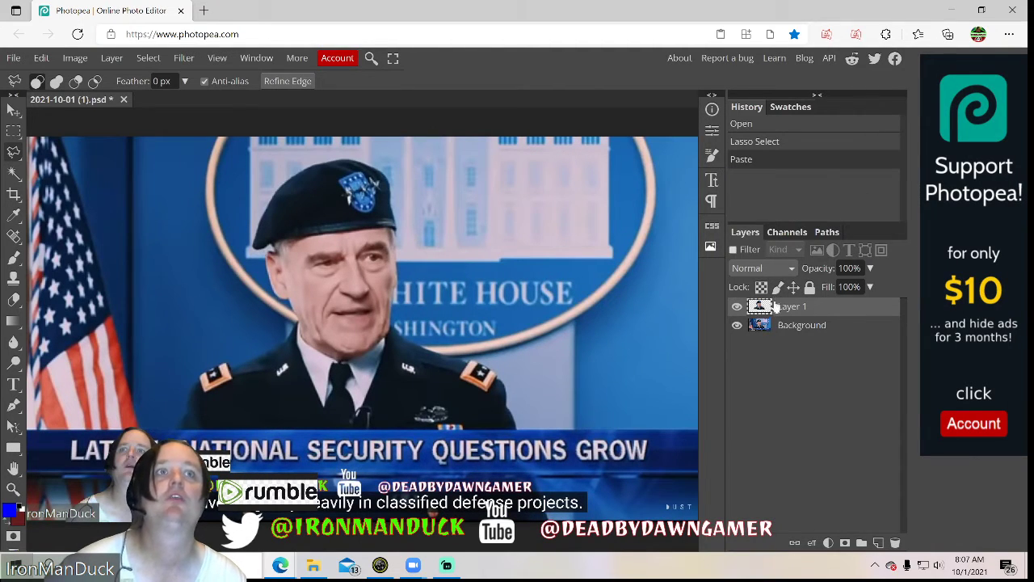
- Open the blending options of the pasted officer layer, enable a stroke, and move the dialog clear of the figure
right_click(775, 305)
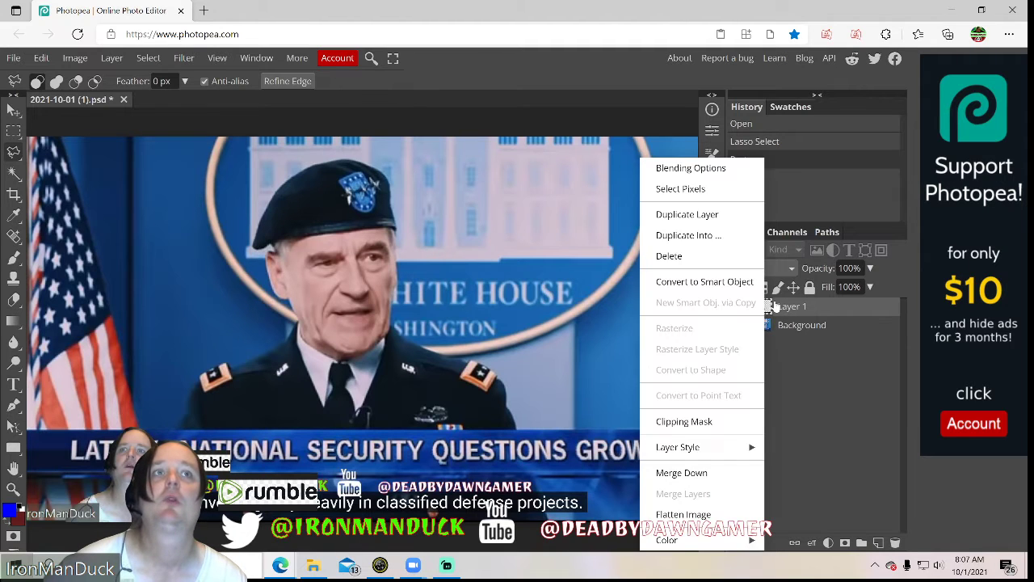
click(723, 170)
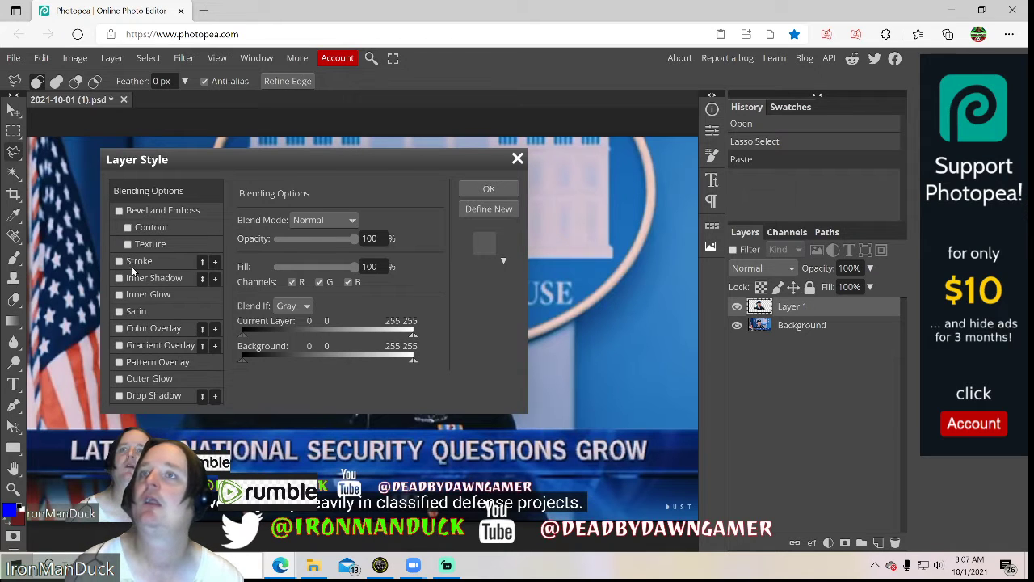
click(119, 261)
drag(408, 172, 838, 179)
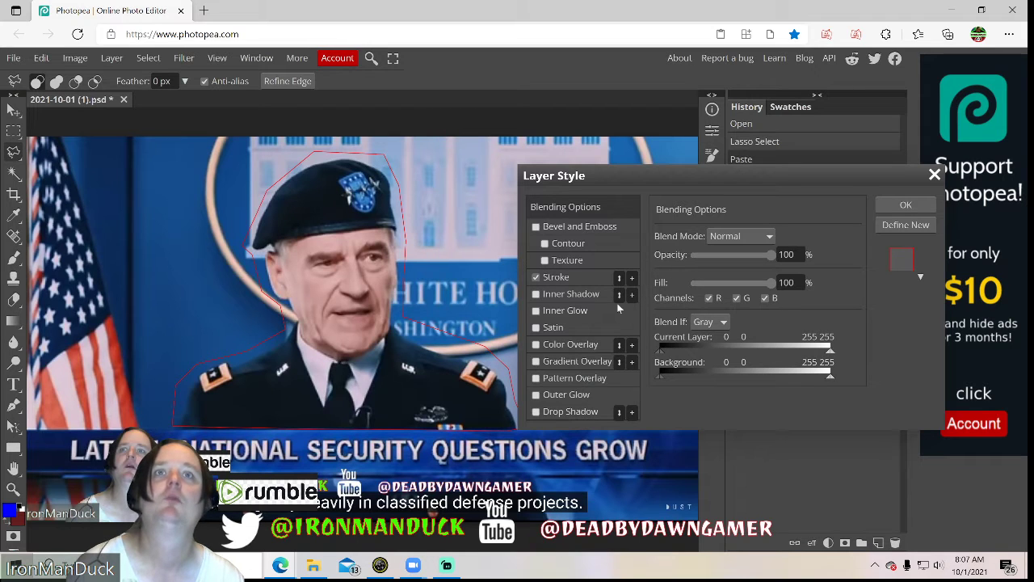
- Enable an inner shadow on the officer layer with its default settings
click(535, 295)
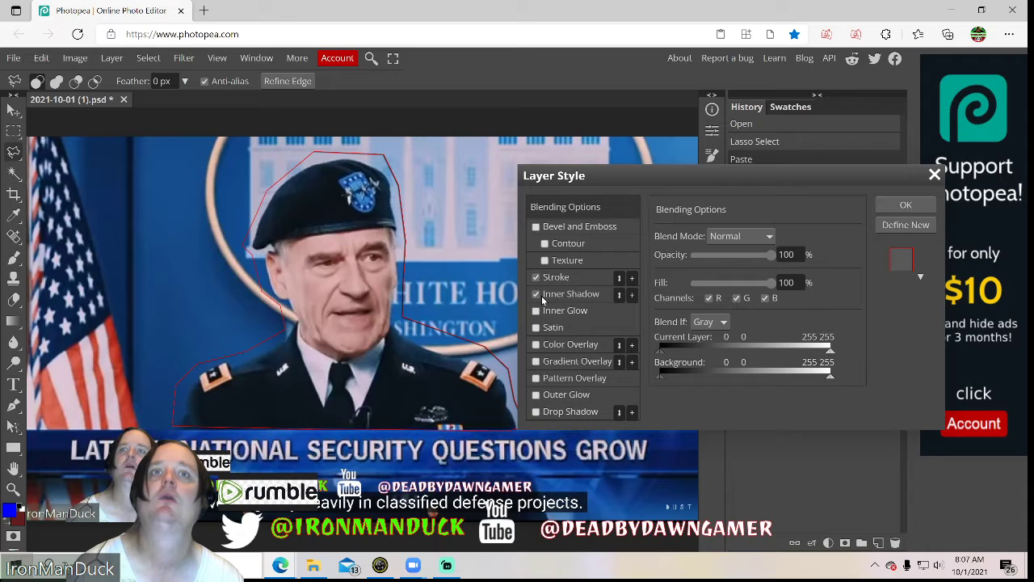
click(544, 297)
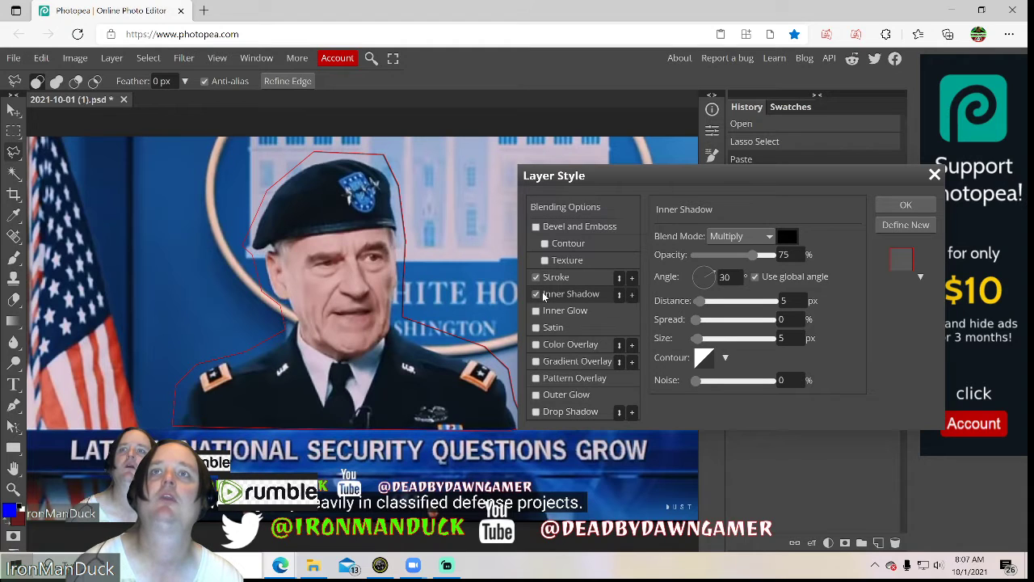
click(534, 295)
click(535, 295)
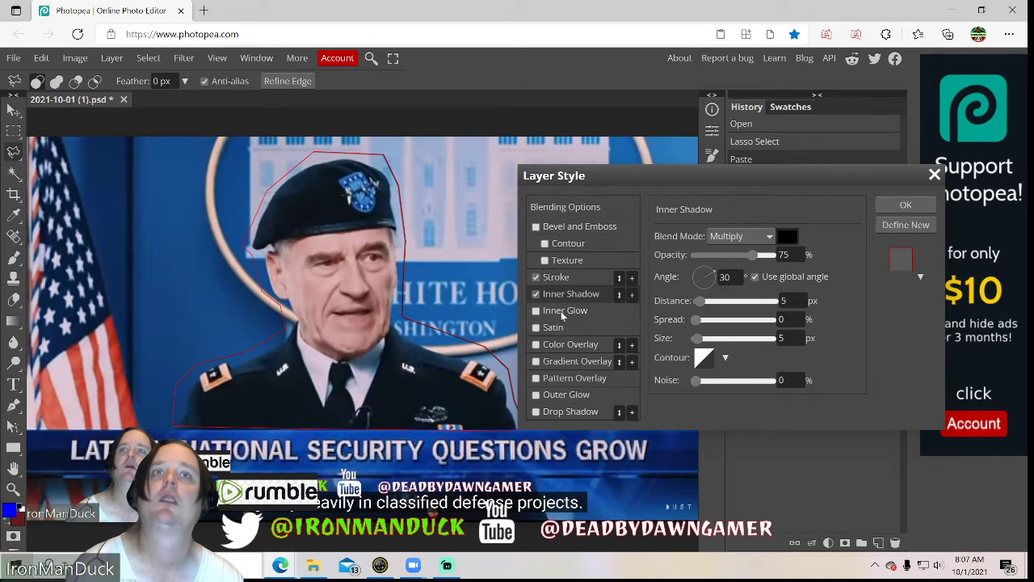
- Add an inner glow to the officer layer in blue #3f93c4 with 50% spread and 84 px size
click(563, 312)
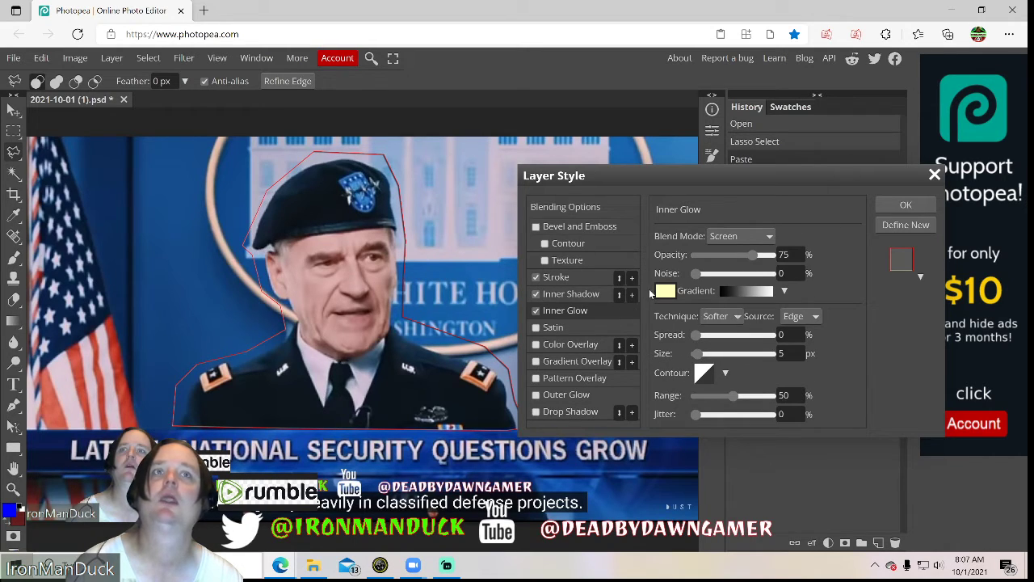
click(664, 291)
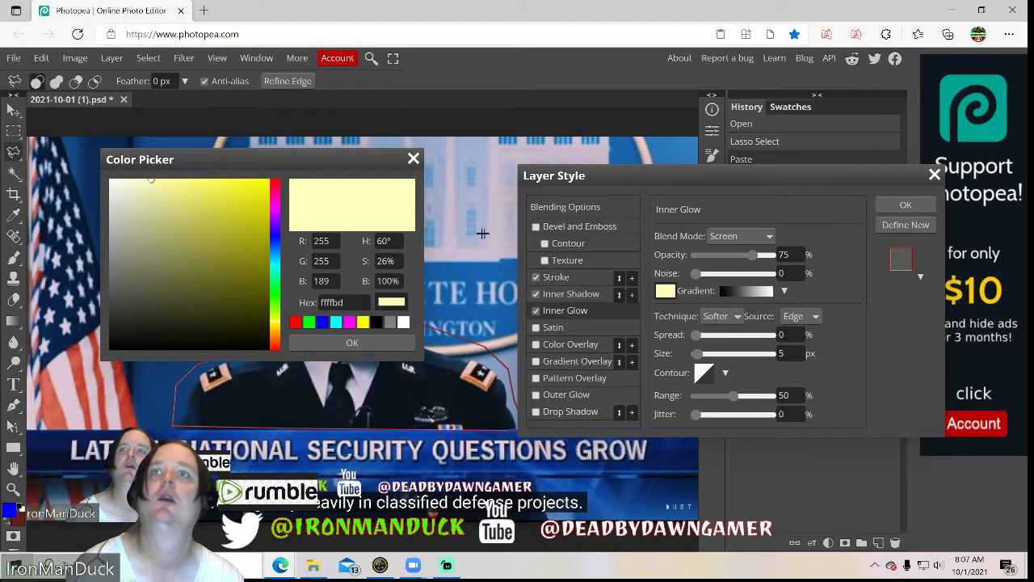
click(273, 252)
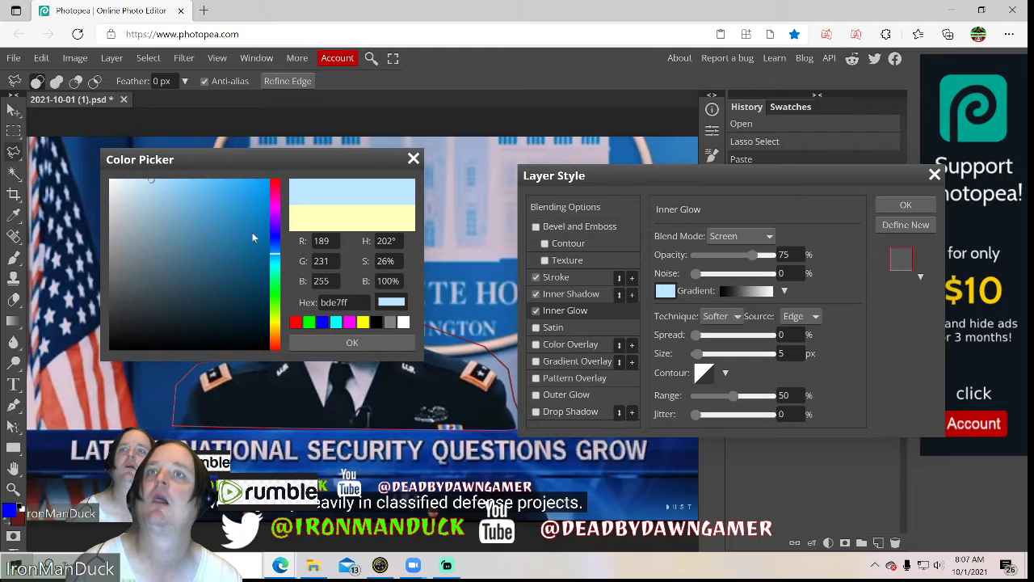
mouse_move(237, 222)
mouse_down()
mouse_move(211, 238)
mouse_move(171, 188)
mouse_move(158, 194)
mouse_up()
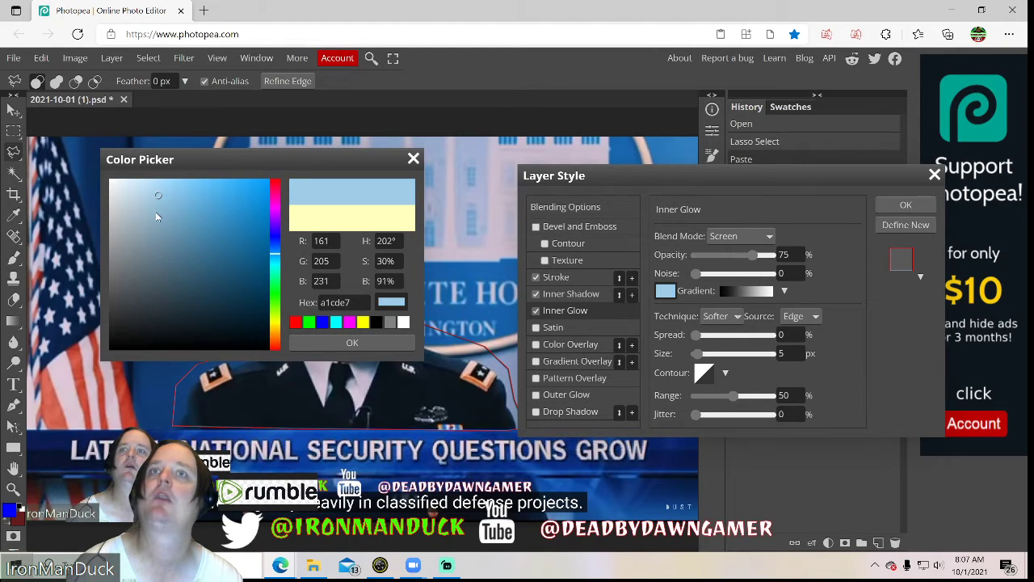
mouse_move(157, 245)
mouse_down()
mouse_move(165, 256)
mouse_move(185, 229)
mouse_move(212, 252)
mouse_move(217, 217)
mouse_up()
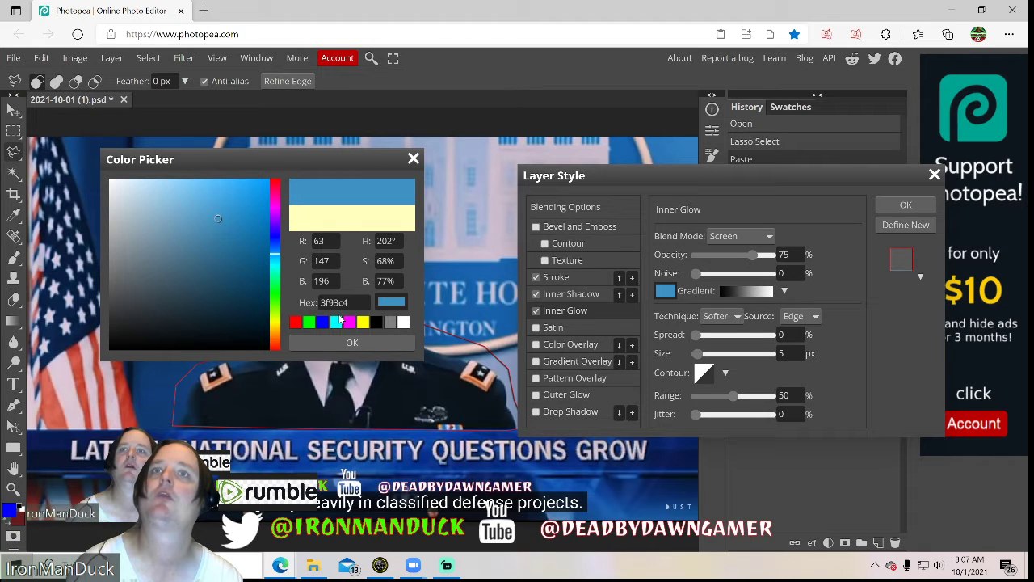
click(365, 343)
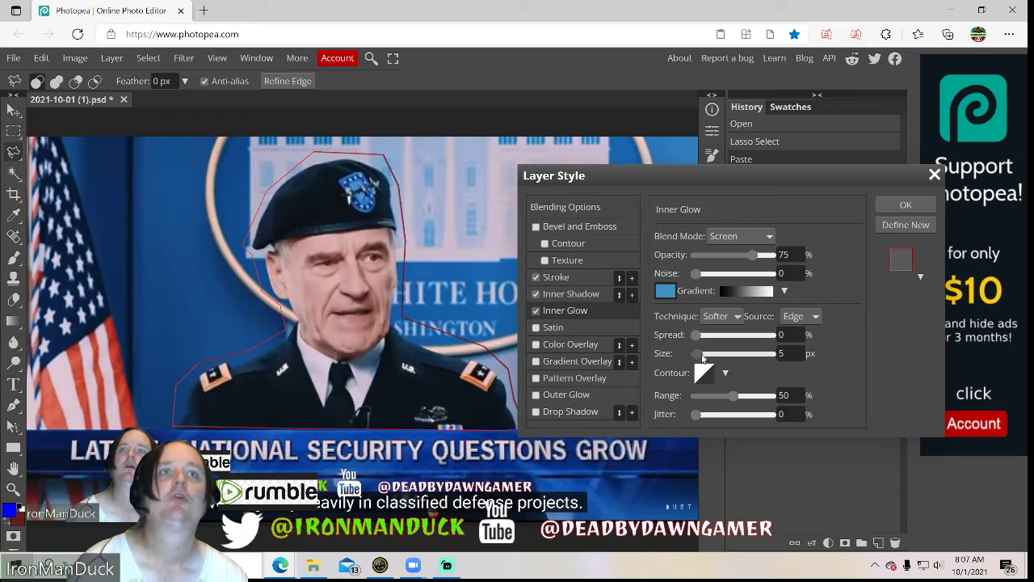
mouse_move(719, 358)
mouse_down()
mouse_move(743, 354)
mouse_move(714, 356)
mouse_up()
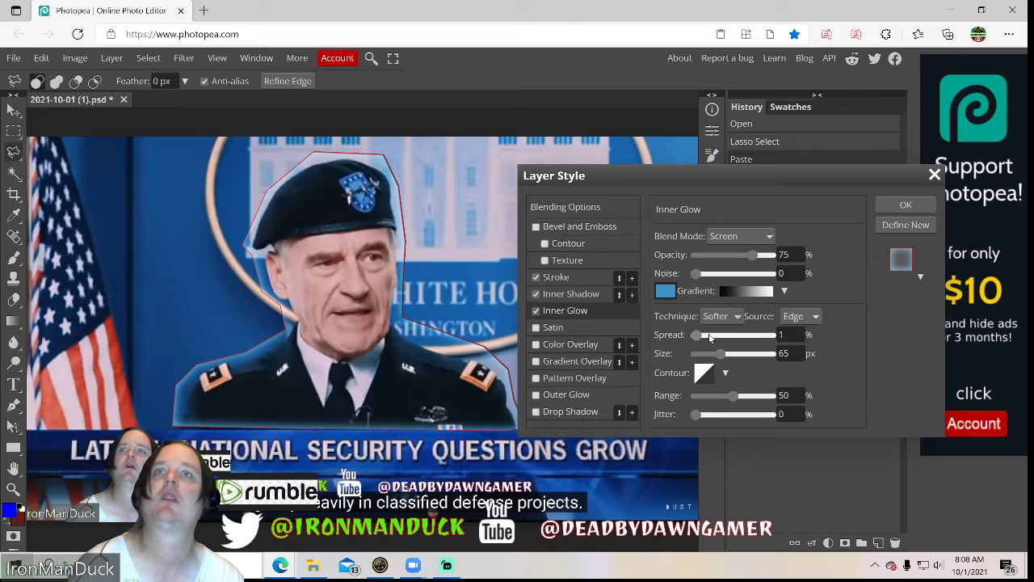
drag(710, 338, 728, 360)
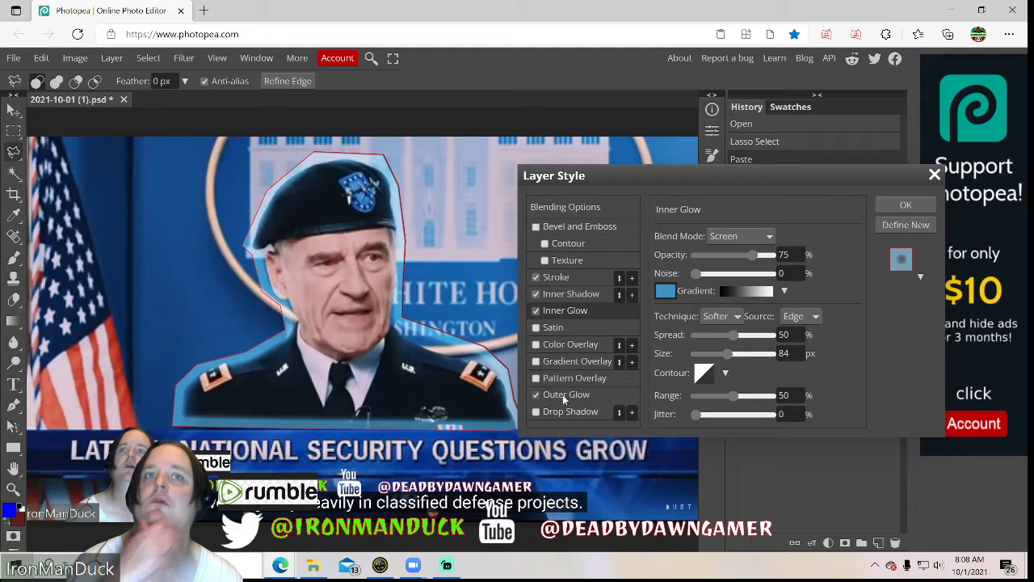
- Add a red #ff0000 outer glow with 12% spread and 154 px size plus a drop shadow, and apply the officer's layer style
click(562, 394)
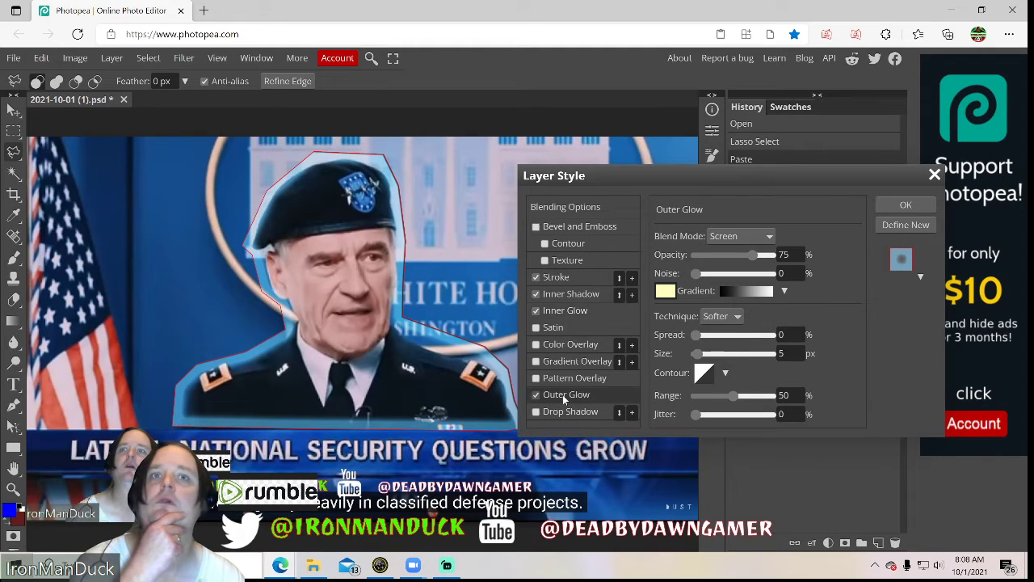
click(666, 292)
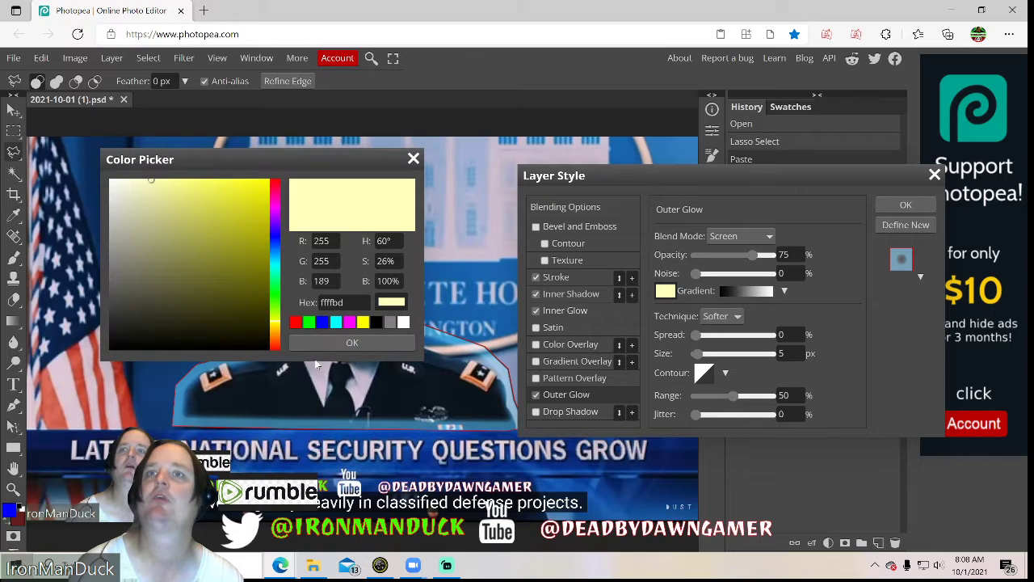
click(297, 321)
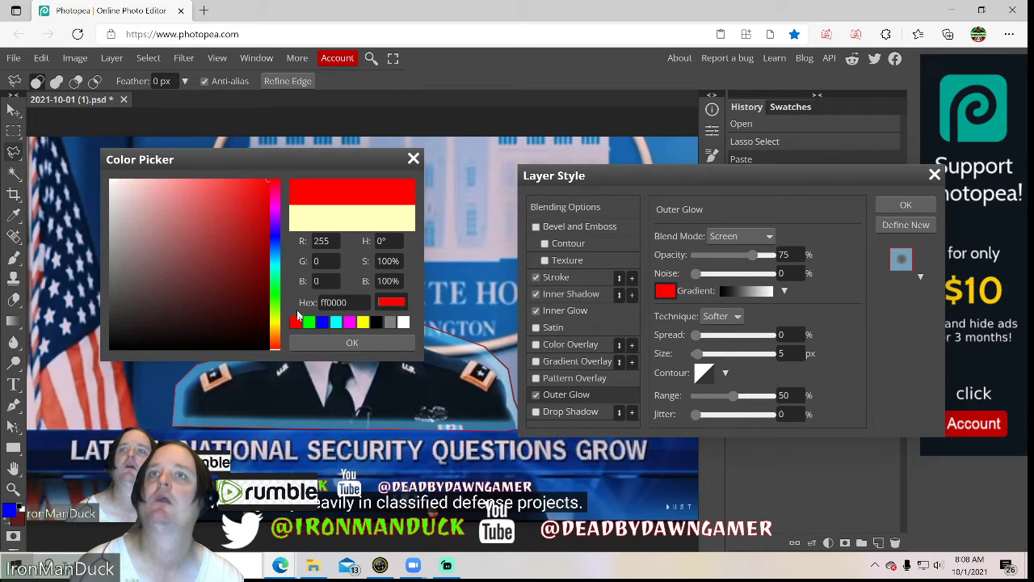
click(349, 343)
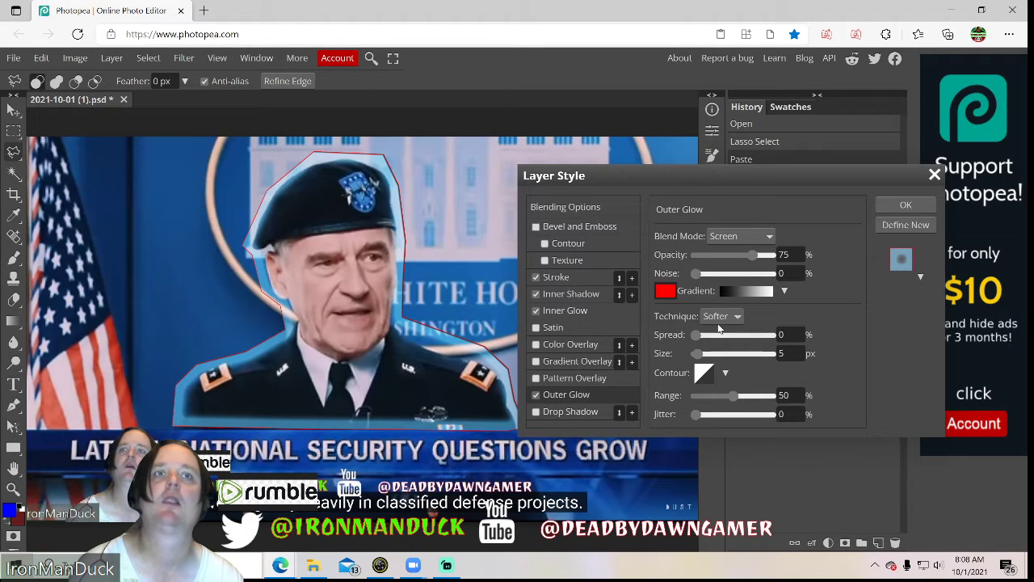
mouse_move(704, 356)
mouse_down()
mouse_move(753, 360)
mouse_move(716, 360)
mouse_up()
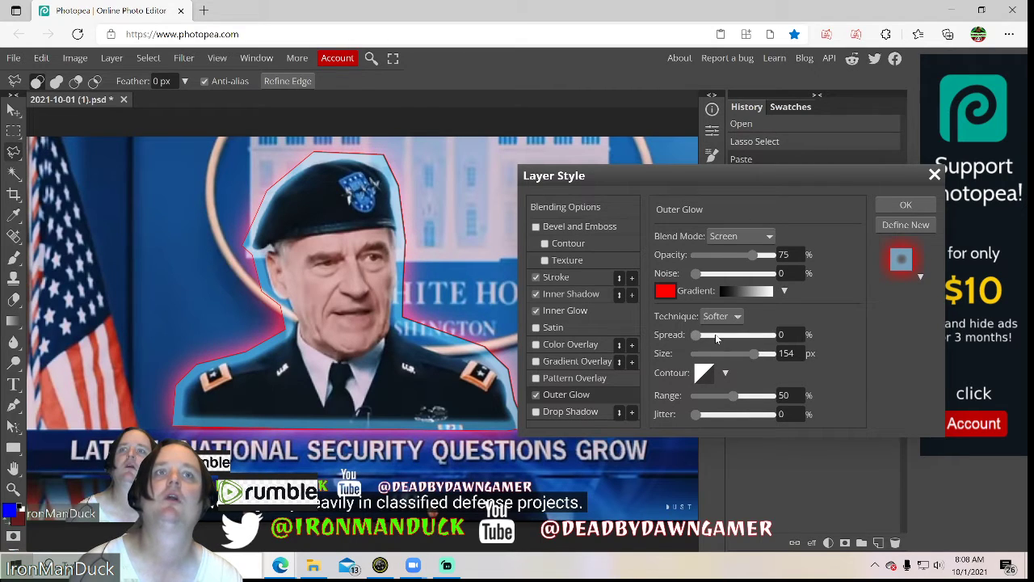
drag(716, 338, 715, 338)
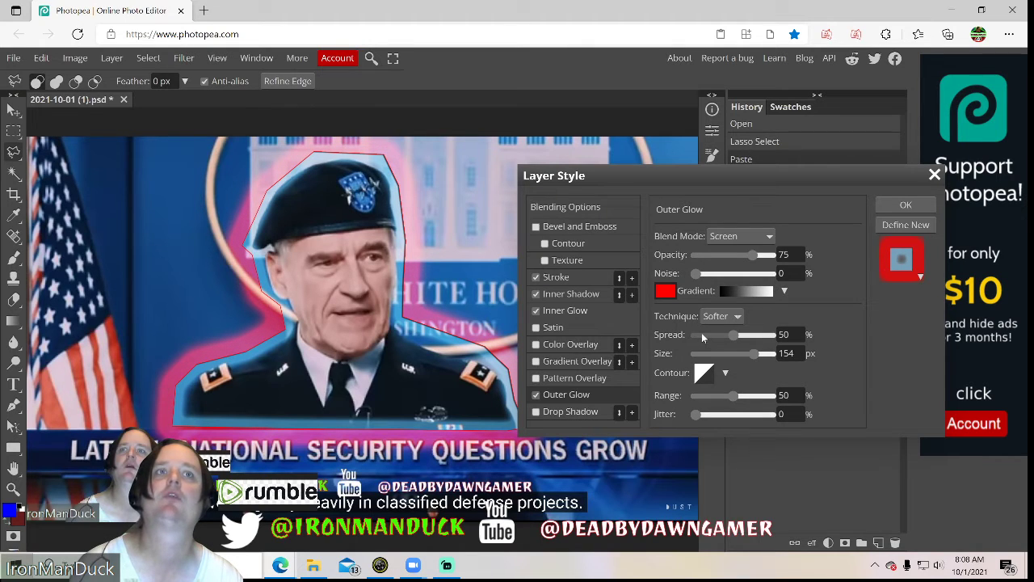
click(705, 337)
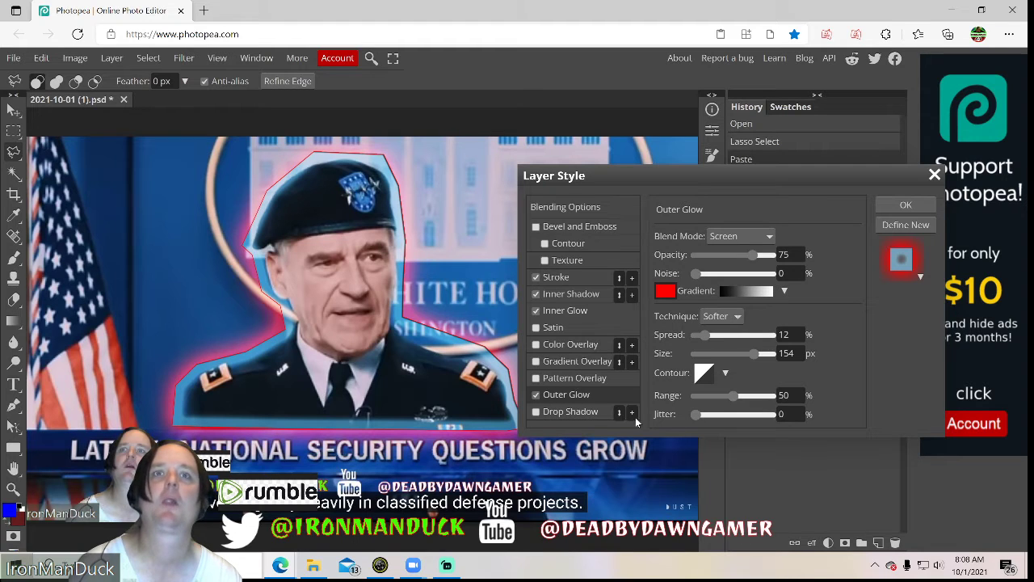
click(536, 412)
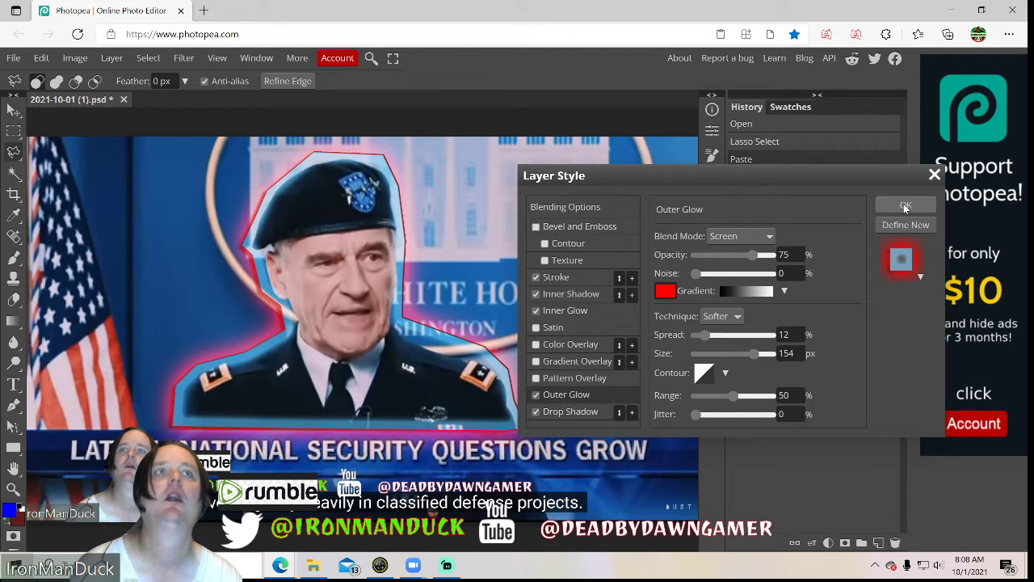
click(893, 213)
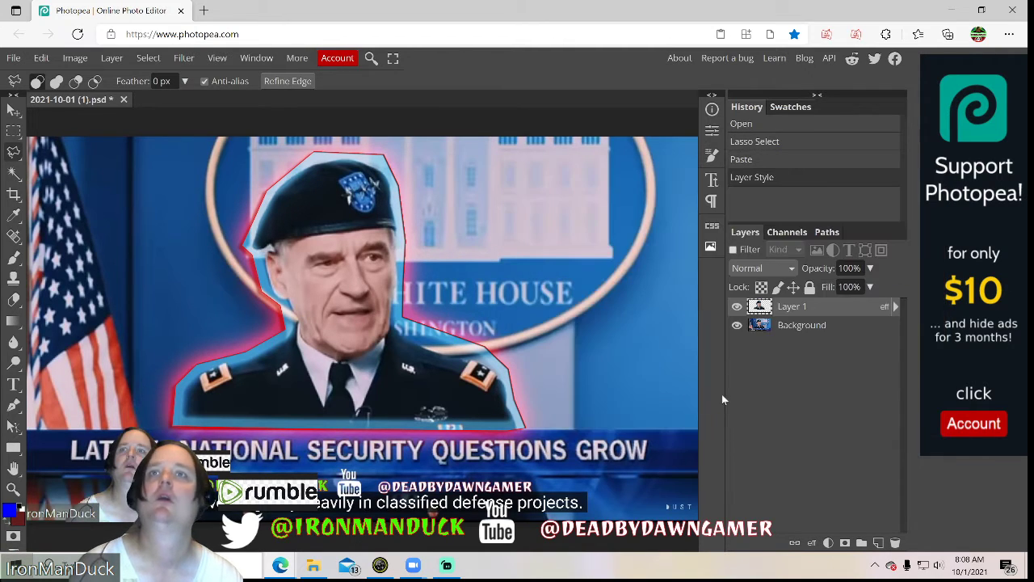
- Save the document as the PSD file 2021-10-01 (1) in Screenshots and merge the officer layer down into the background
click(13, 58)
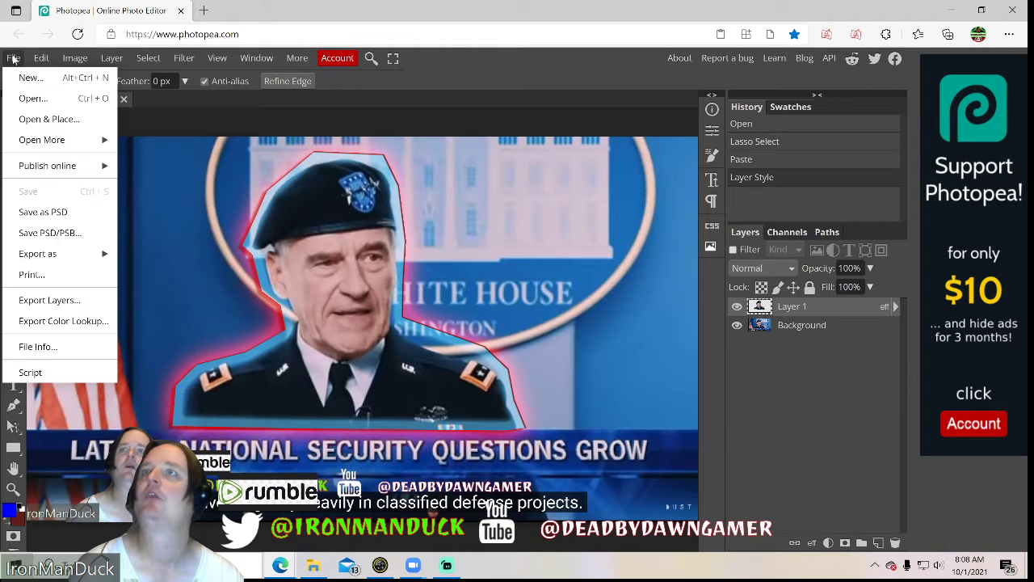
click(43, 211)
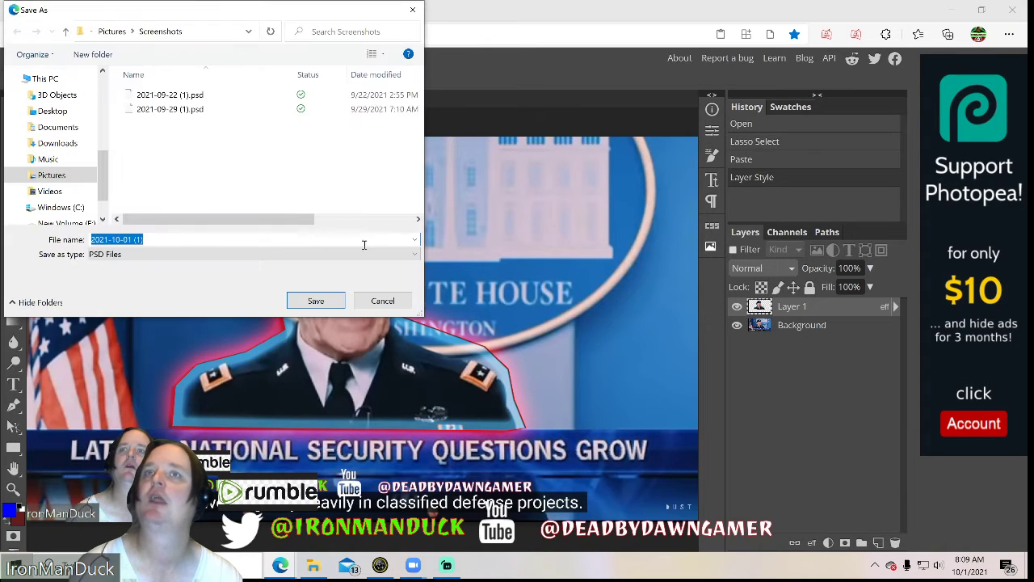
click(324, 302)
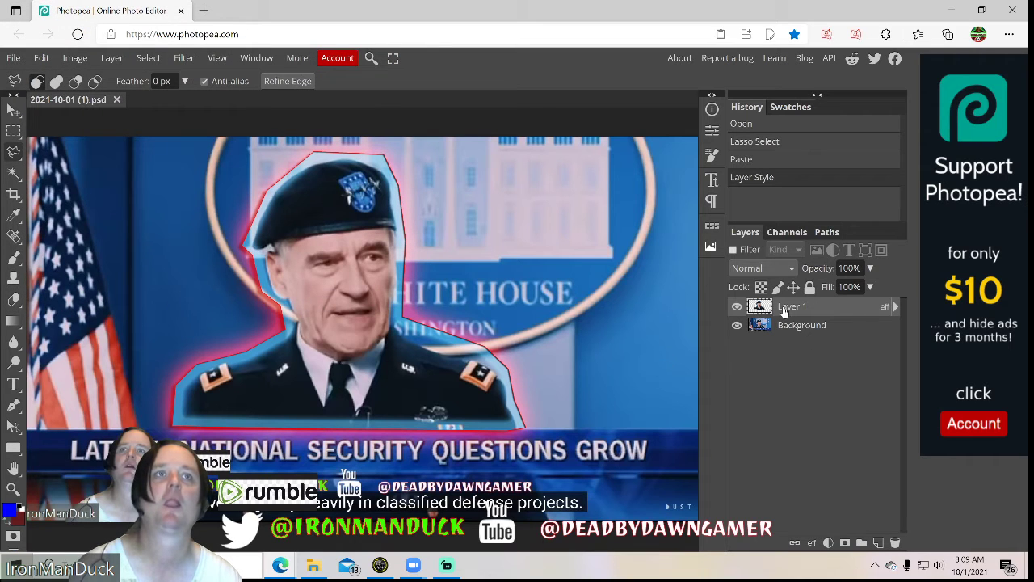
right_click(783, 308)
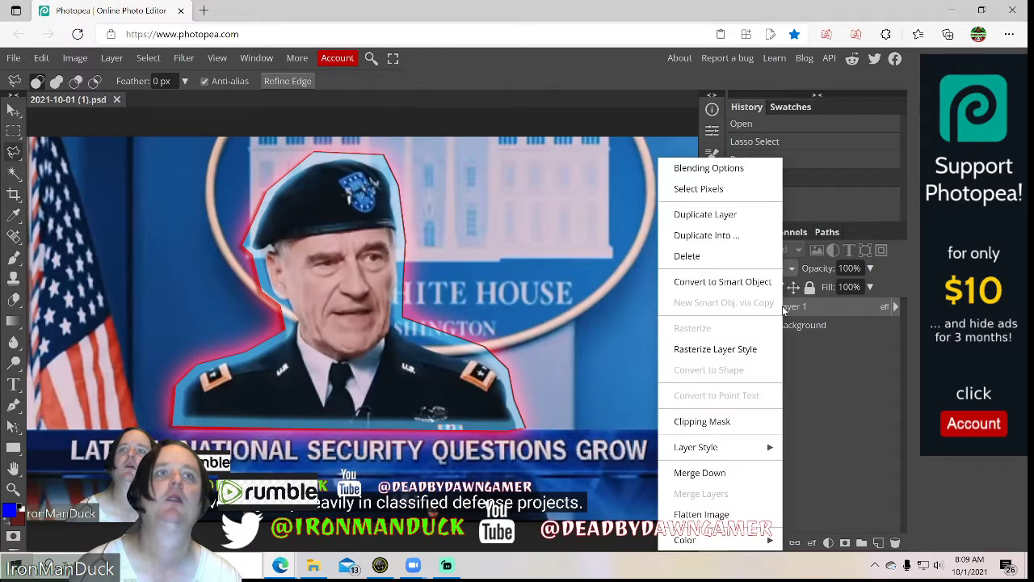
click(738, 474)
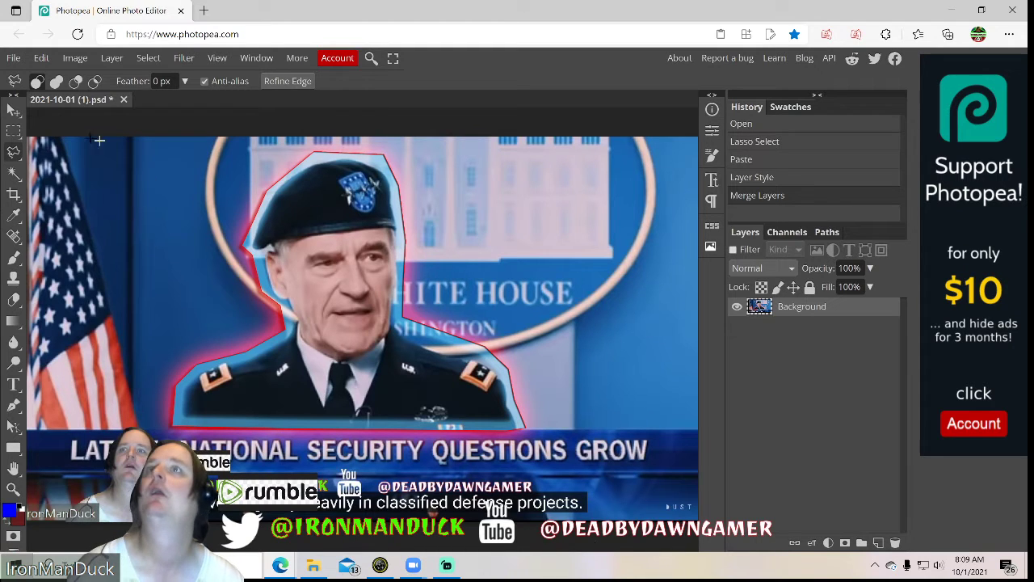
- Outline the streamer figure and channel handles below the news banner with the Polygonal Lasso and paste a copy as a new layer
click(13, 151)
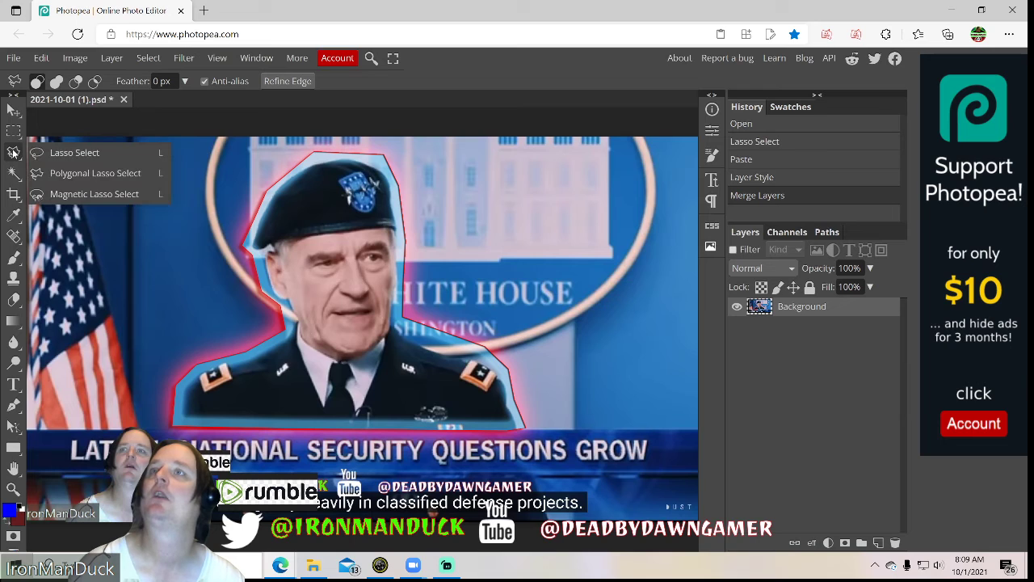
click(62, 174)
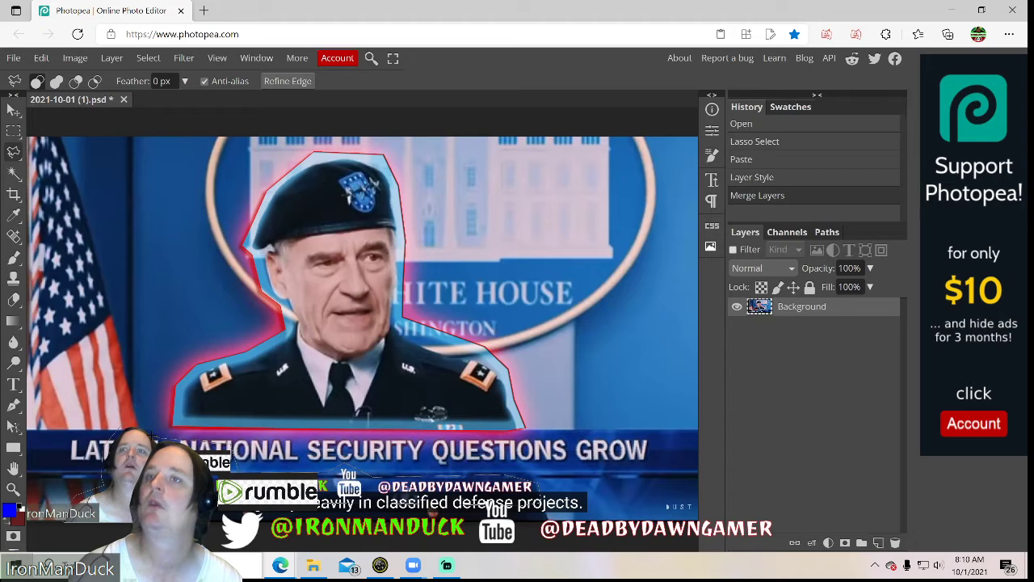
click(121, 423)
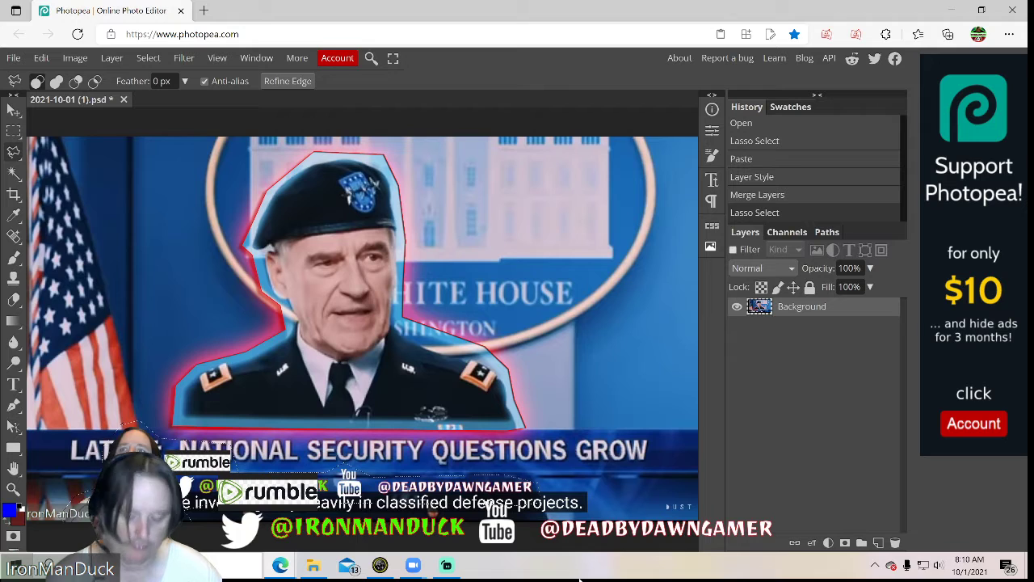
key(ctrl+v)
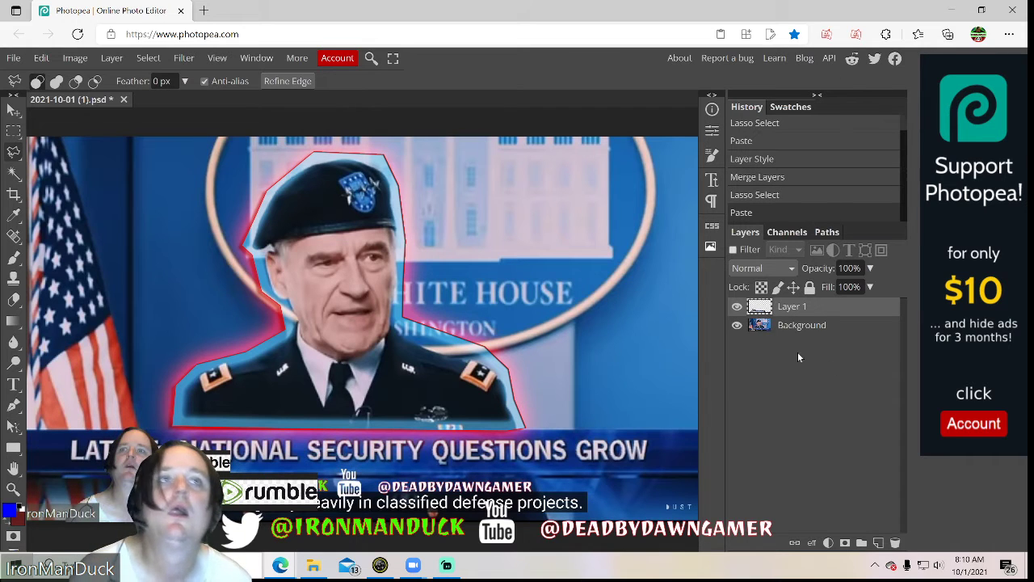
- Enable stroke, inner shadow, inner glow, outer glow and drop shadow in the blending options of the newly pasted layer
right_click(759, 310)
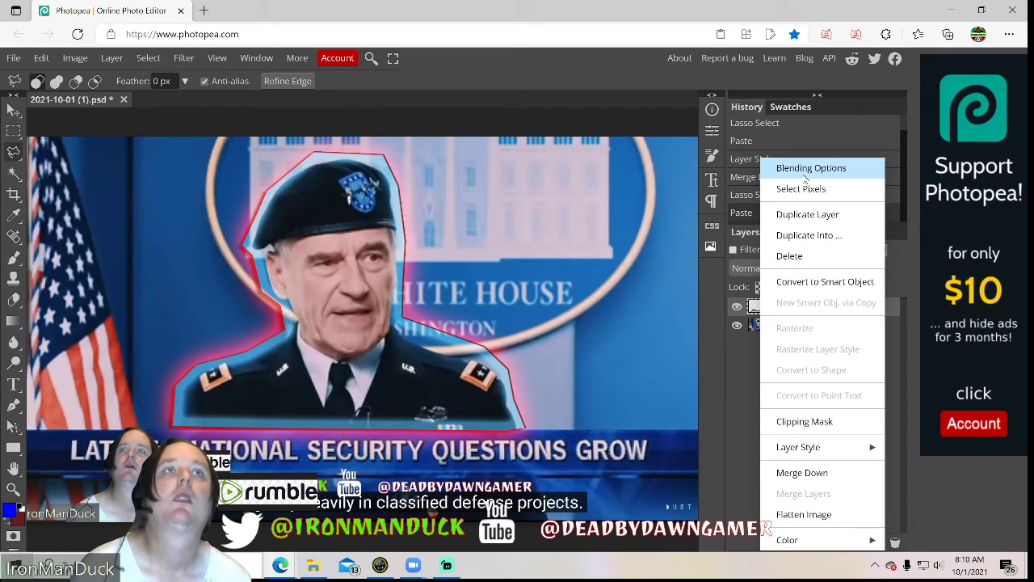
click(811, 167)
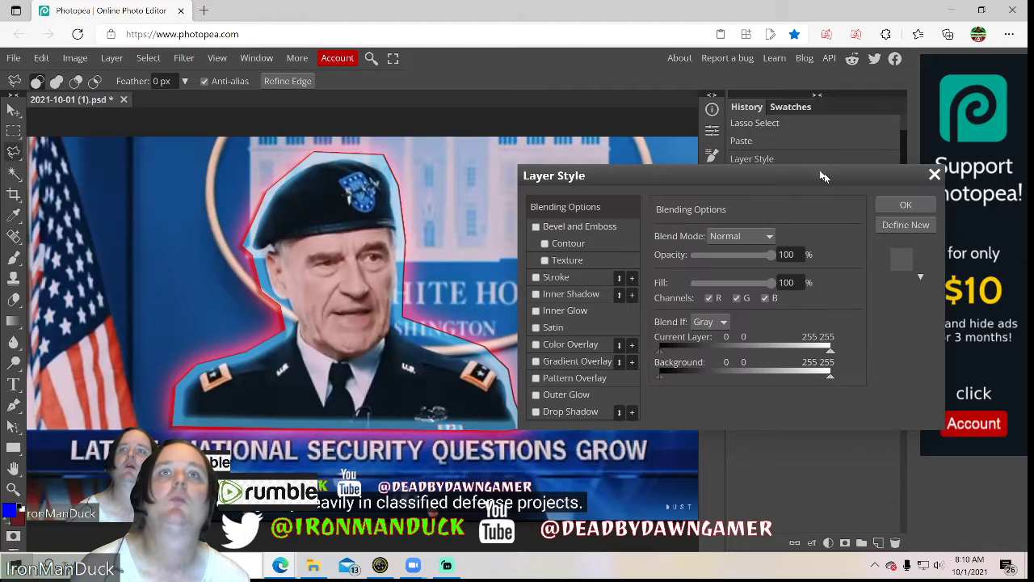
click(536, 278)
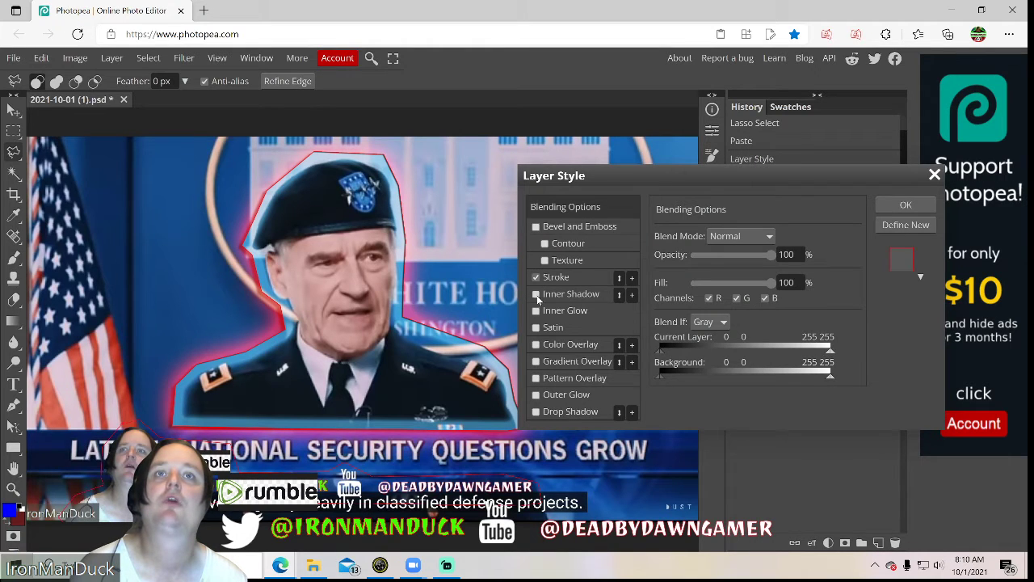
click(537, 296)
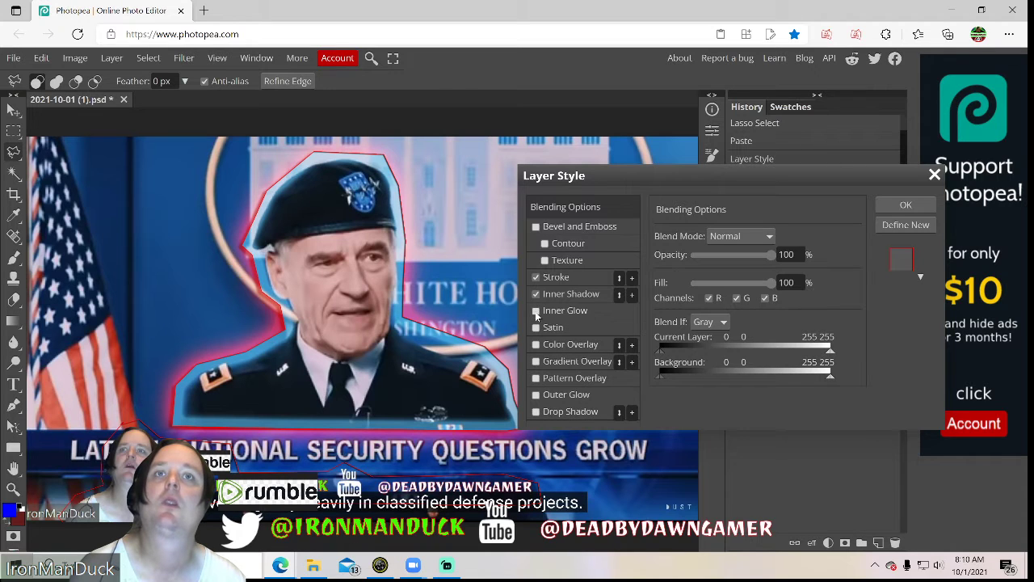
click(536, 311)
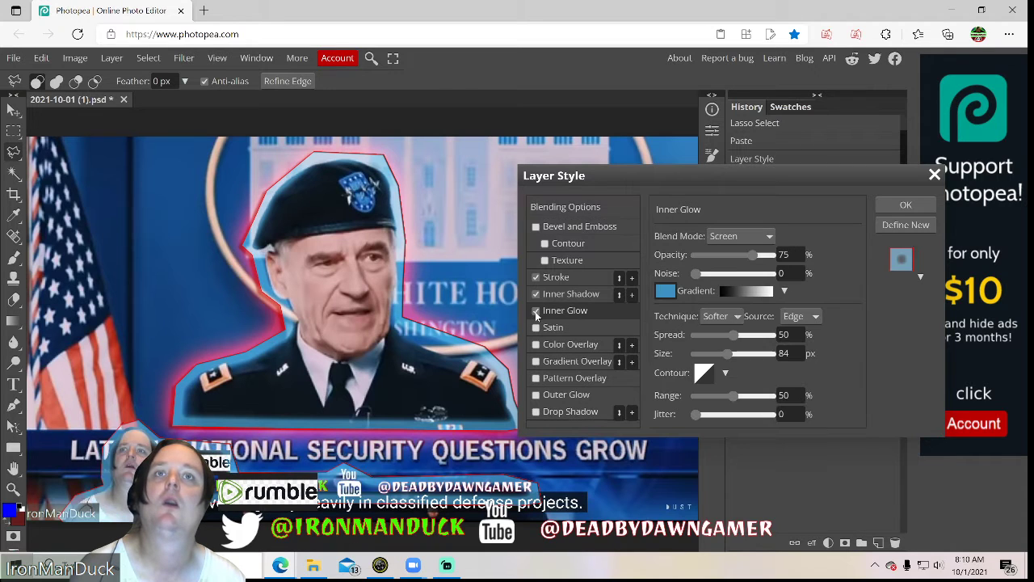
click(536, 395)
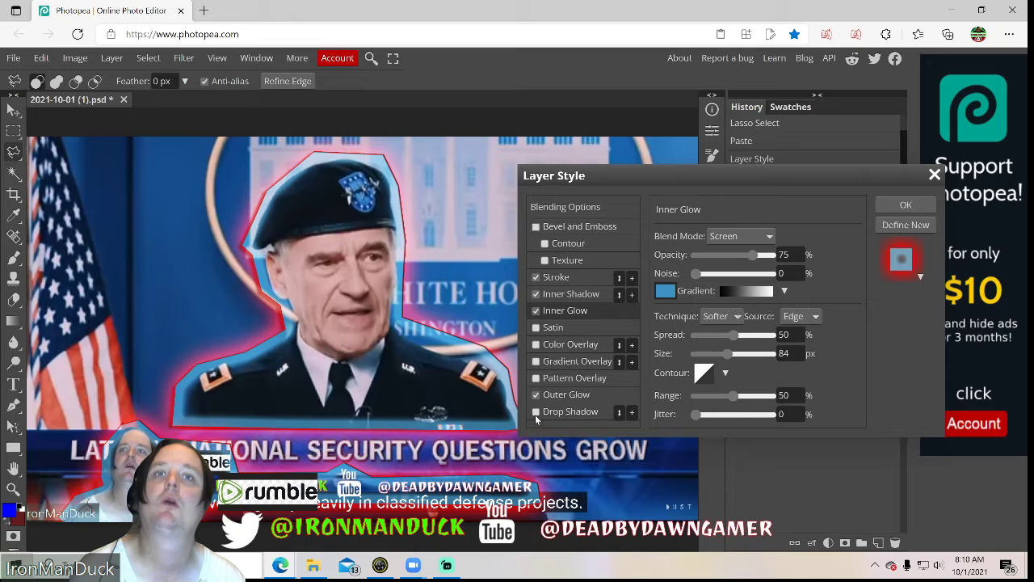
click(536, 412)
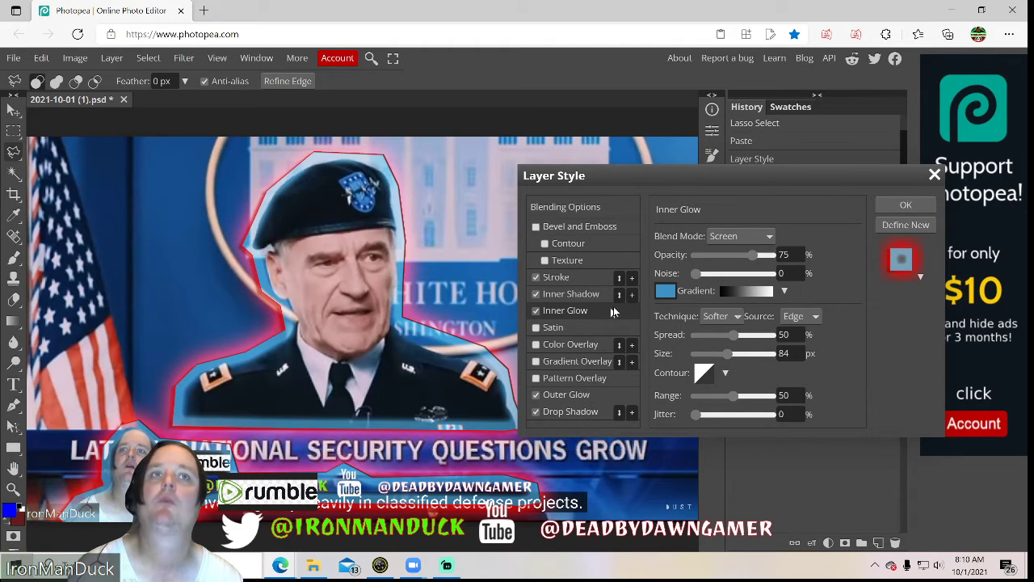
- Set the pasted layer's inner glow to 100% opacity, 20% spread and 36 px size, and apply the layer style
drag(745, 260, 722, 264)
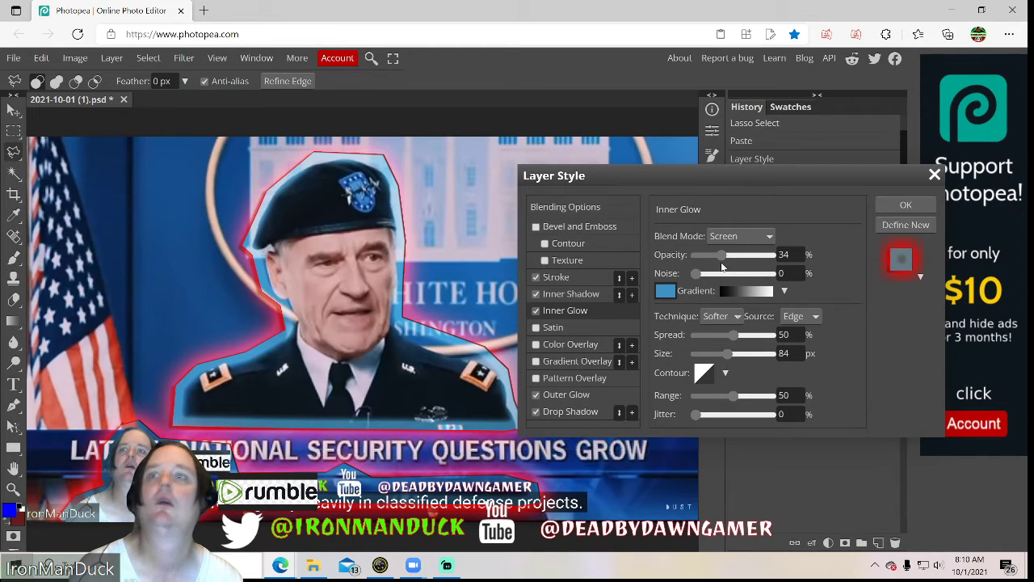
drag(722, 256, 773, 256)
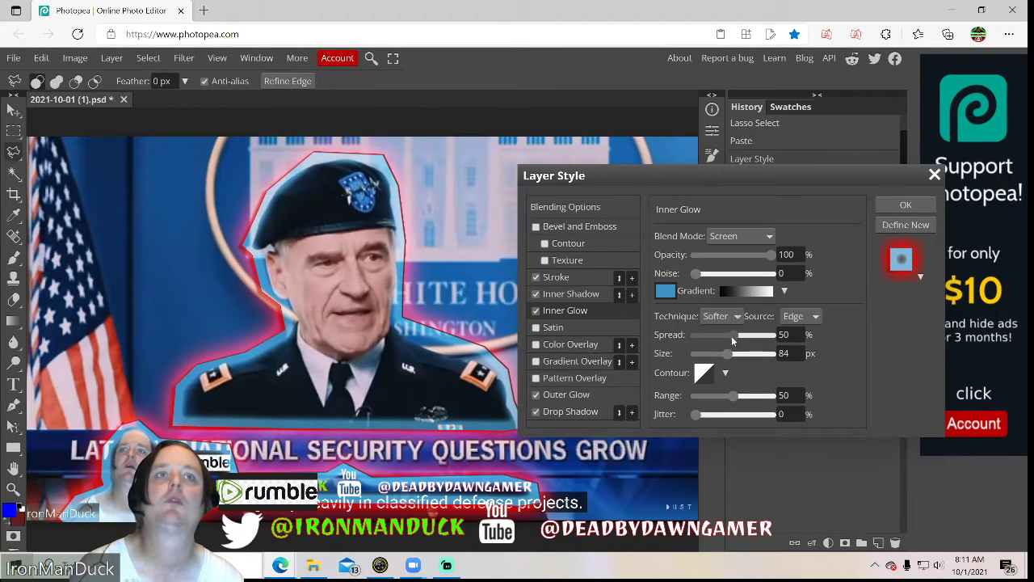
drag(733, 340, 705, 337)
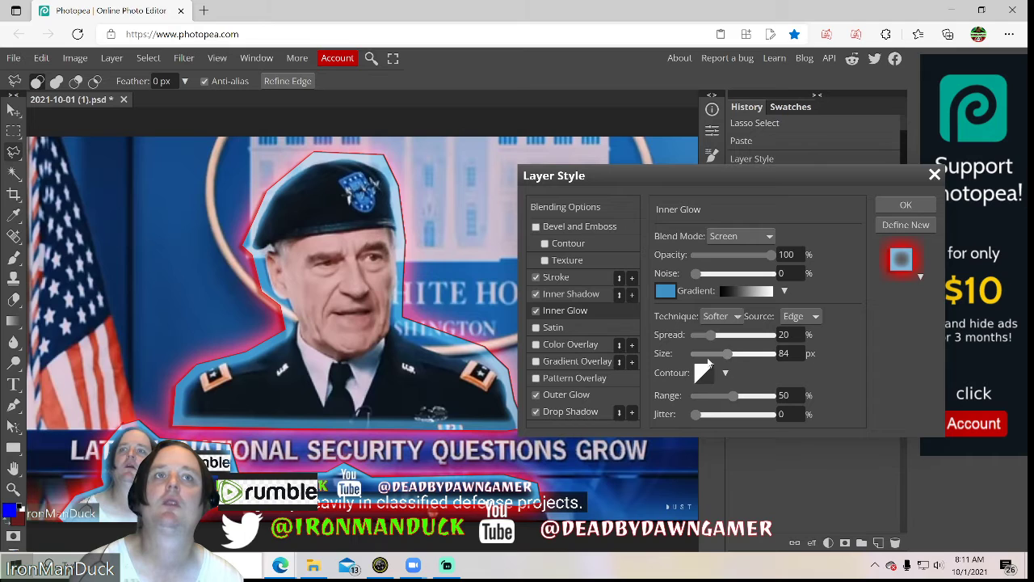
click(710, 355)
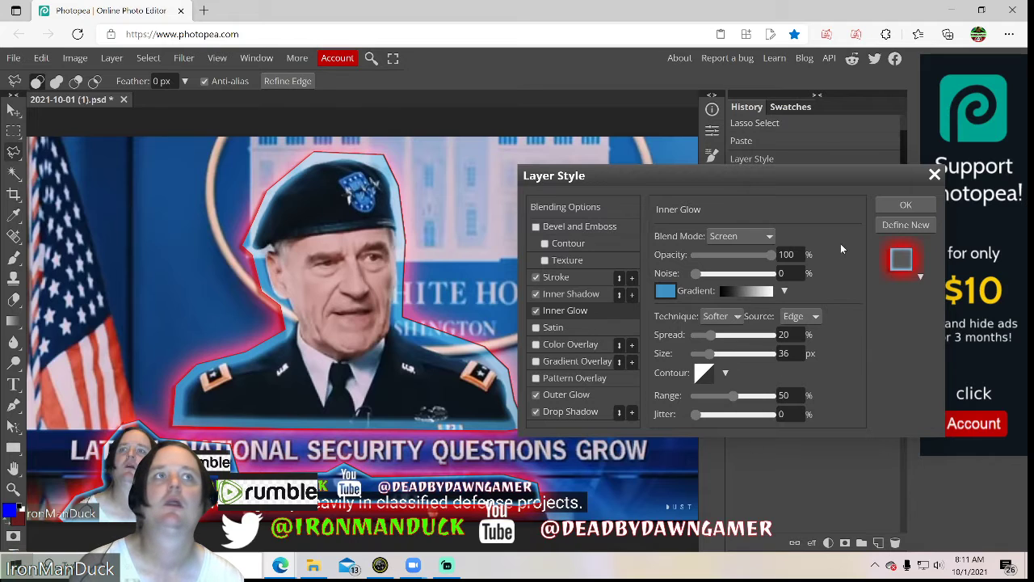
click(897, 208)
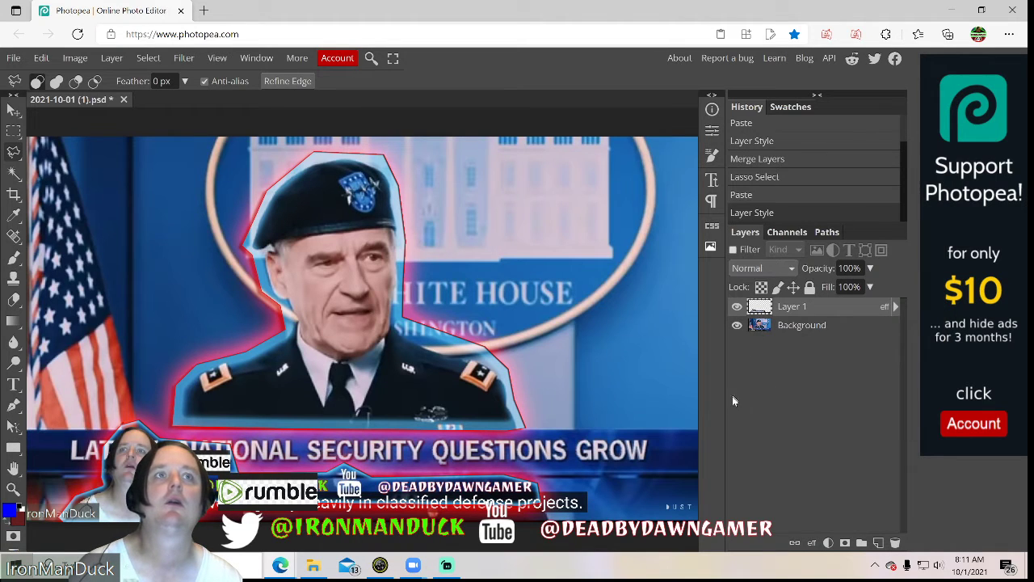
- Save the document as the PSD 2021-10-01 (1), replacing the existing file, and merge the streamer layer down into the background
click(13, 59)
click(46, 213)
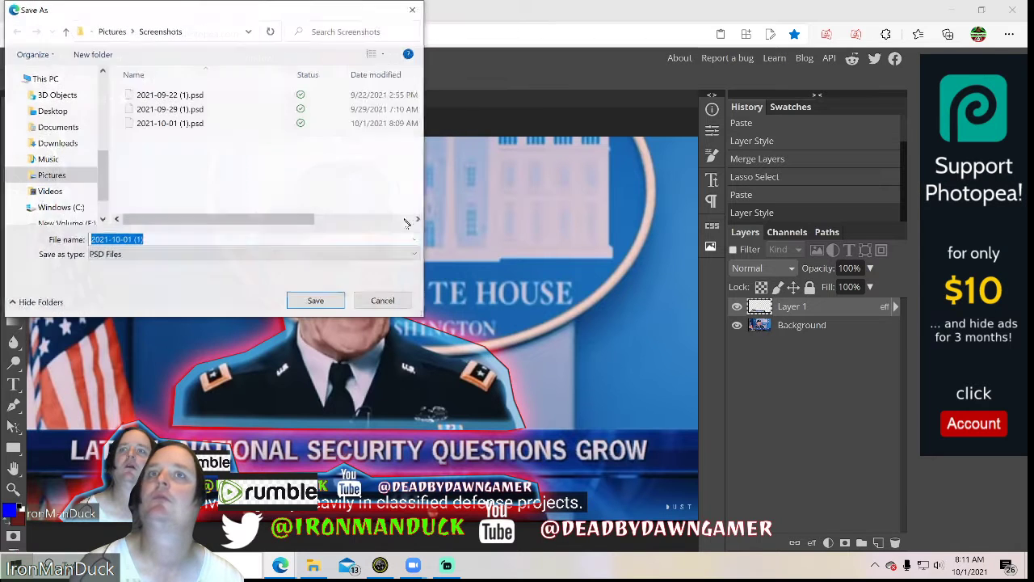
click(316, 302)
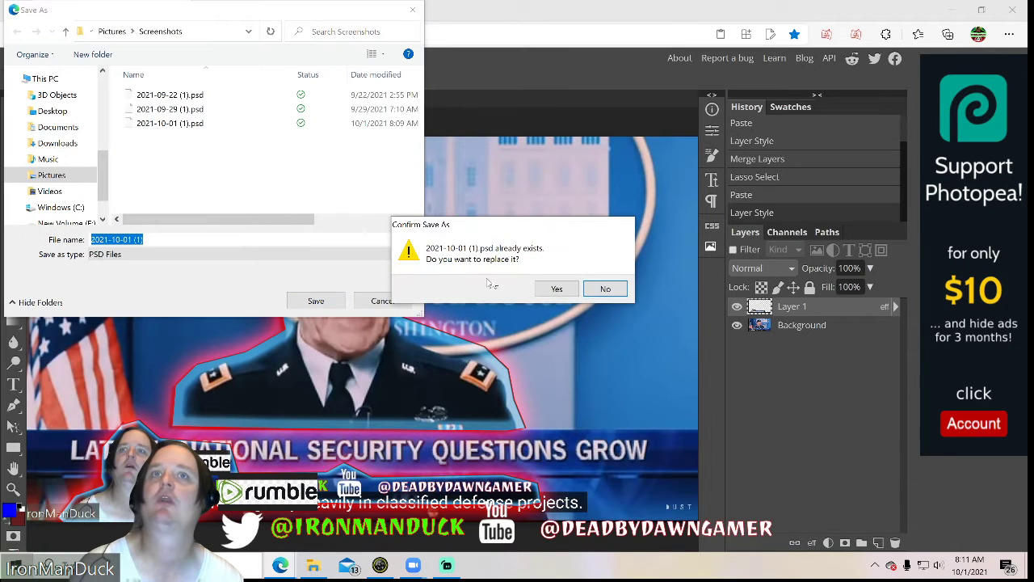
click(557, 288)
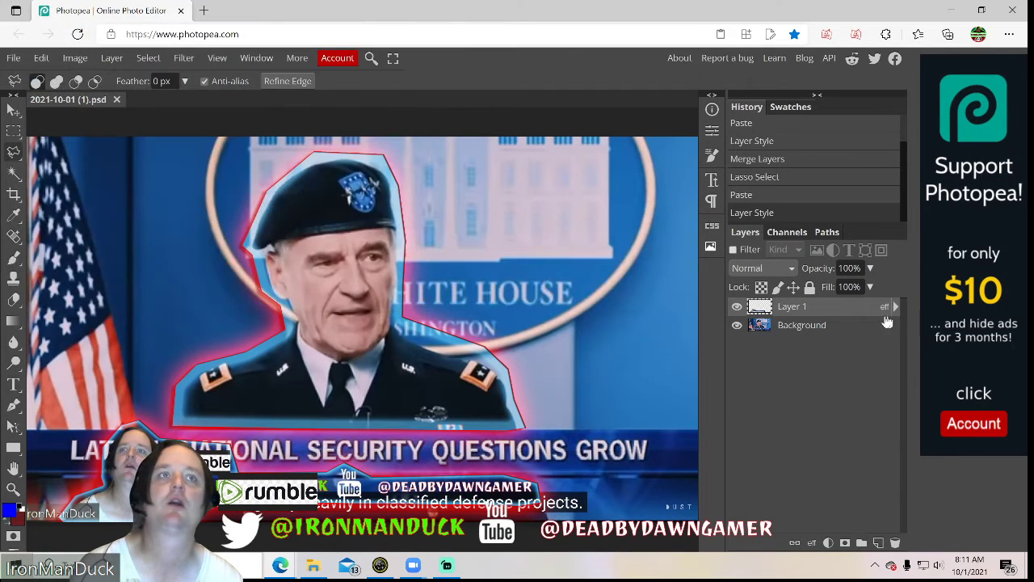
right_click(808, 307)
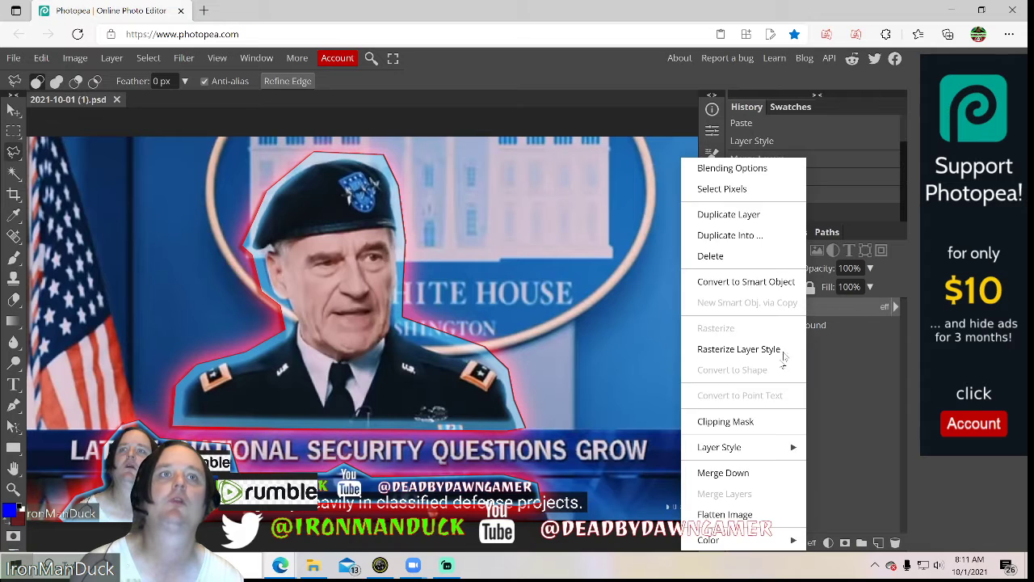
click(723, 472)
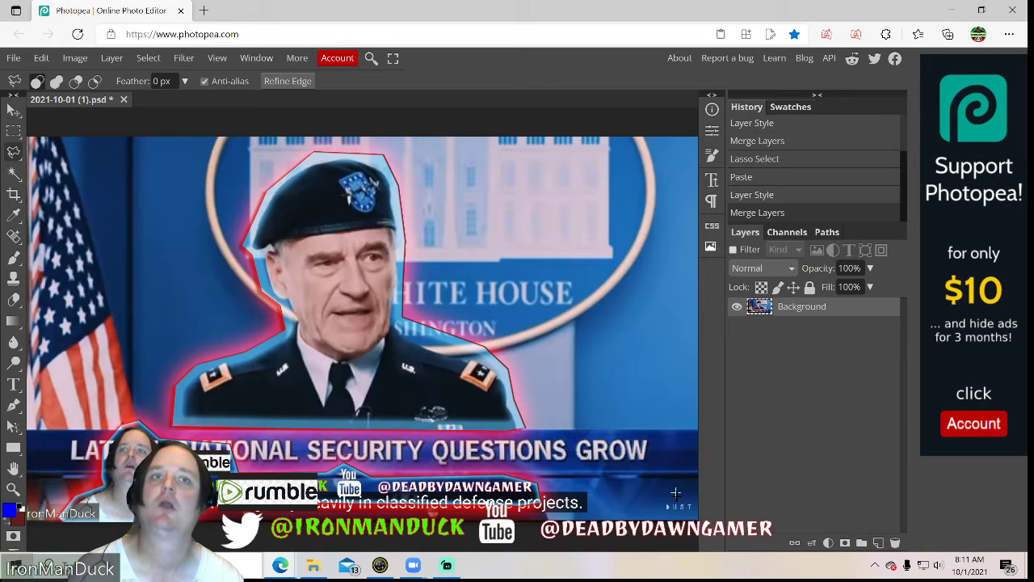
- Activate the Type tool and set the font size to 400 px
click(15, 385)
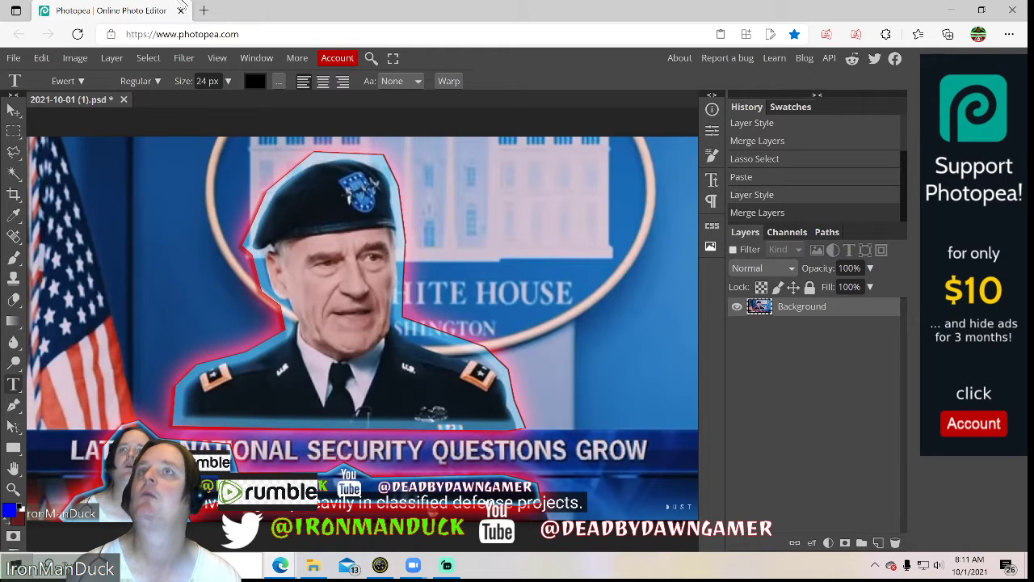
click(156, 81)
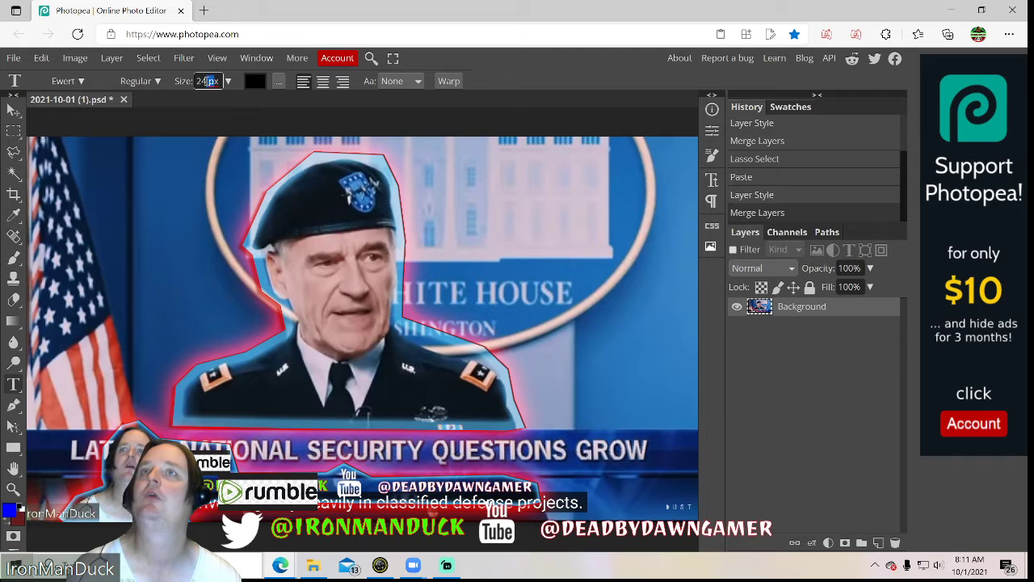
drag(206, 81, 195, 81)
text(400)
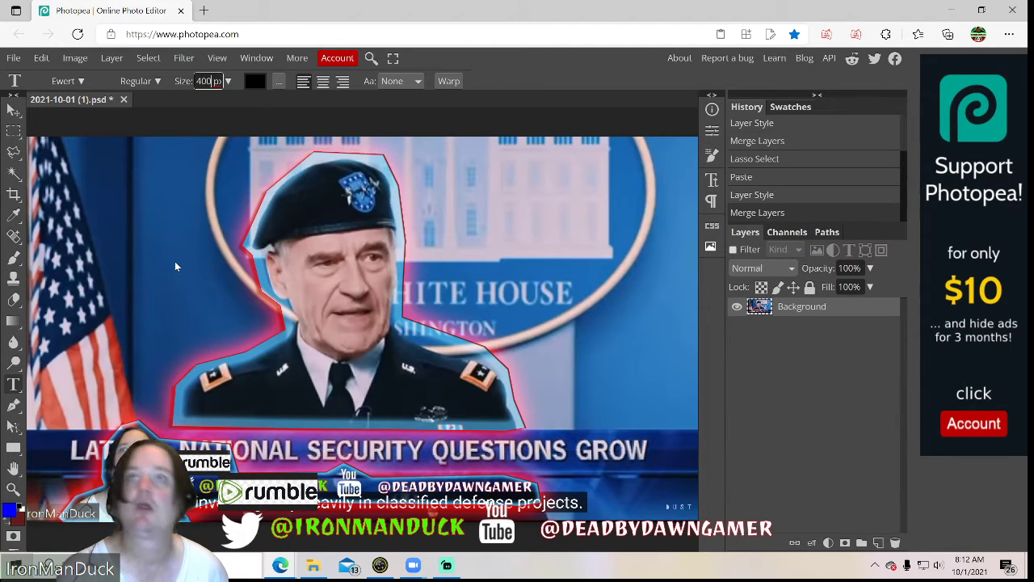
- Choose the Frijole font and start a text layer beside the flag, left of the officer
click(79, 83)
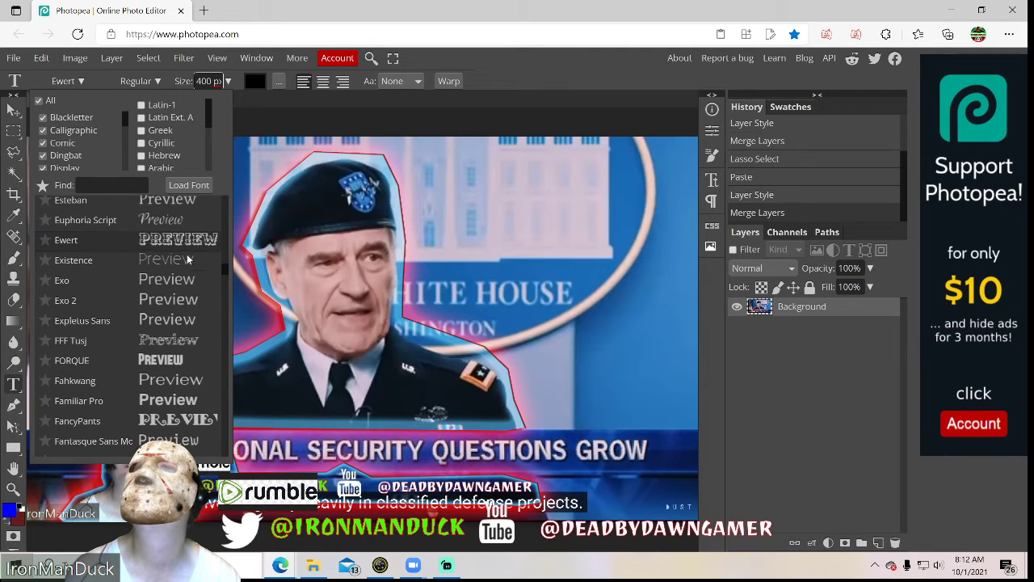
scroll(190, 274, down, 3)
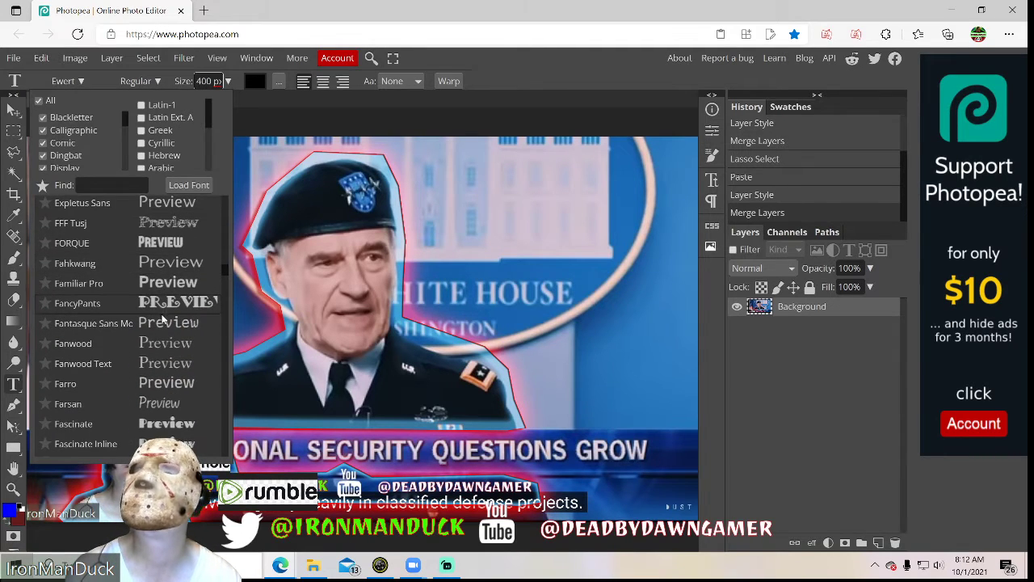
scroll(162, 316, down, 5)
scroll(162, 347, down, 8)
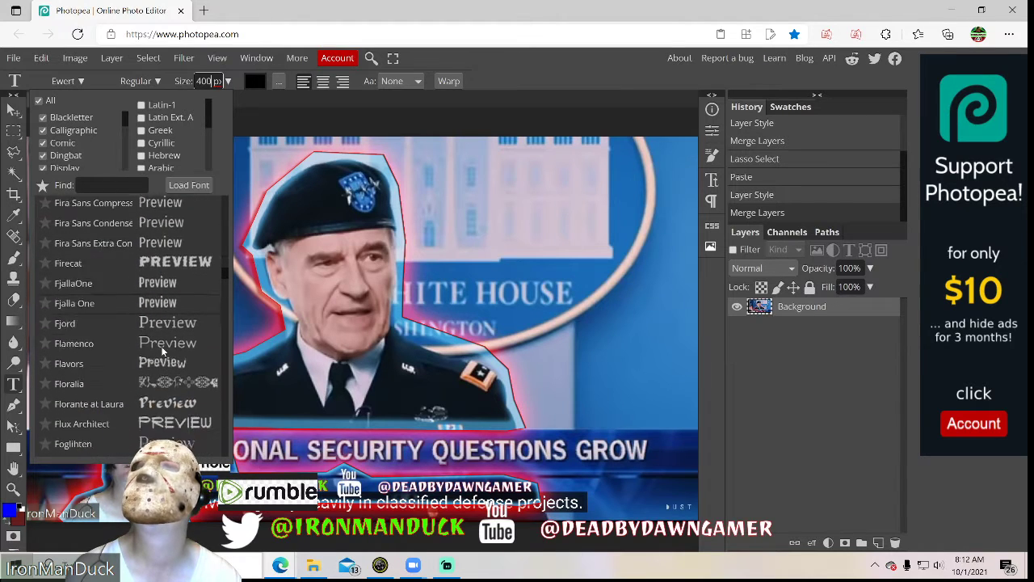
scroll(190, 299, up, 2)
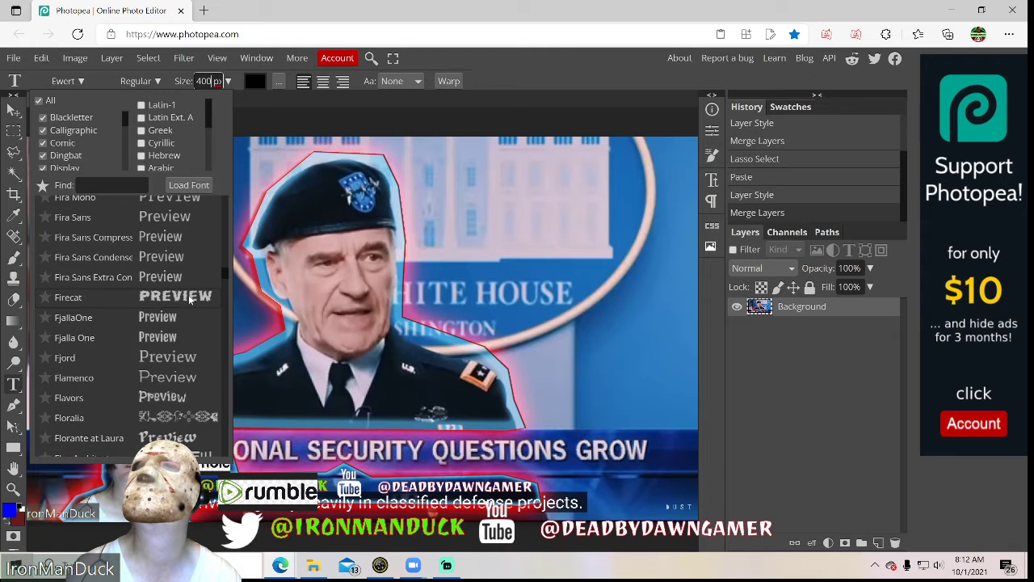
scroll(179, 339, down, 2)
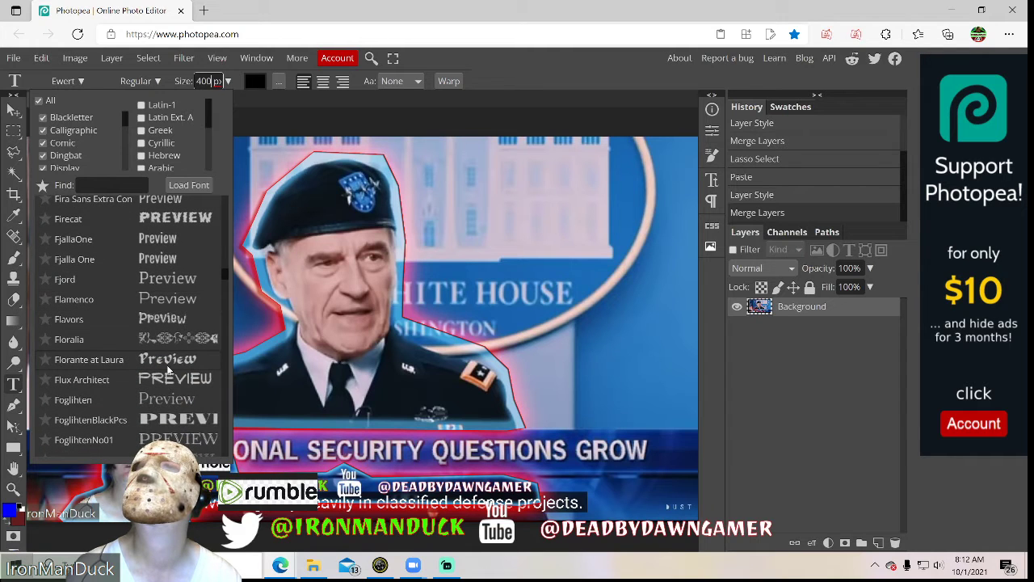
scroll(168, 369, down, 12)
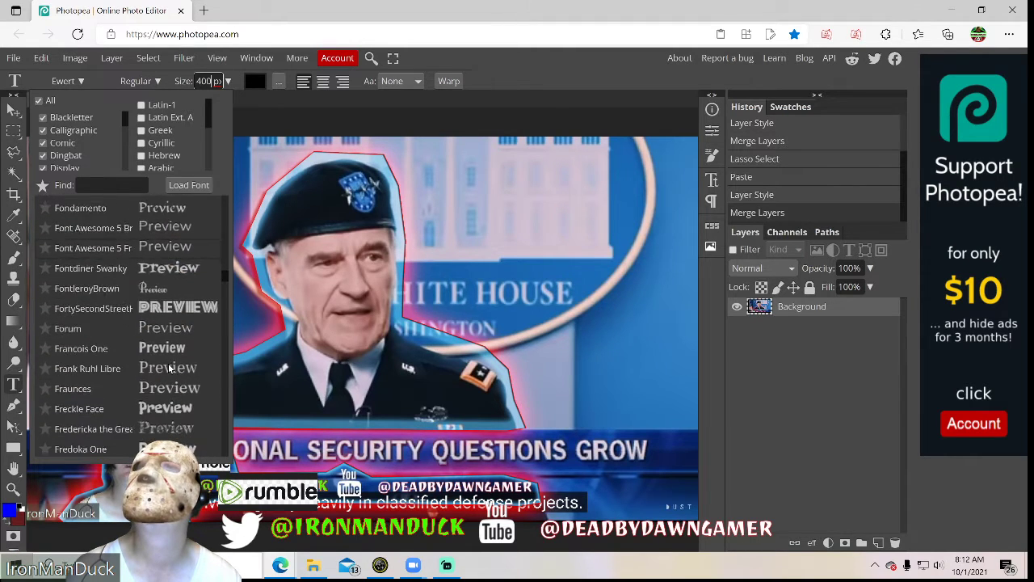
scroll(168, 369, down, 8)
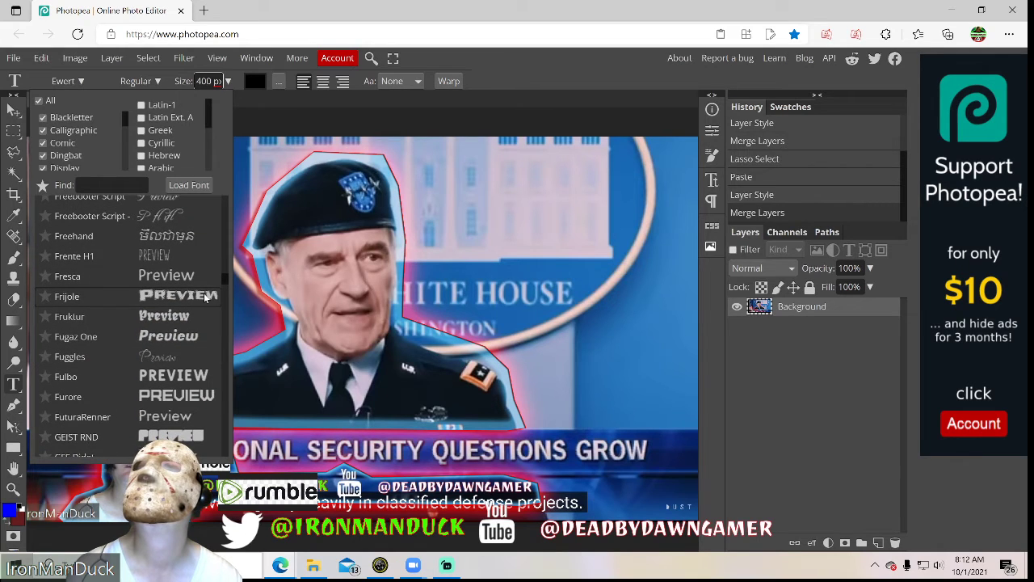
click(206, 298)
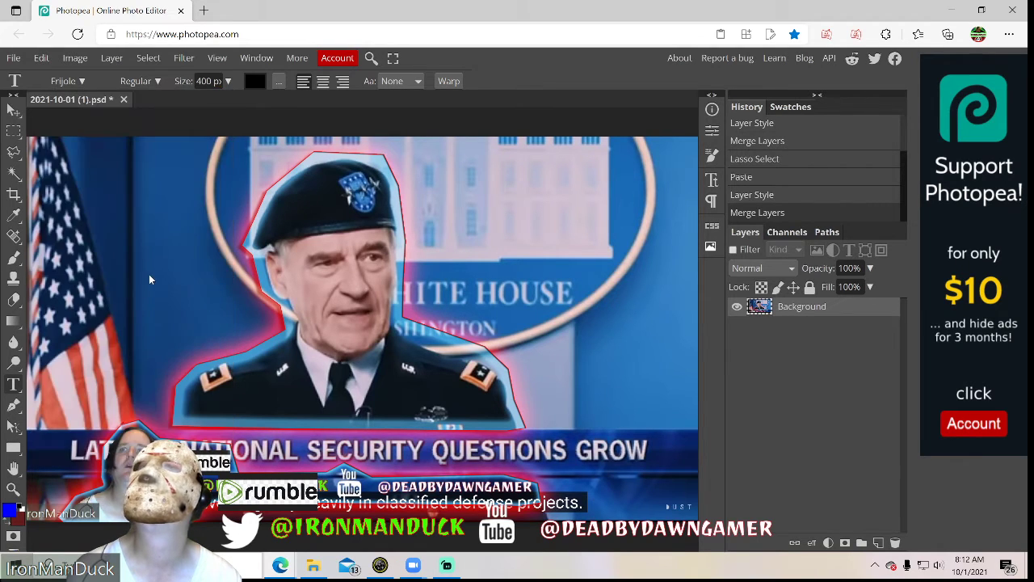
click(129, 242)
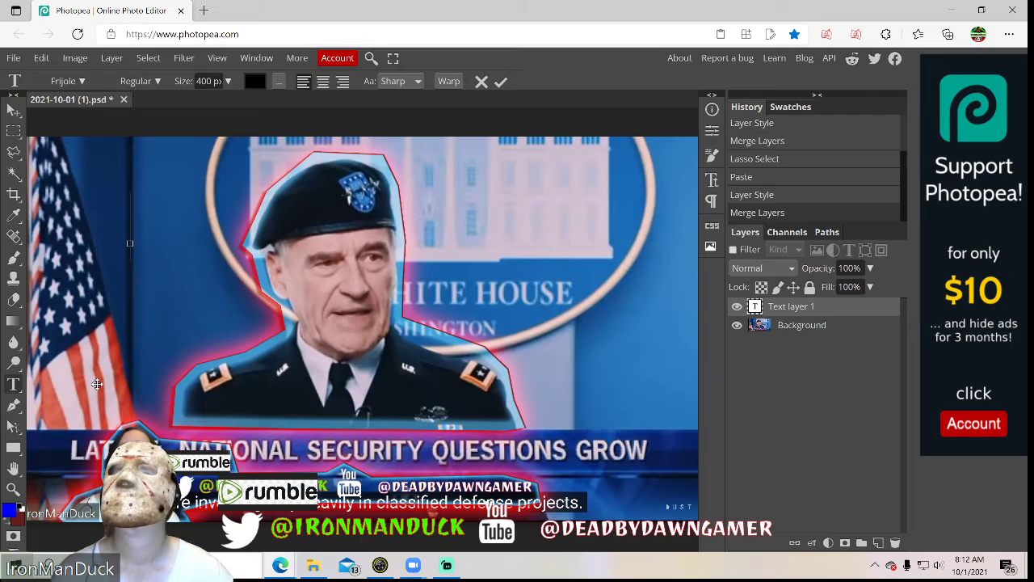
- Switch to the Videos folder to check the reaction video's file name, and close the Slaughterbots YouTube window
key(alt+Tab)
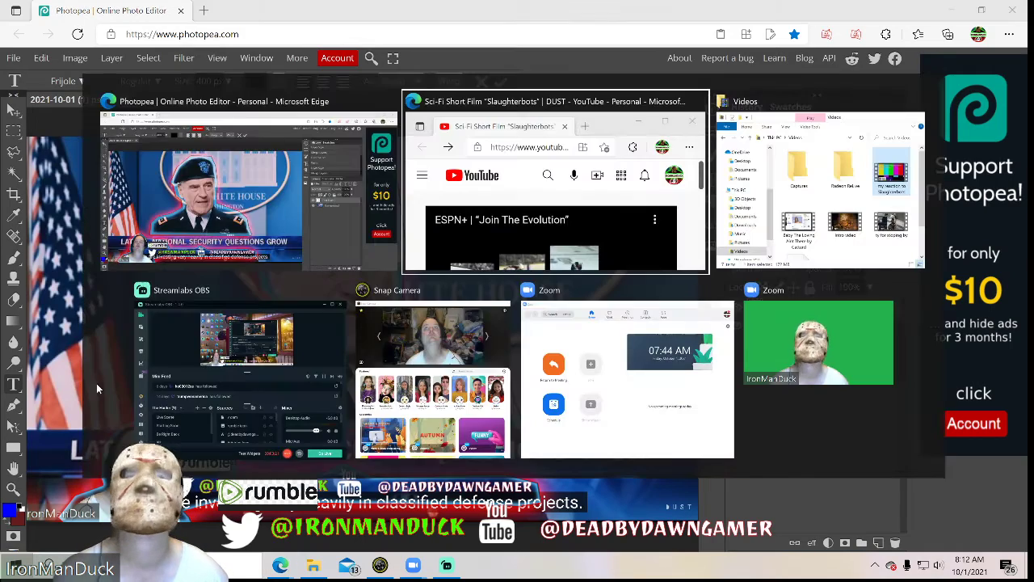
key(alt+Tab)
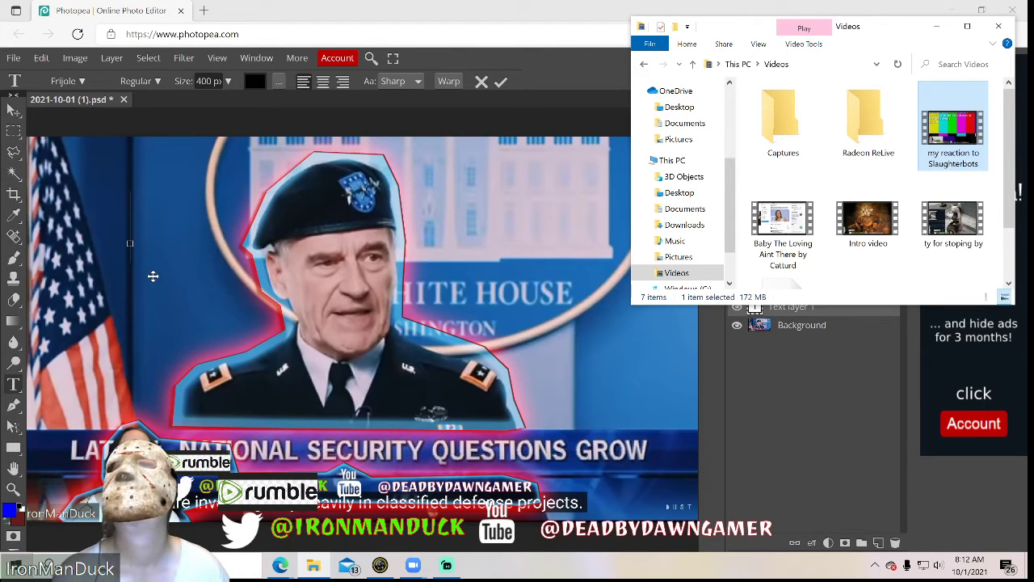
key(alt+Tab)
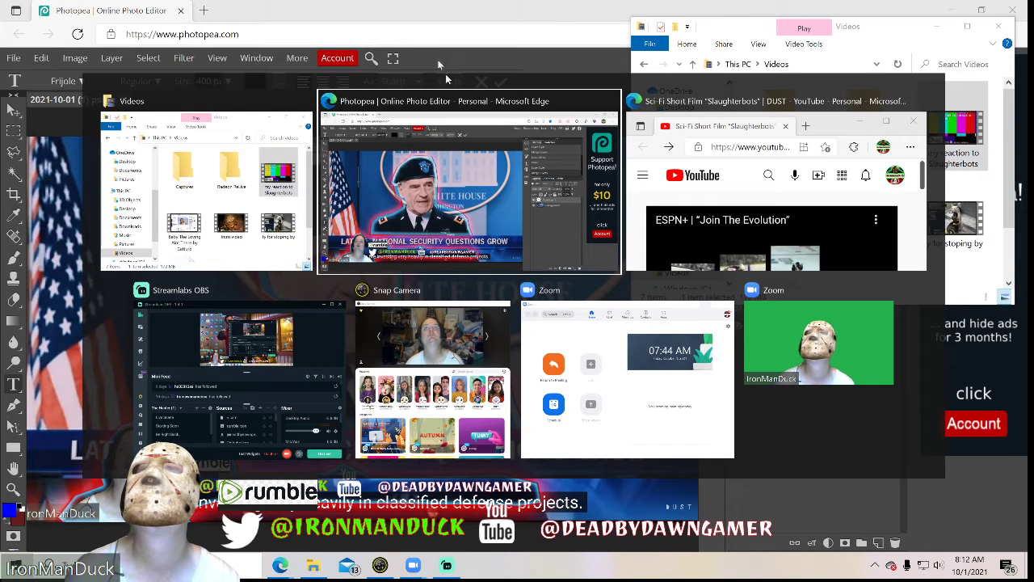
click(920, 101)
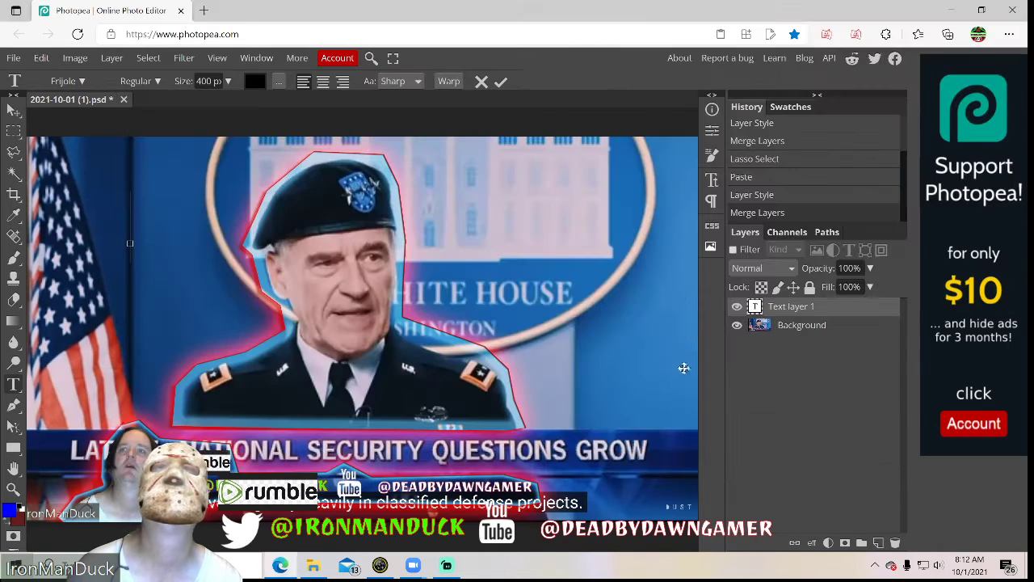
- Switch to Snap Camera, replace the mask with the favourite lens OH MORTALS, turn that lens off and minimise the window
click(383, 566)
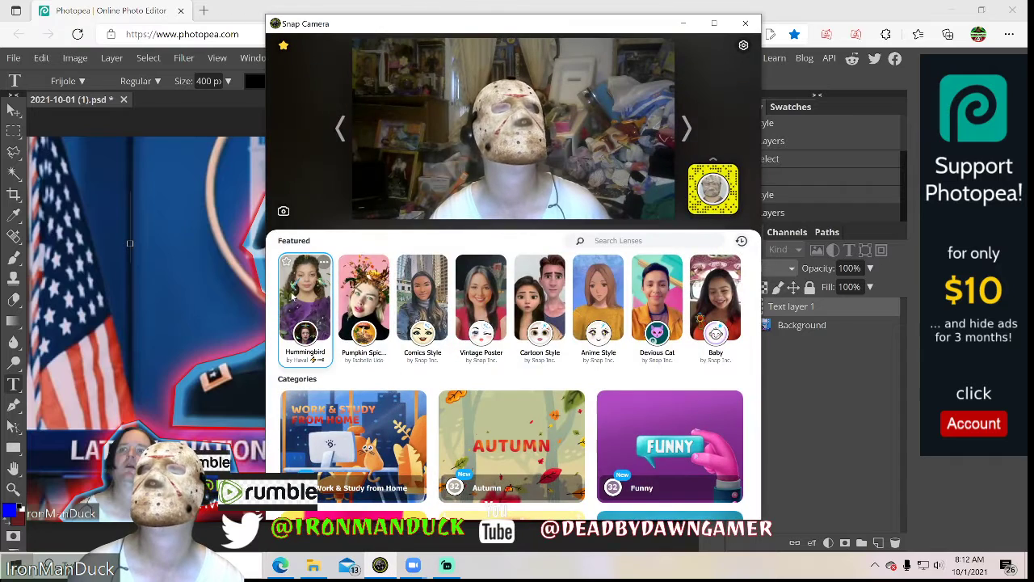
click(283, 46)
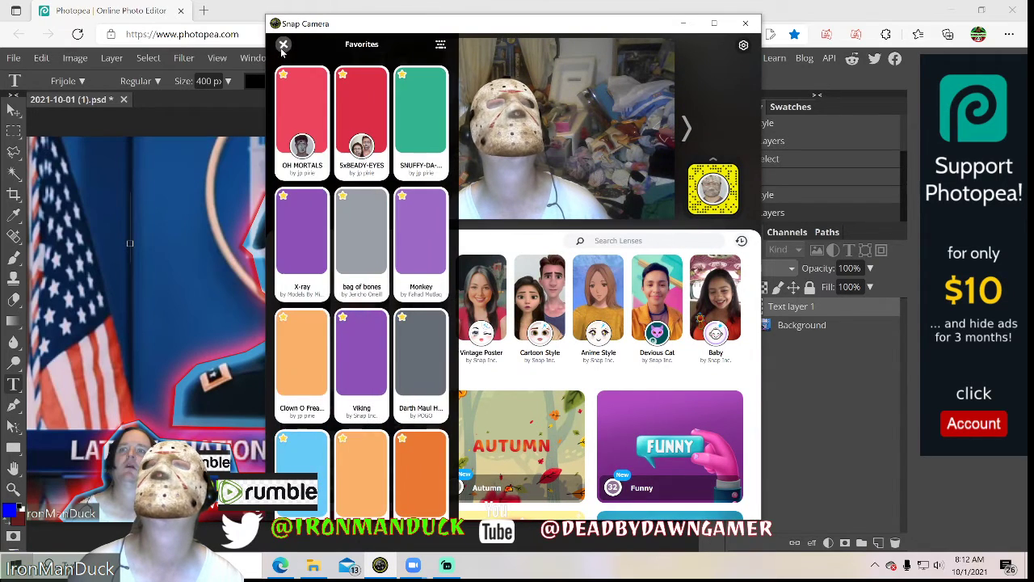
click(296, 111)
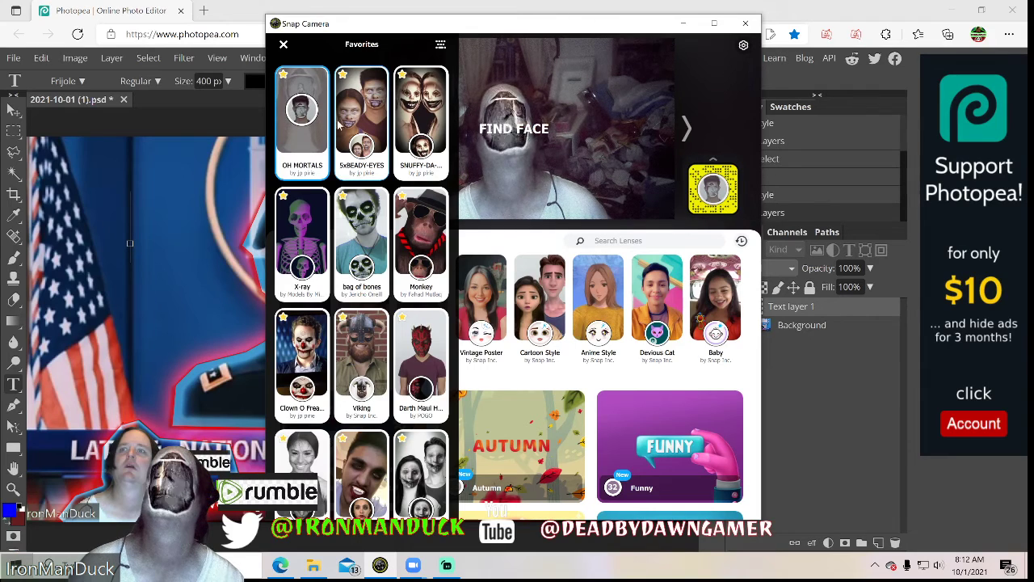
click(312, 103)
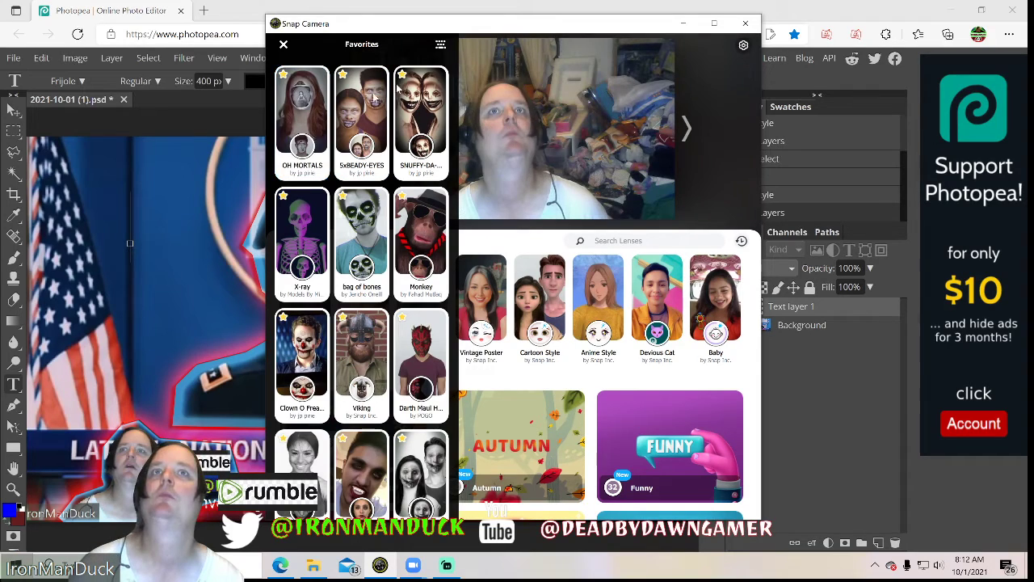
click(683, 24)
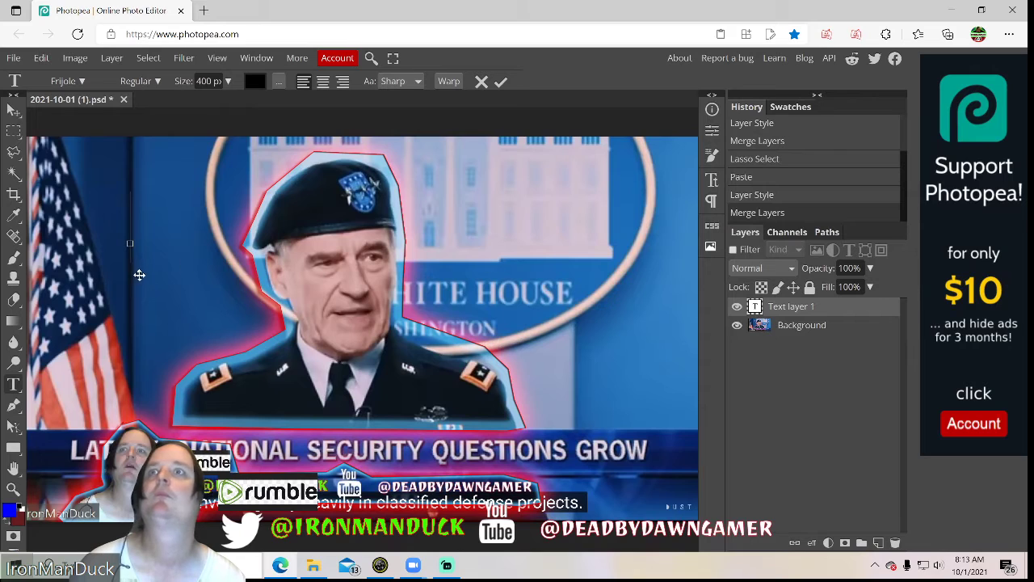
- Check the title of the selected reaction video in the Videos folder window and return to Photopea
key(alt+Tab)
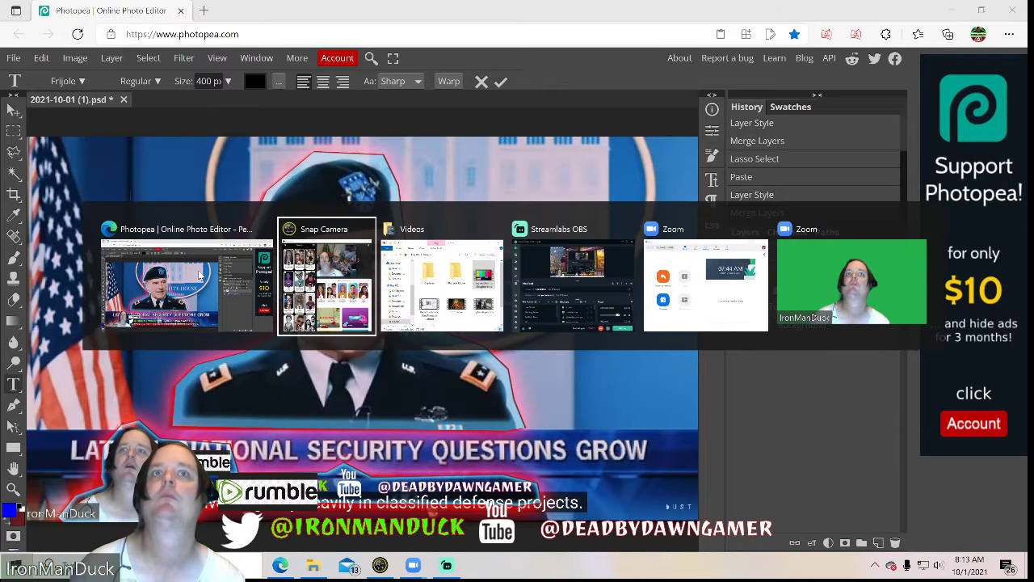
key(Tab)
key(Tab)
key(Tab)
key(Tab)
key(Tab)
key(Tab)
key(Tab)
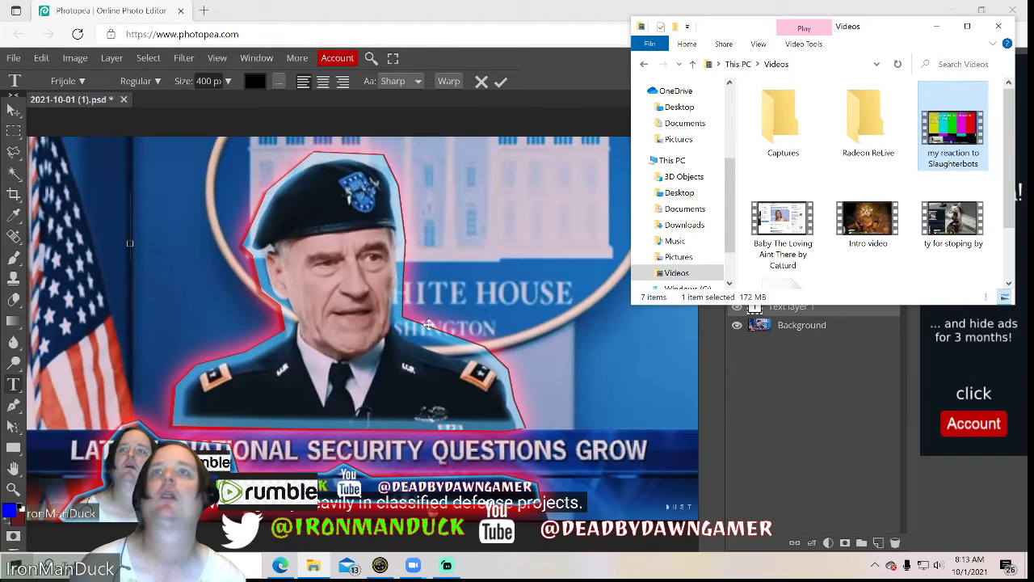
key(alt)
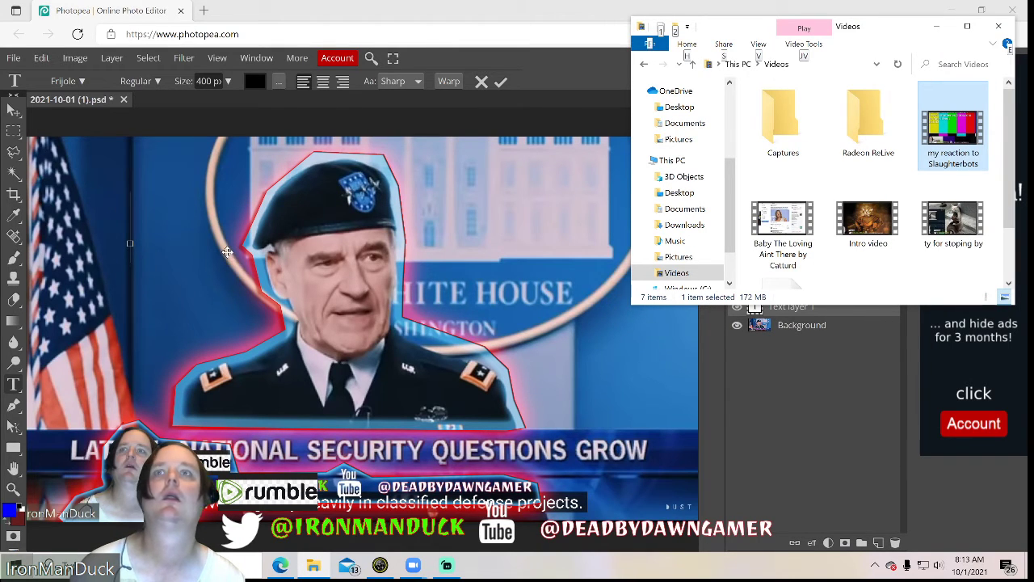
key(alt+Tab)
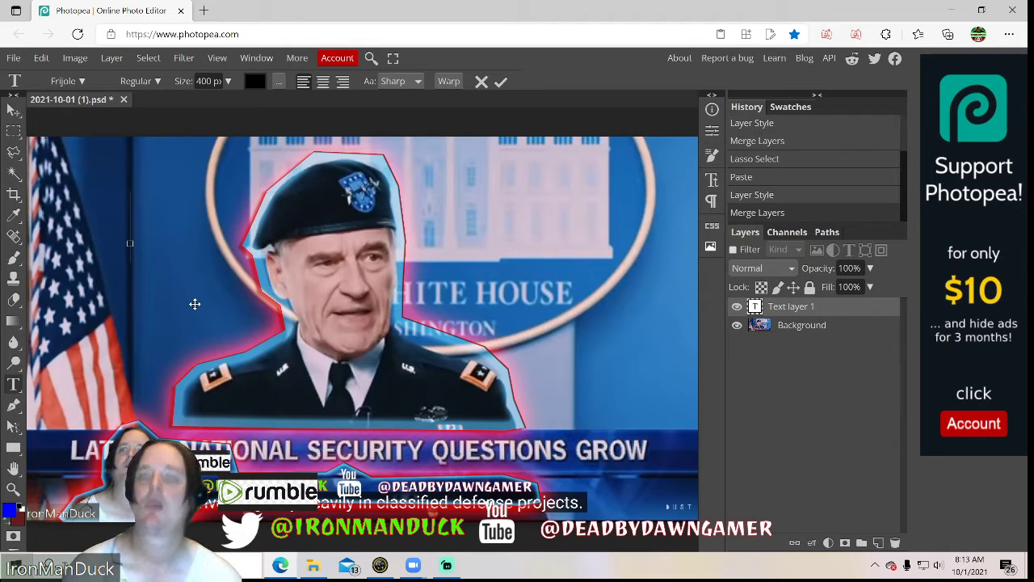
- Enter the title "Slaughter" with "bots" on a second line, checking the spelling against the reaction video's file name in the Videos folder
text(SLA)
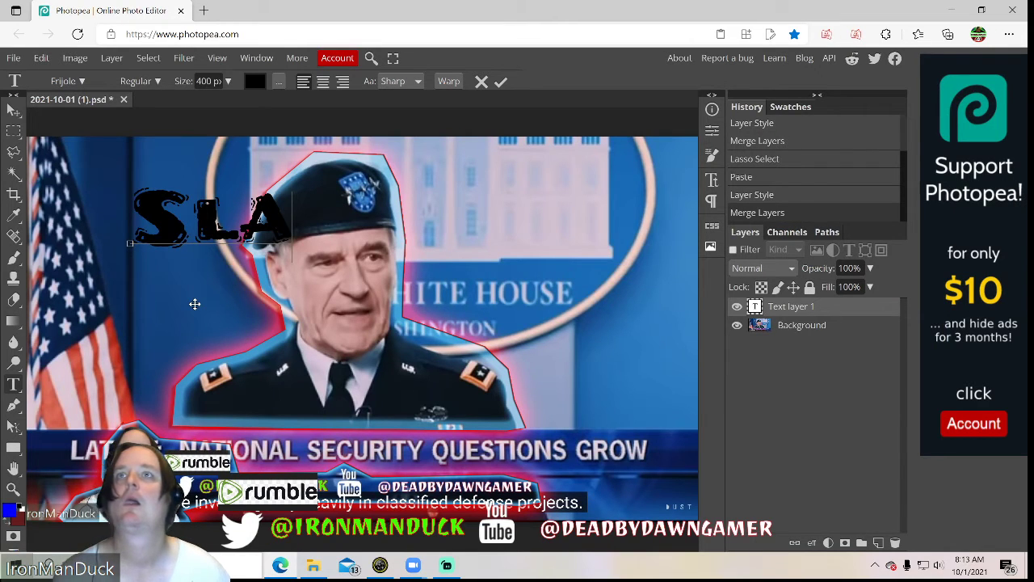
key(alt+Tab)
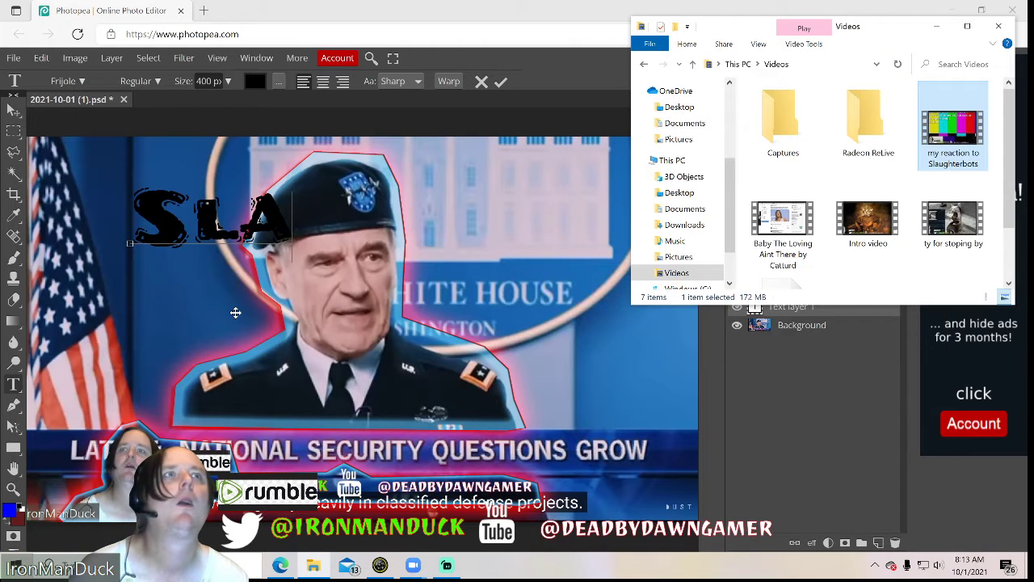
key(alt+Tab)
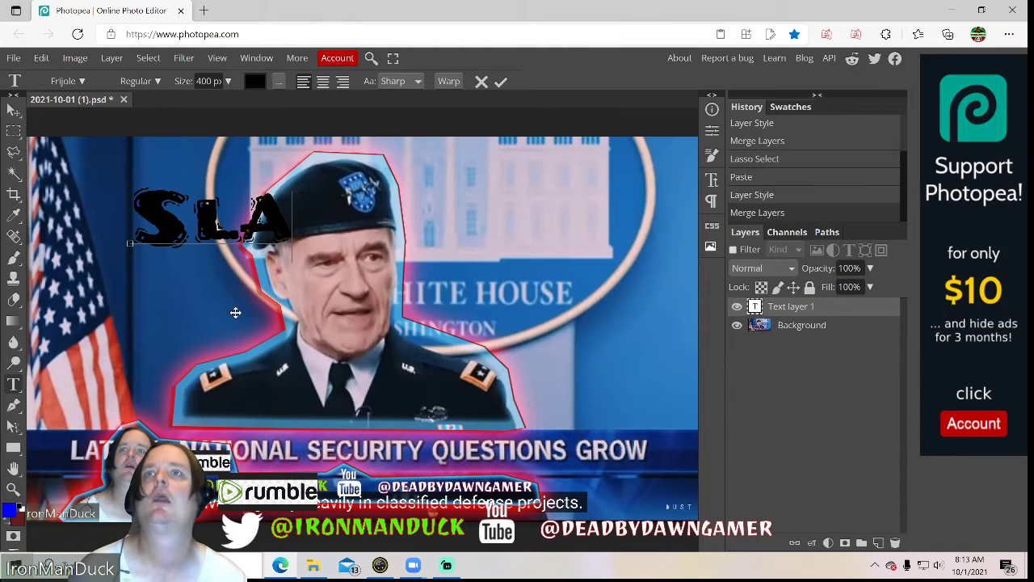
text(UGH)
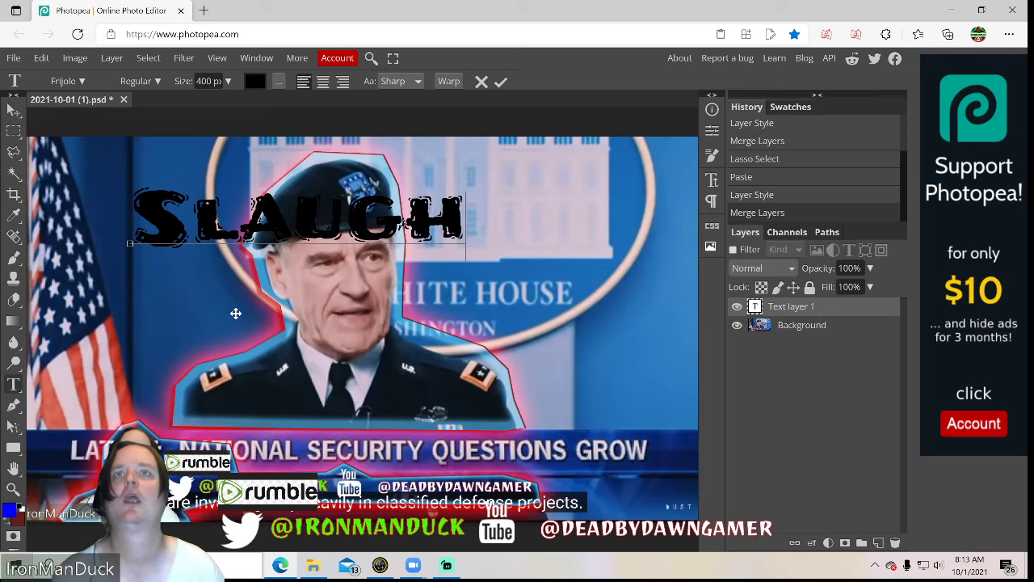
key(alt+Tab)
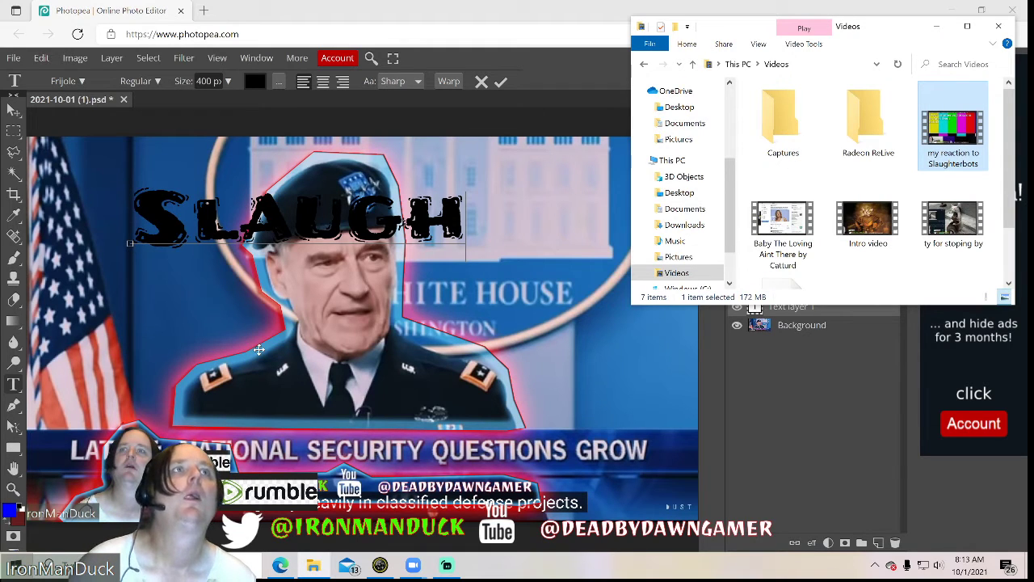
key(alt+Tab)
text(TER)
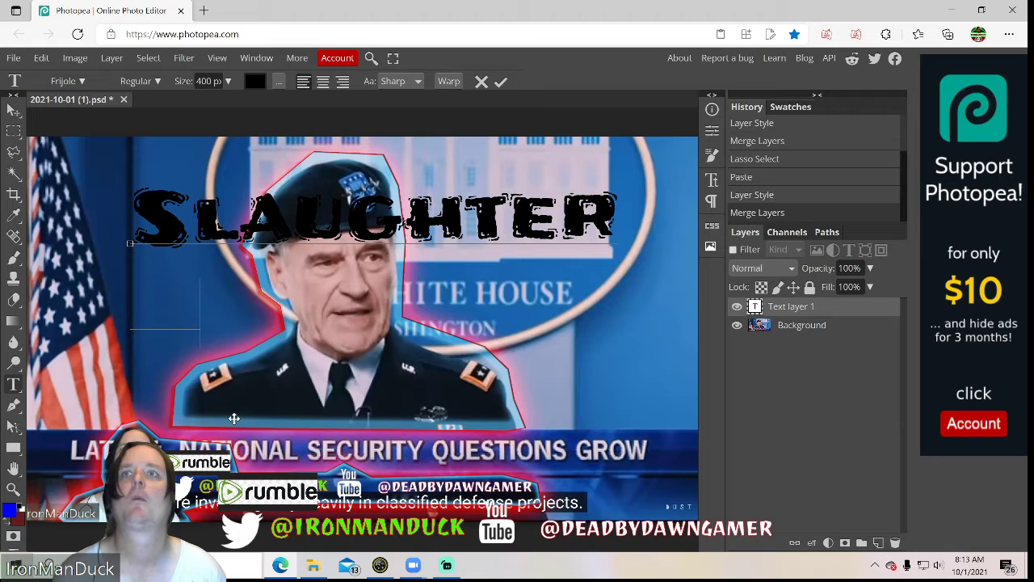
key(BackSpace)
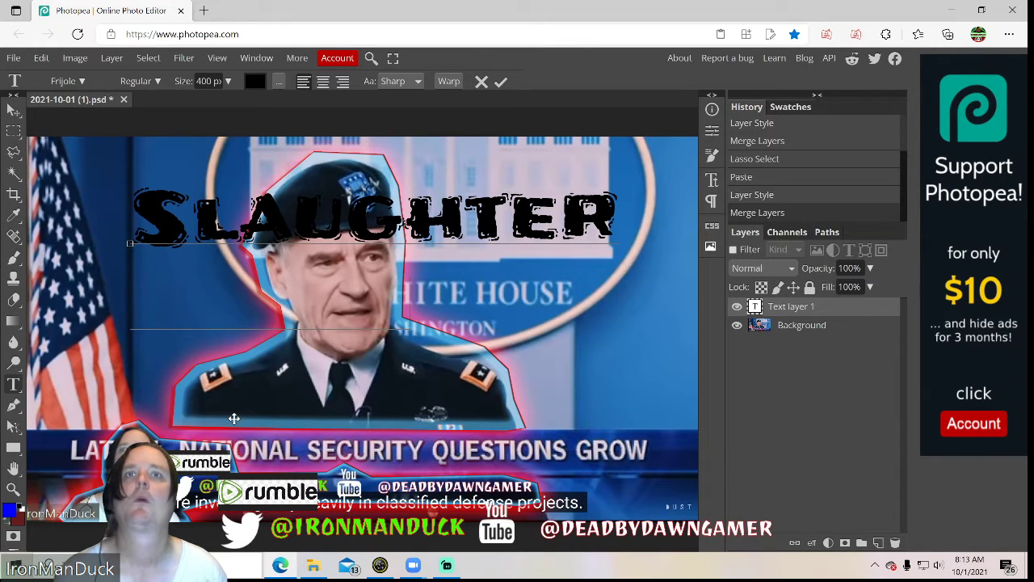
text(bots)
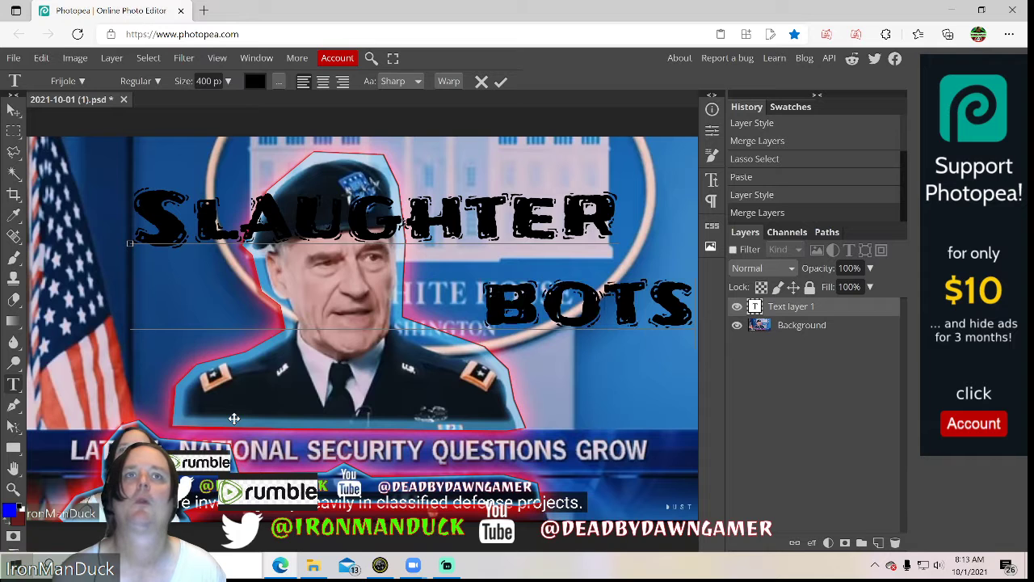
- Switch to the Videos folder window to check the reaction video's title again, and return to Photopea
key(alt+Tab)
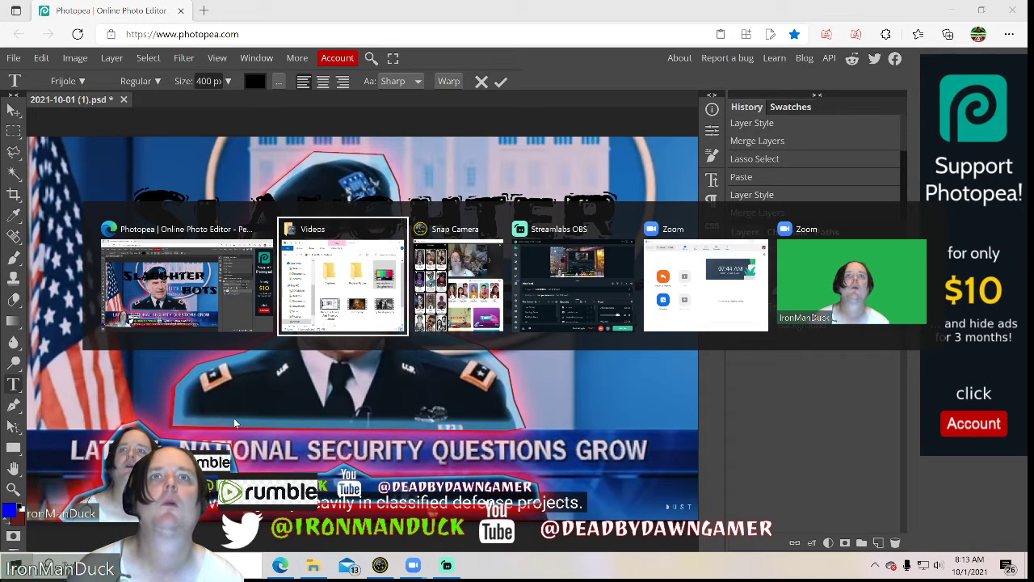
key(alt+Tab)
key(alt+Tab)
key(alt+Tab)
key(alt+Tab)
key(alt+Tab)
key(alt+Tab)
key(alt+Tab)
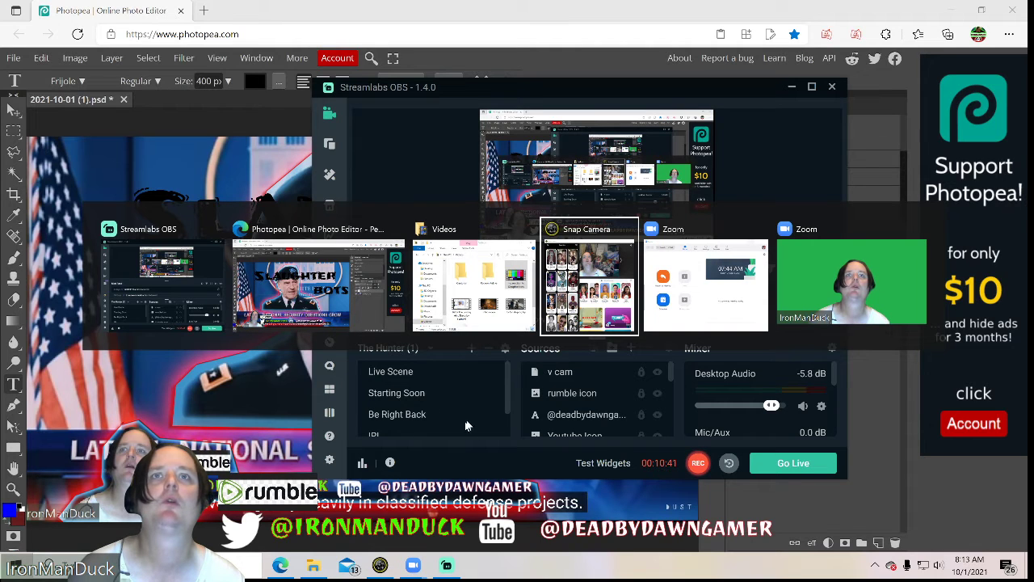
key(alt+Tab)
key(alt+Tab)
key(alt+Tab)
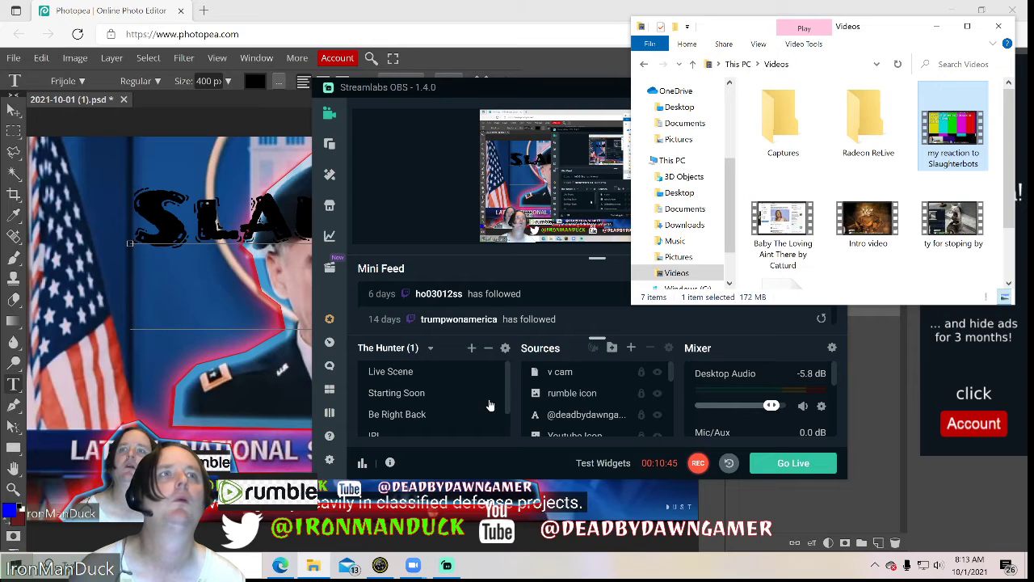
key(alt+Tab)
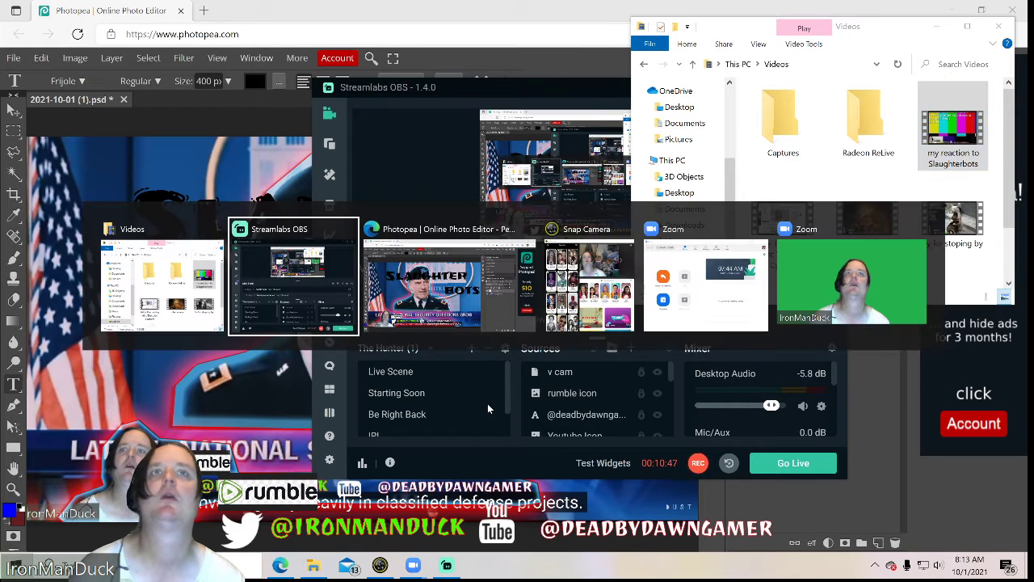
key(alt+Tab)
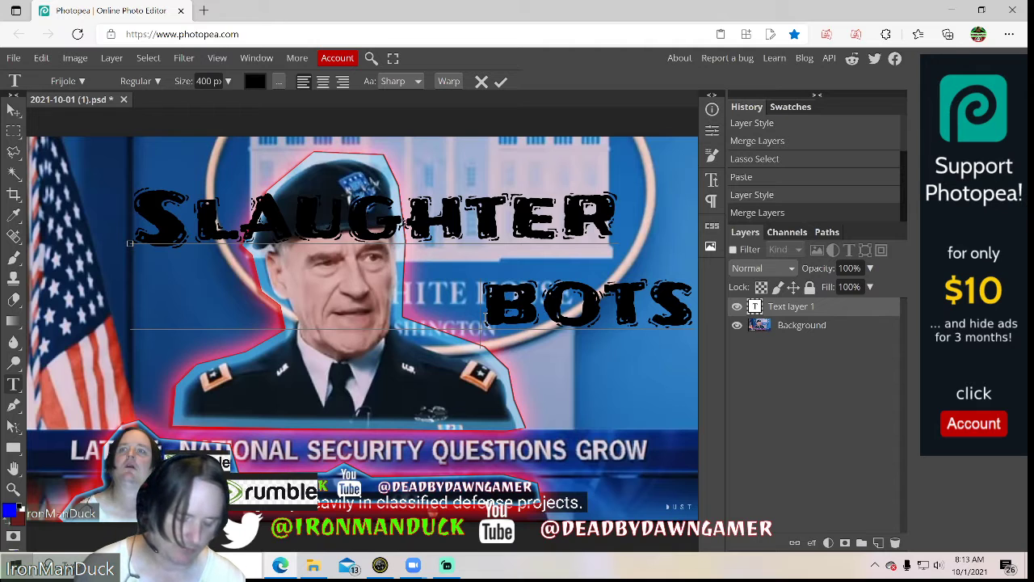
- Join the title into the single line "Slaughterbots" and move it to the upper-left corner of the image
key(BackSpace)
key(BackSpace)
key(BackSpace)
key(BackSpace)
key(BackSpace)
key(BackSpace)
key(BackSpace)
key(BackSpace)
key(BackSpace)
key(BackSpace)
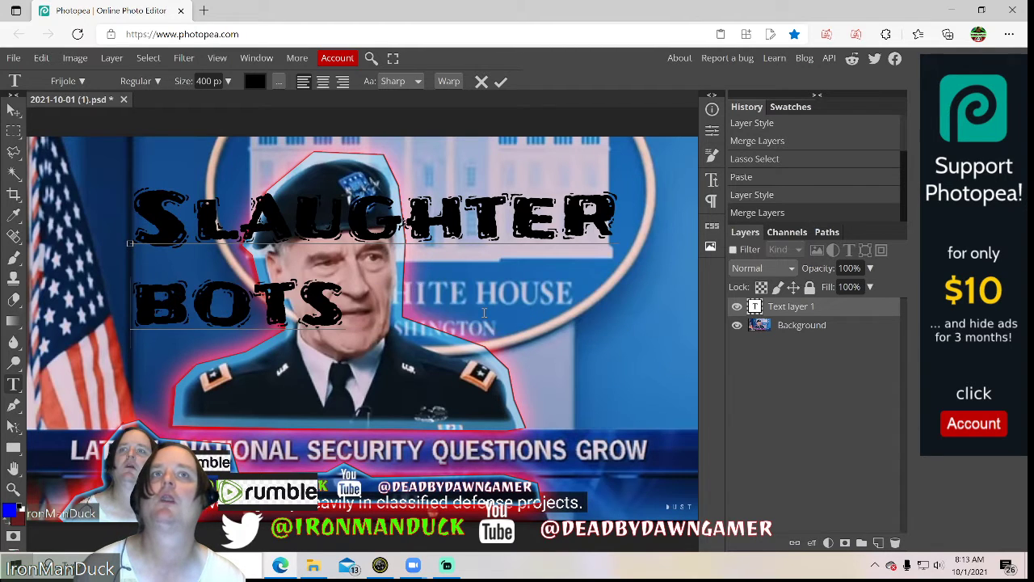
key(BackSpace)
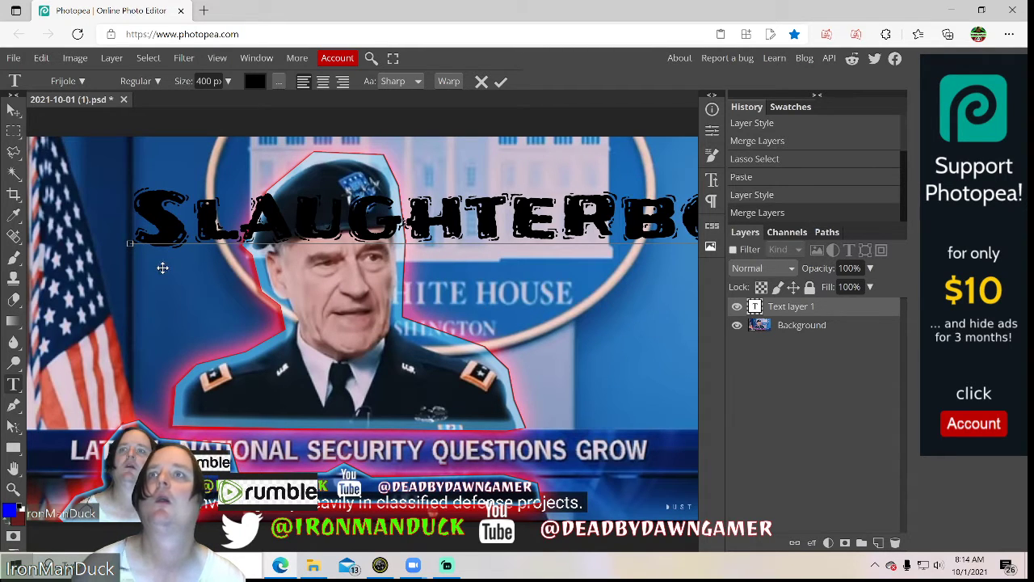
drag(121, 253, 43, 218)
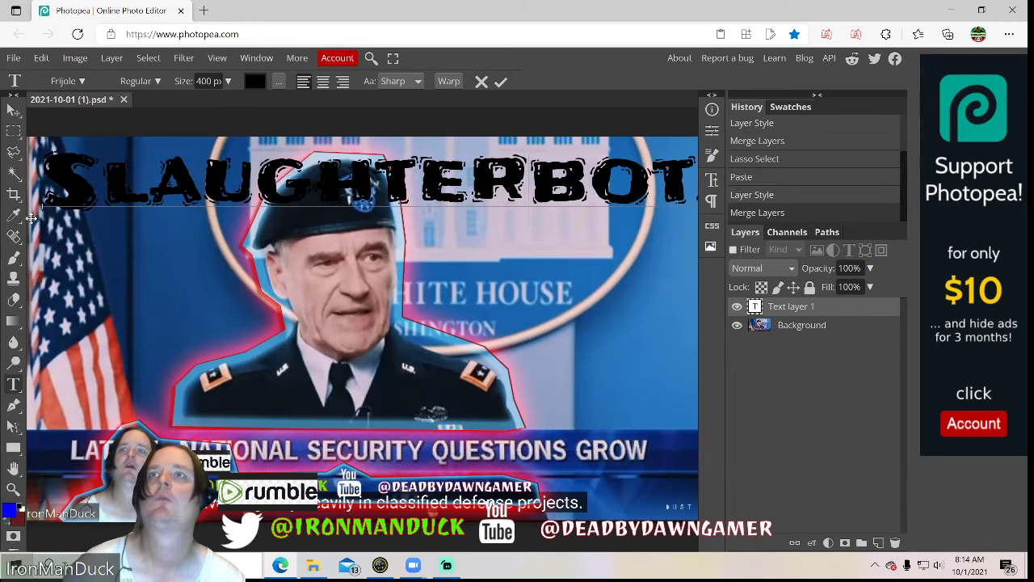
- Change the font of the whole Slaughterbots title to Gesso and commit the text edit
click(759, 314)
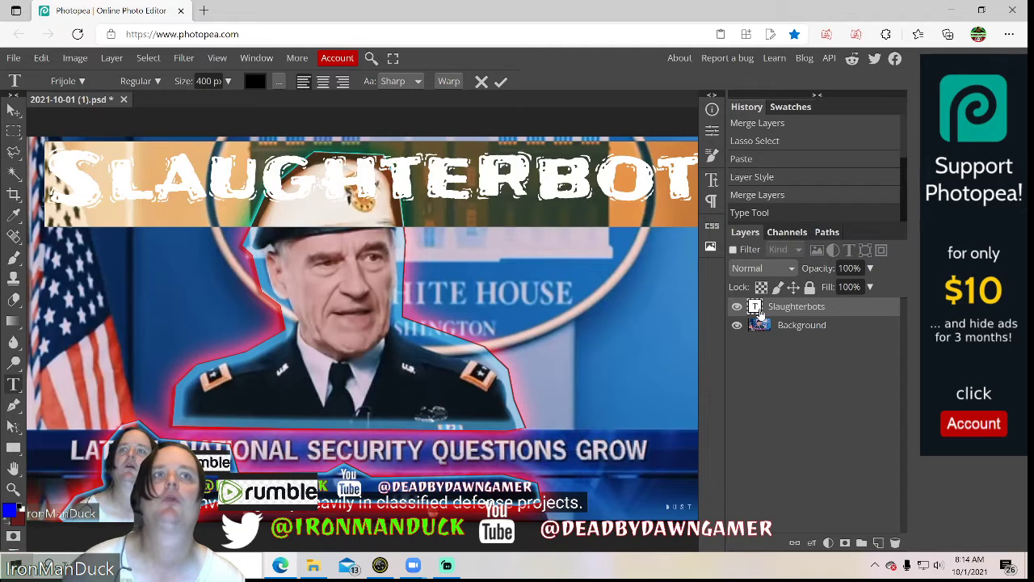
click(73, 86)
scroll(166, 323, down, 2)
scroll(166, 325, down, 5)
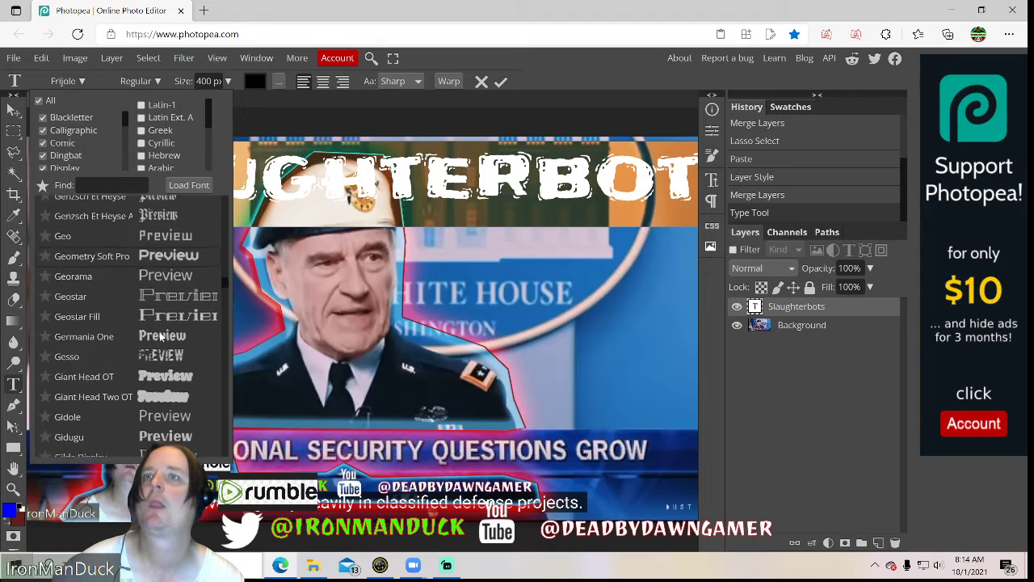
click(170, 357)
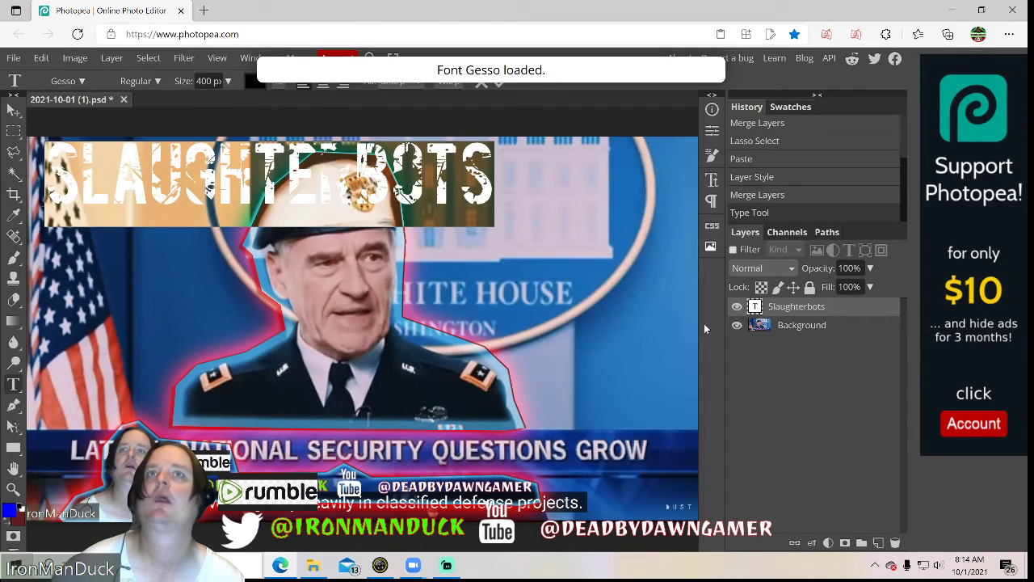
click(802, 313)
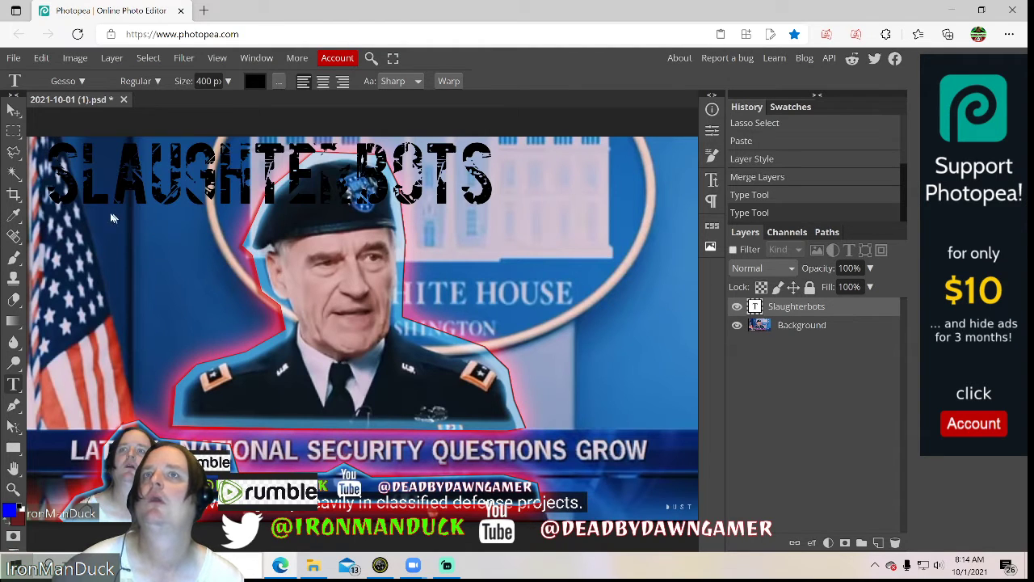
- Move the Slaughterbots title slightly down and to the right, and recolour all its text white (ffffff)
click(70, 187)
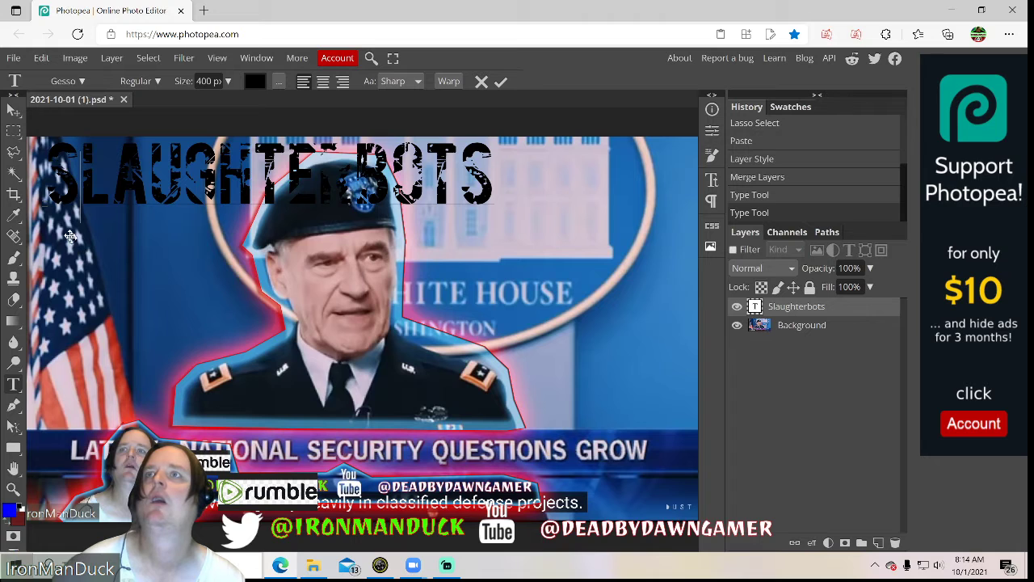
drag(56, 242, 95, 271)
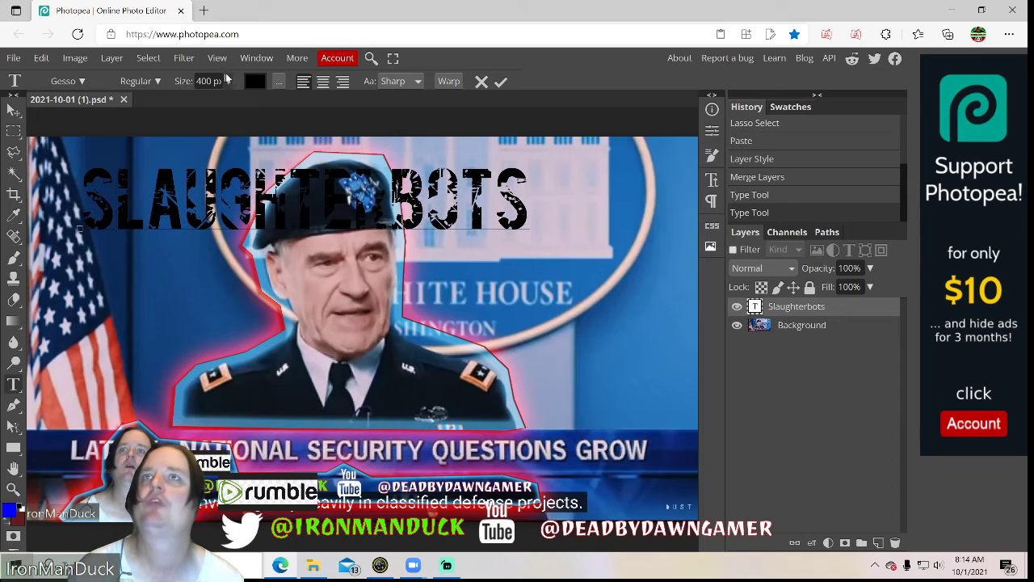
double_click(754, 307)
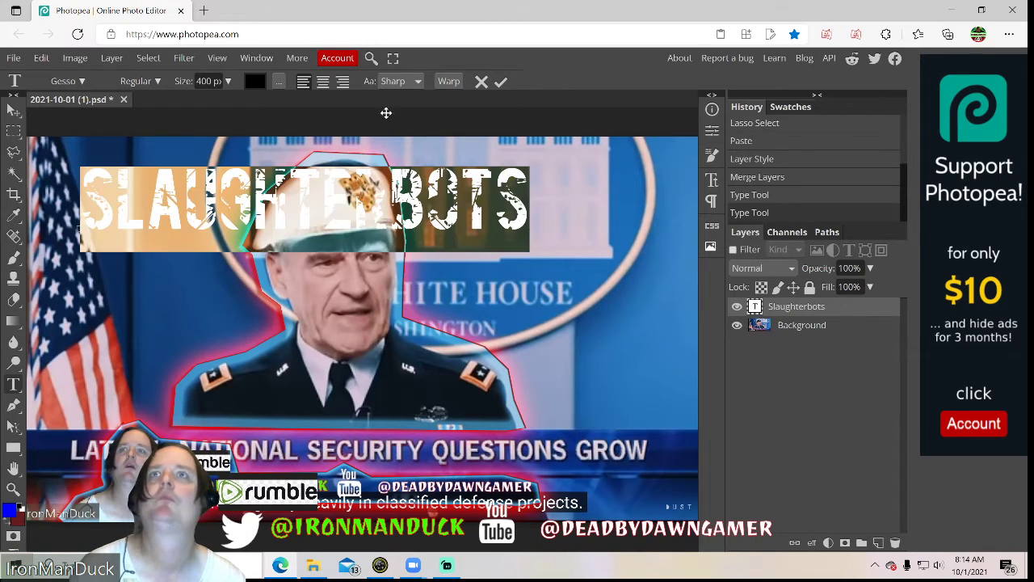
click(255, 81)
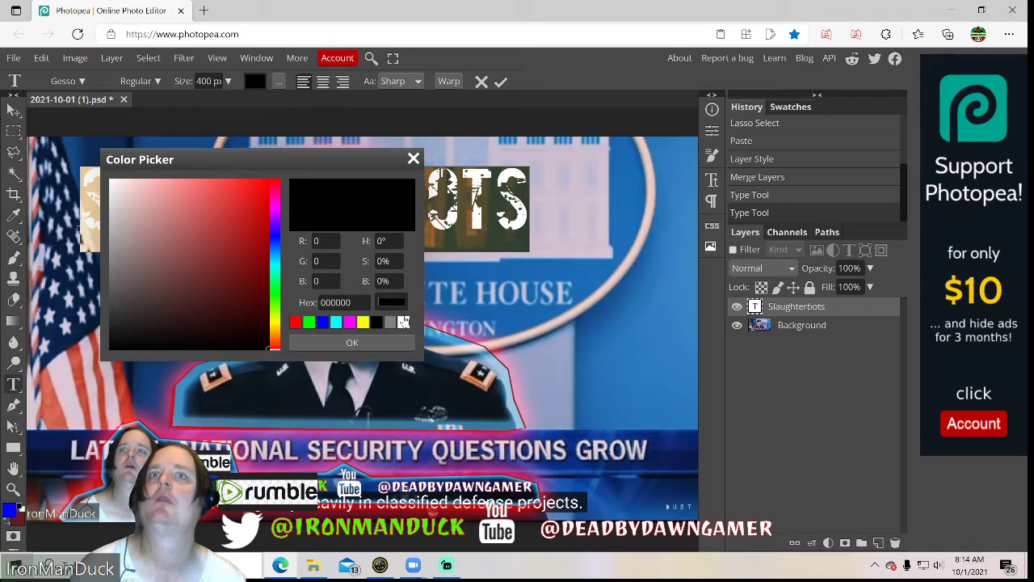
click(403, 322)
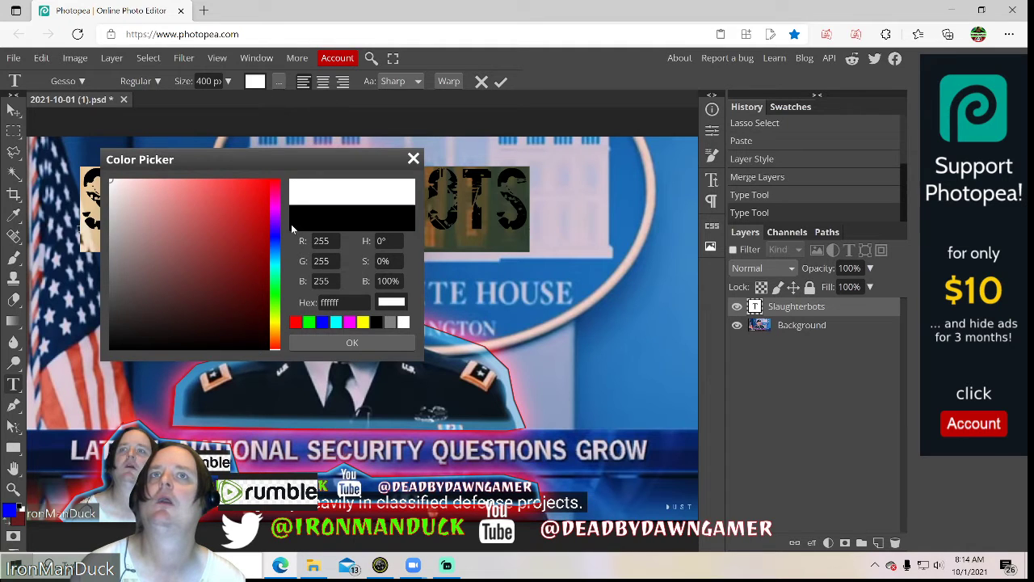
click(374, 341)
click(796, 307)
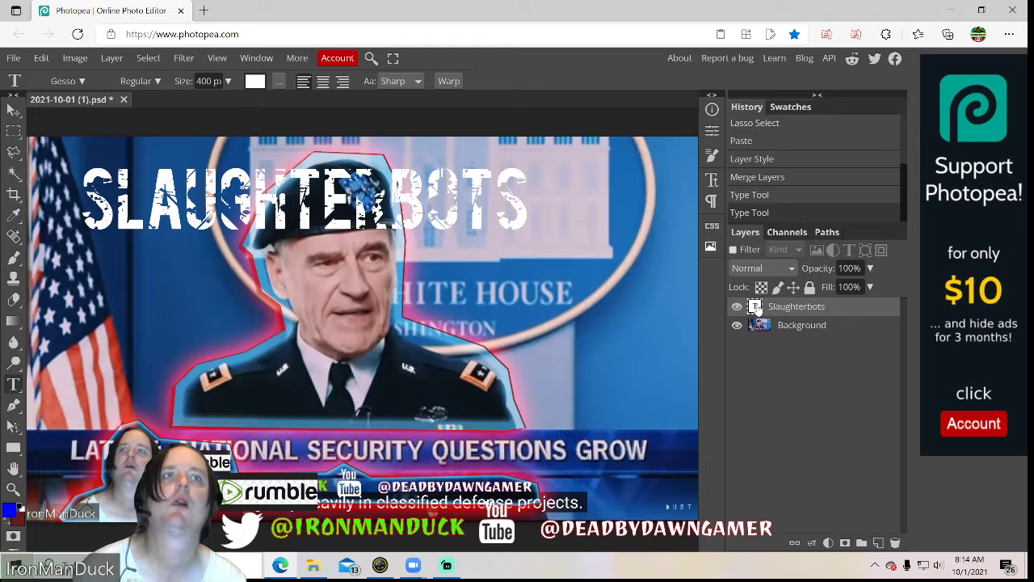
- Add a stroke, an inner shadow and an inner glow with 86% spread to the Slaughterbots text layer
right_click(784, 314)
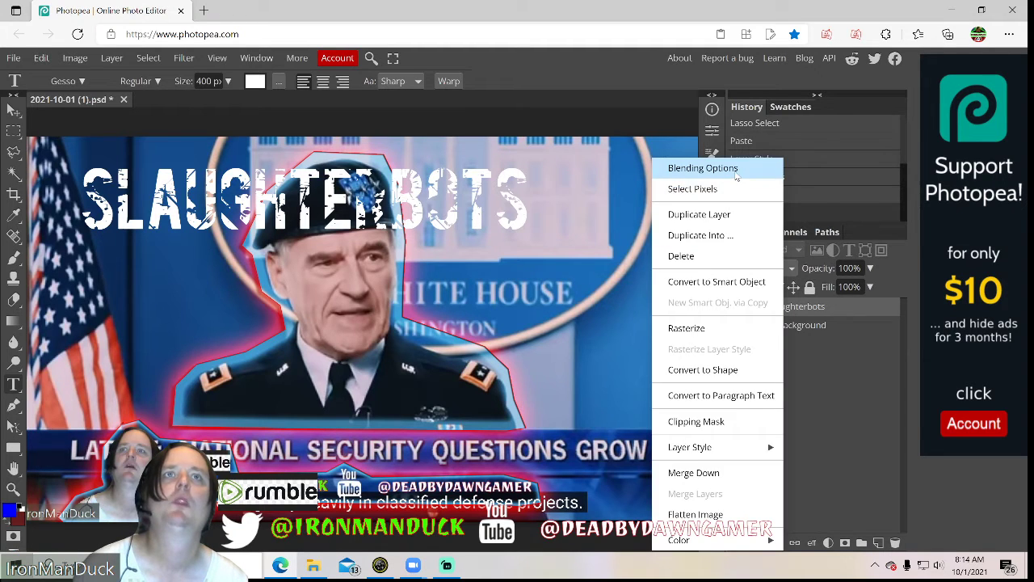
click(701, 167)
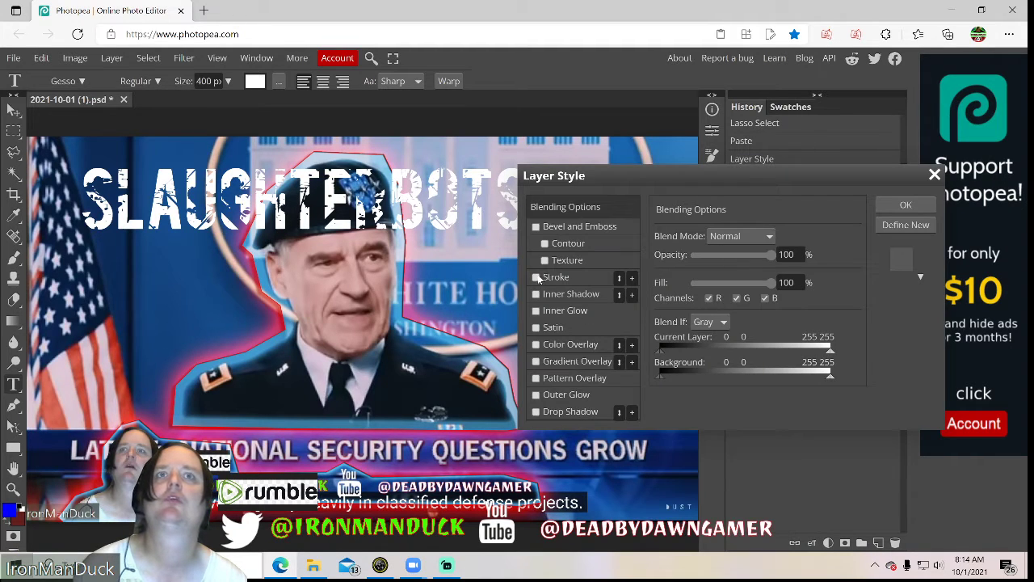
click(537, 277)
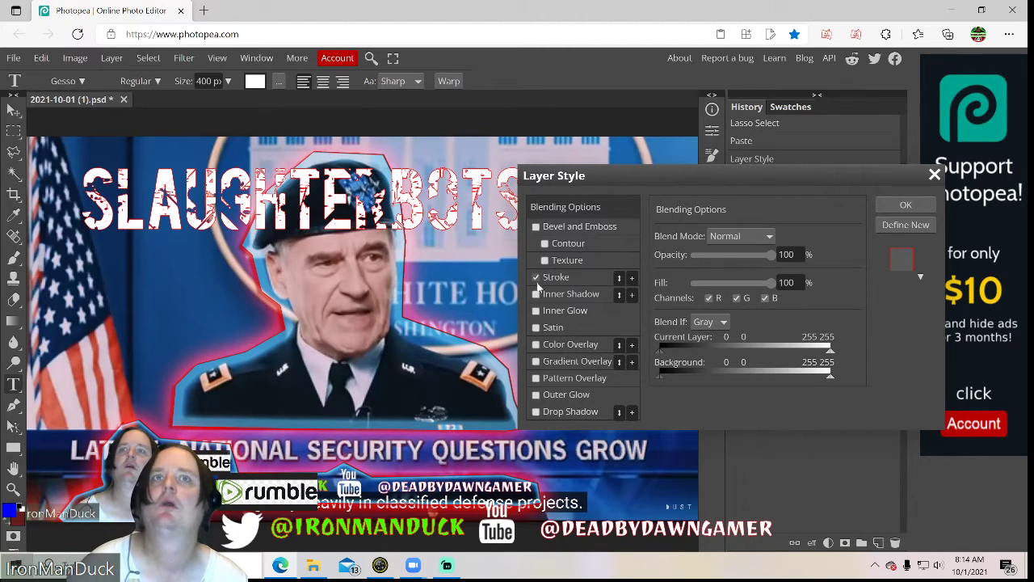
click(536, 294)
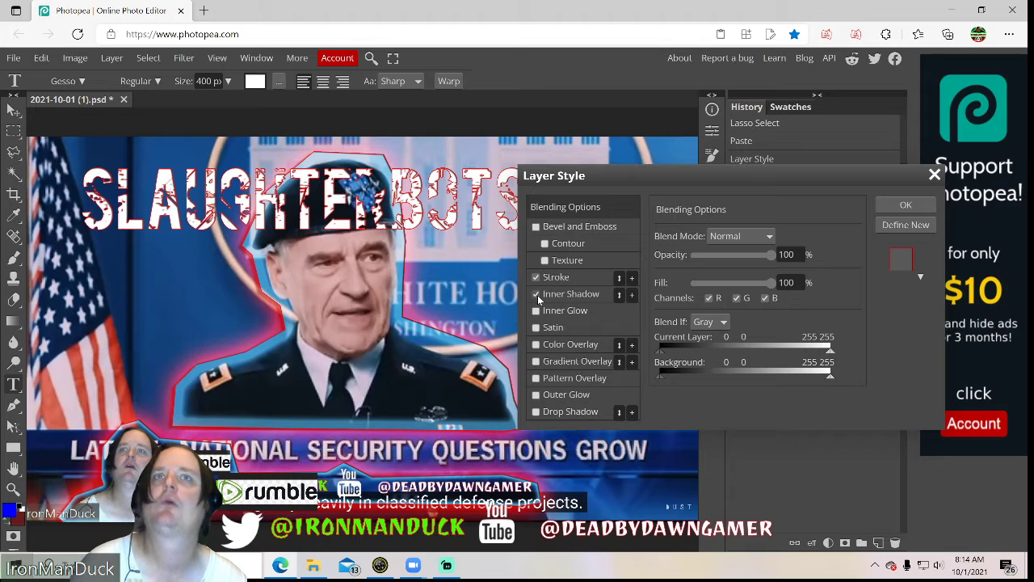
click(536, 311)
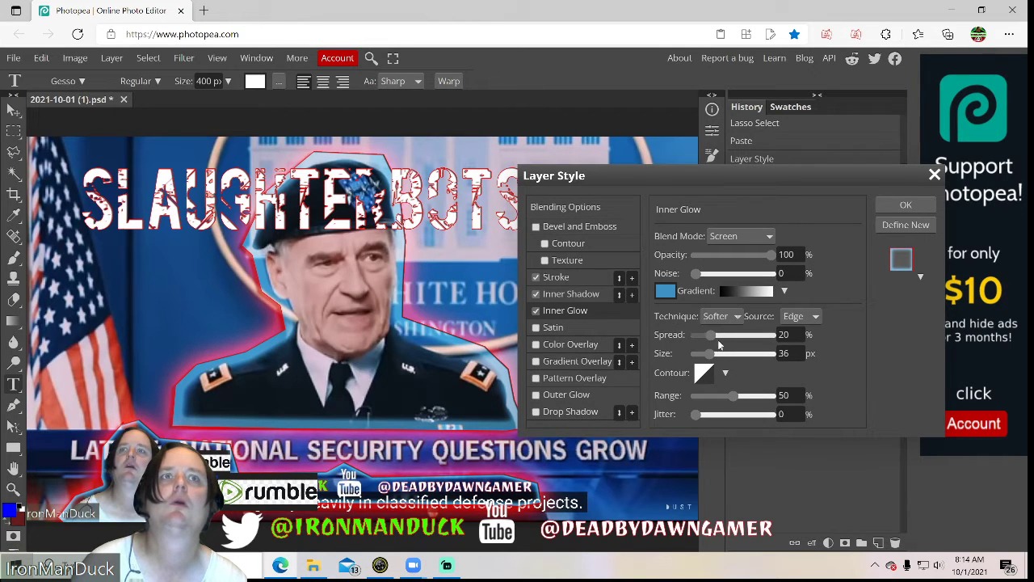
drag(708, 337, 768, 337)
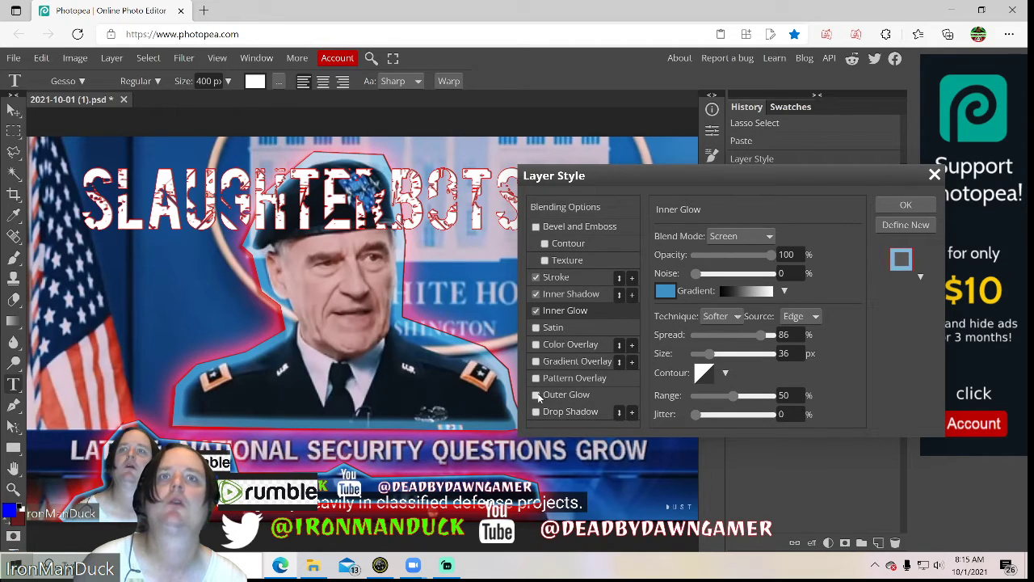
- Add a drop shadow and an outer glow coloured muted blue (497e9e) to the Slaughterbots text layer, and apply the layer style
click(536, 395)
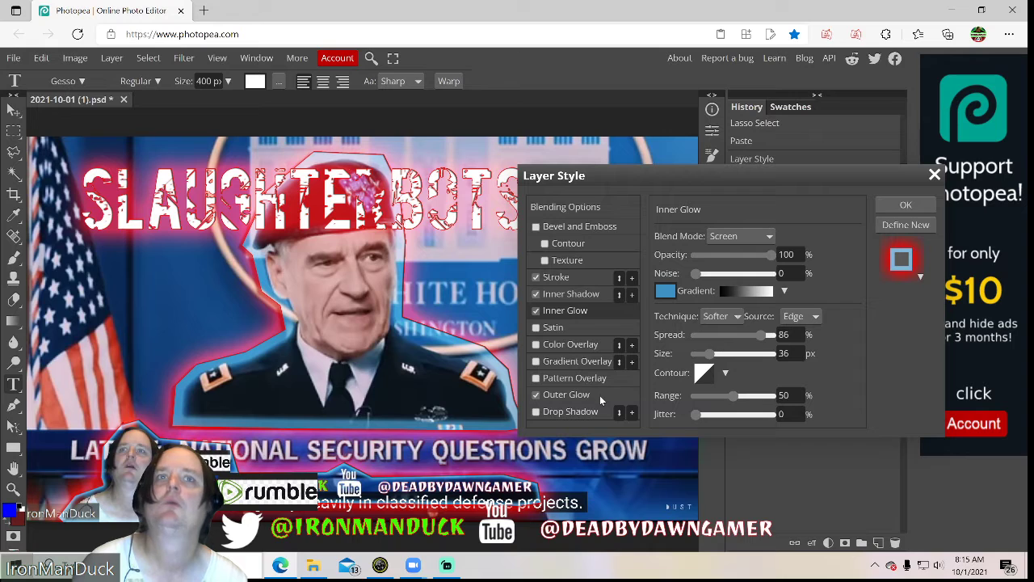
click(537, 412)
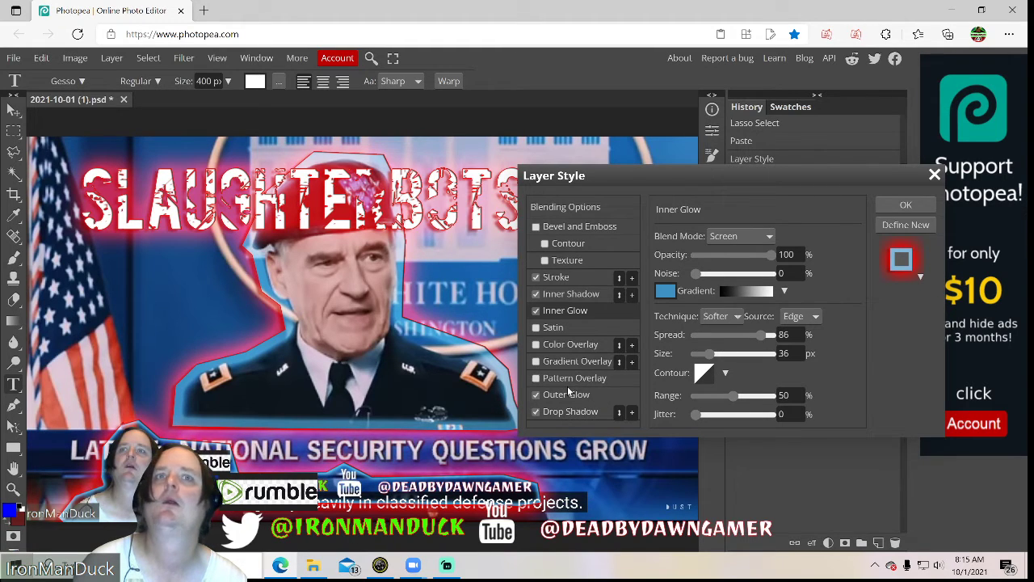
click(568, 396)
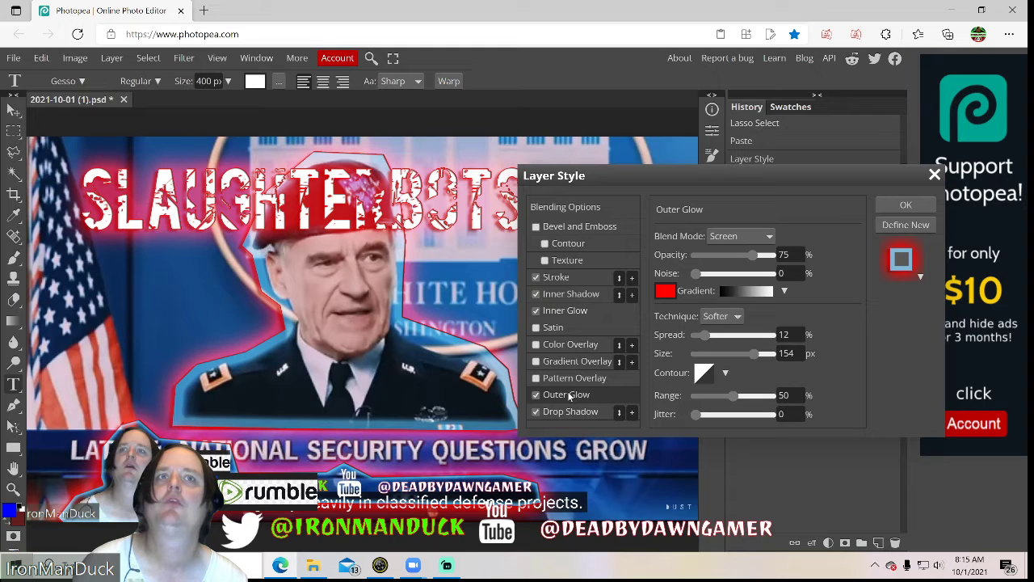
click(664, 292)
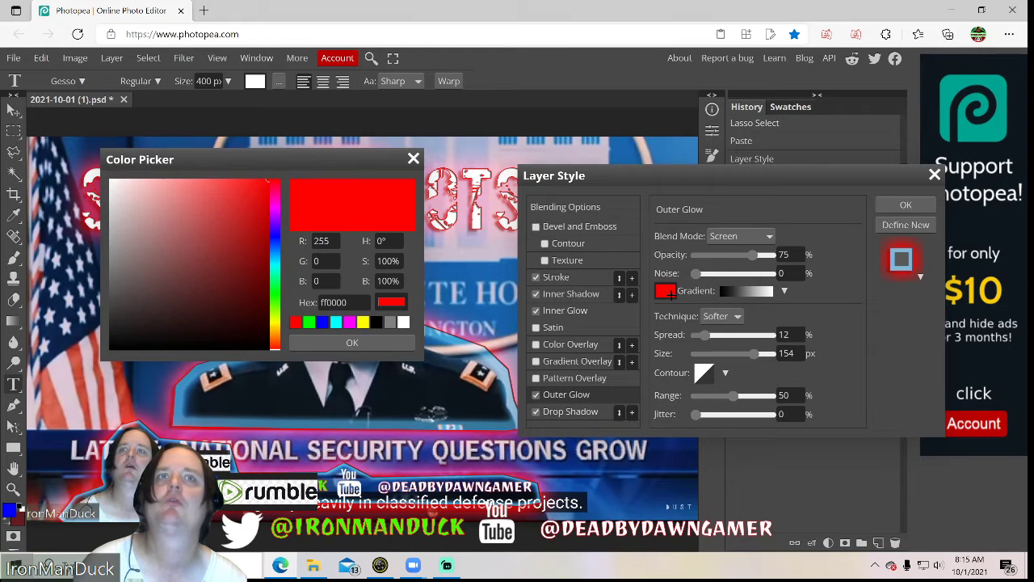
click(335, 322)
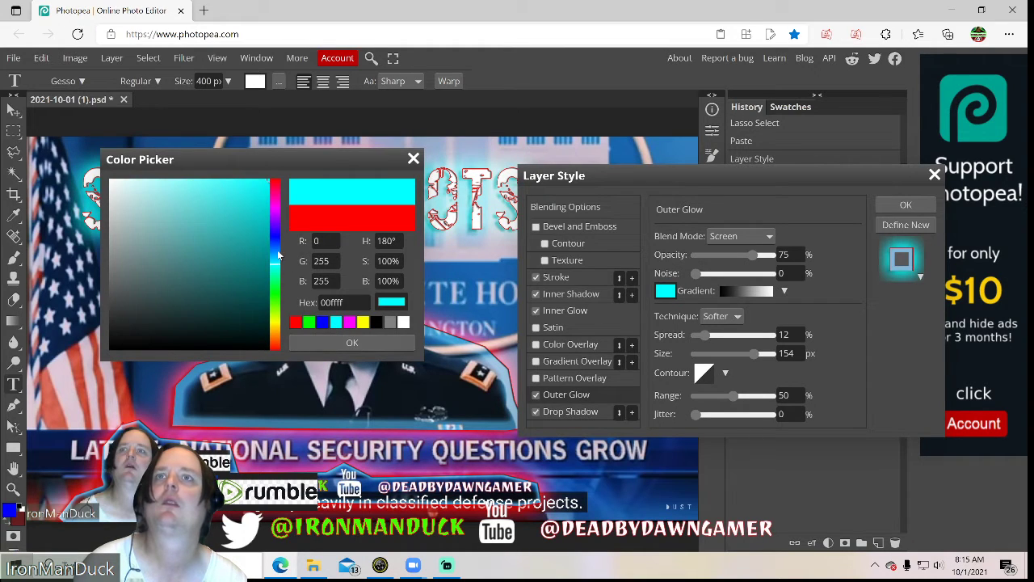
drag(214, 256, 276, 240)
click(252, 259)
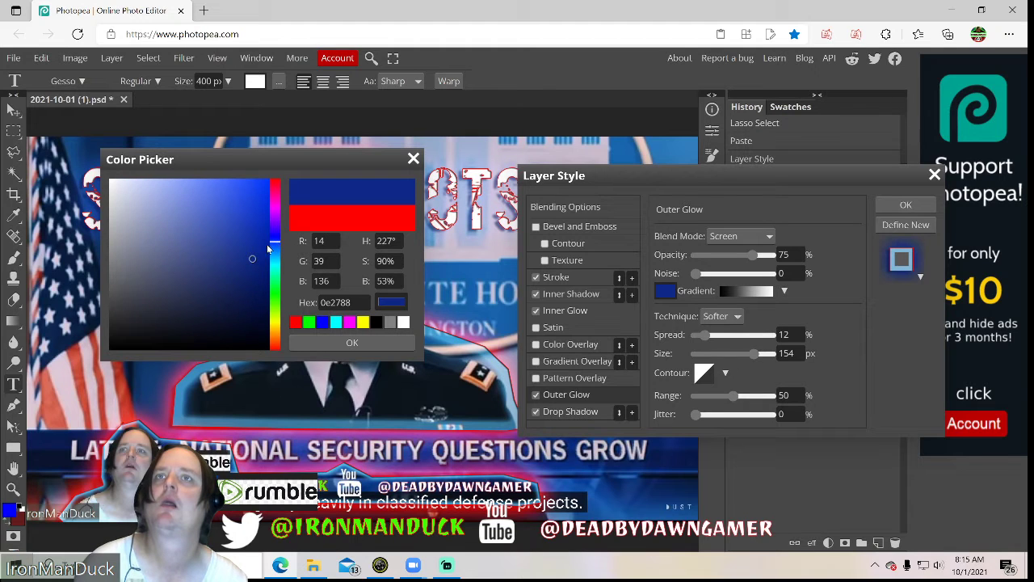
click(276, 253)
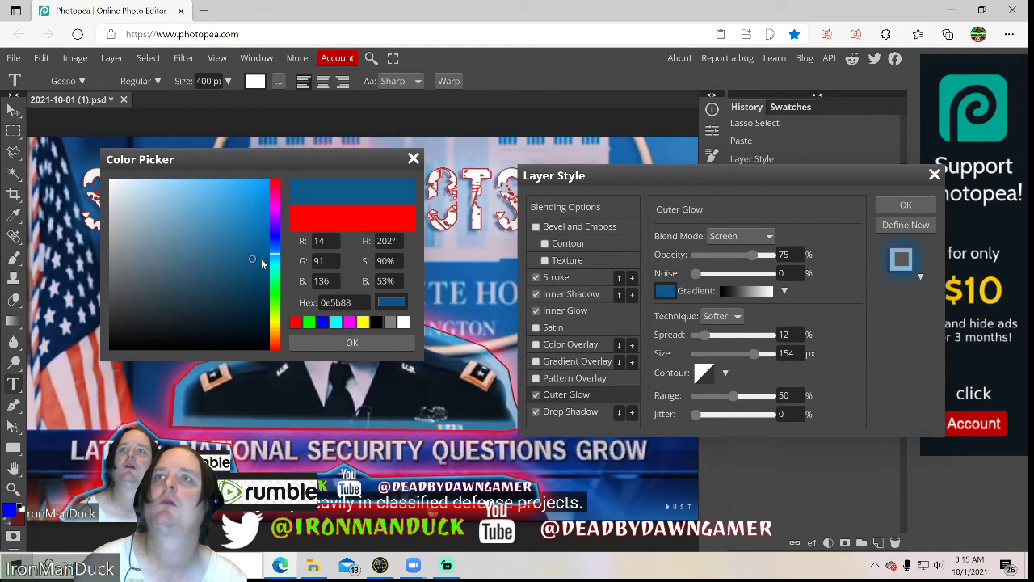
click(215, 259)
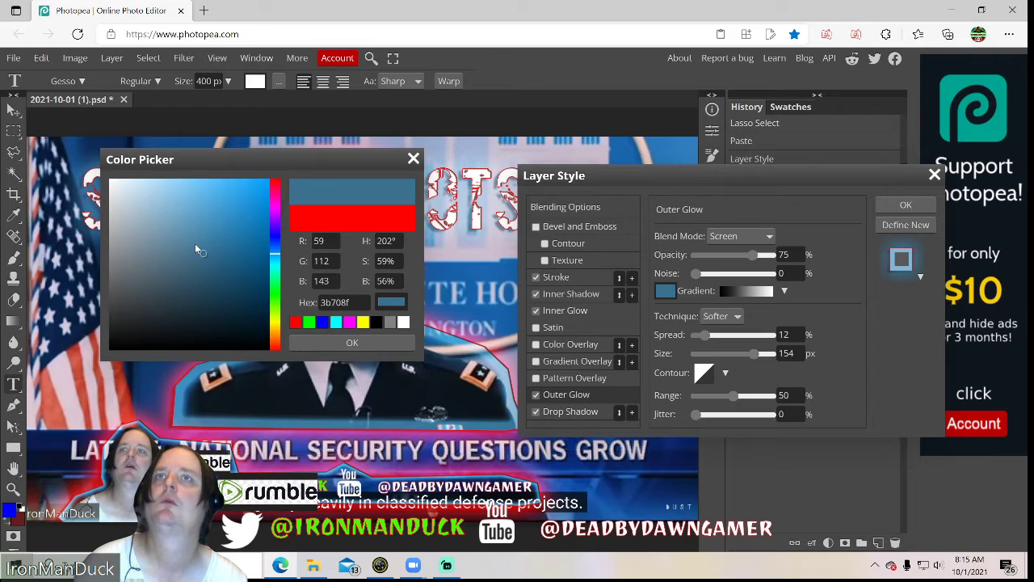
click(194, 244)
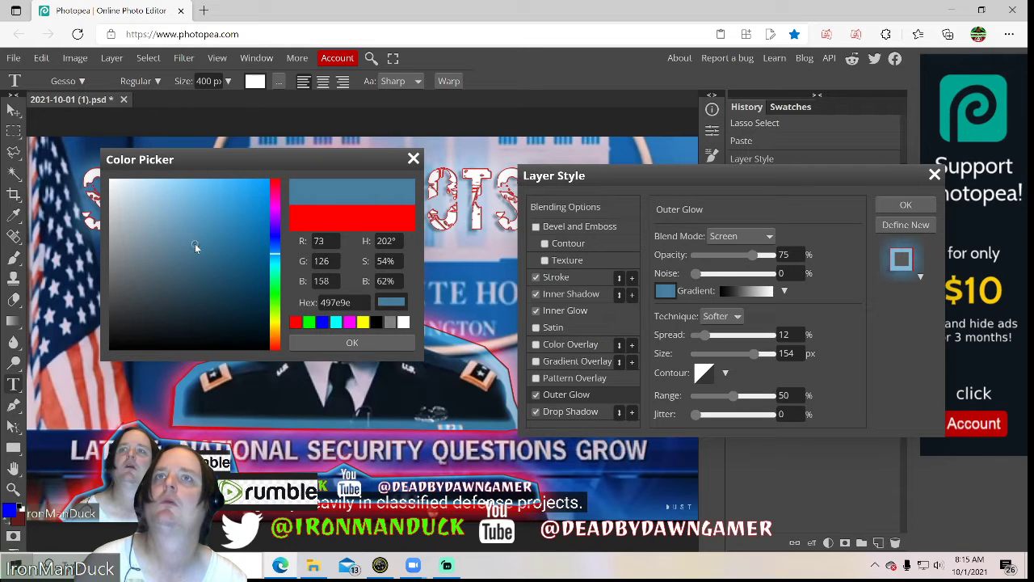
click(329, 342)
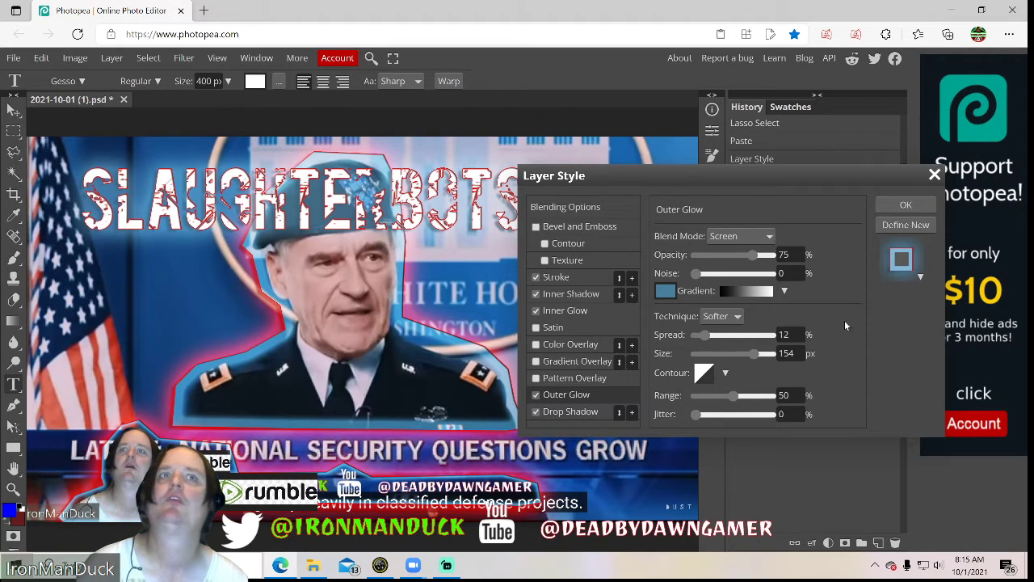
click(903, 205)
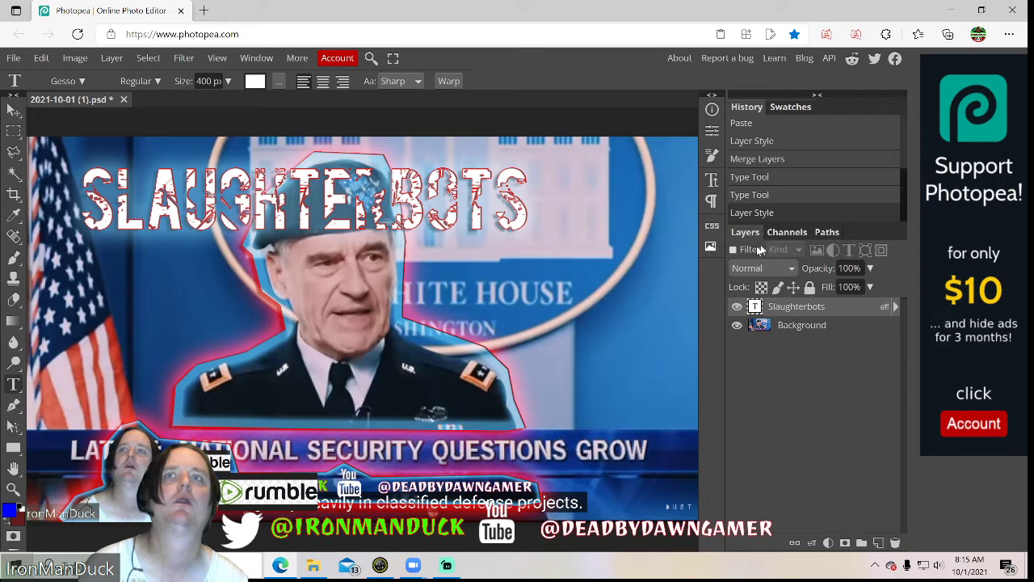
- Recolour all the Slaughterbots title text black (000000) and commit the text edit
double_click(775, 307)
click(753, 307)
double_click(754, 307)
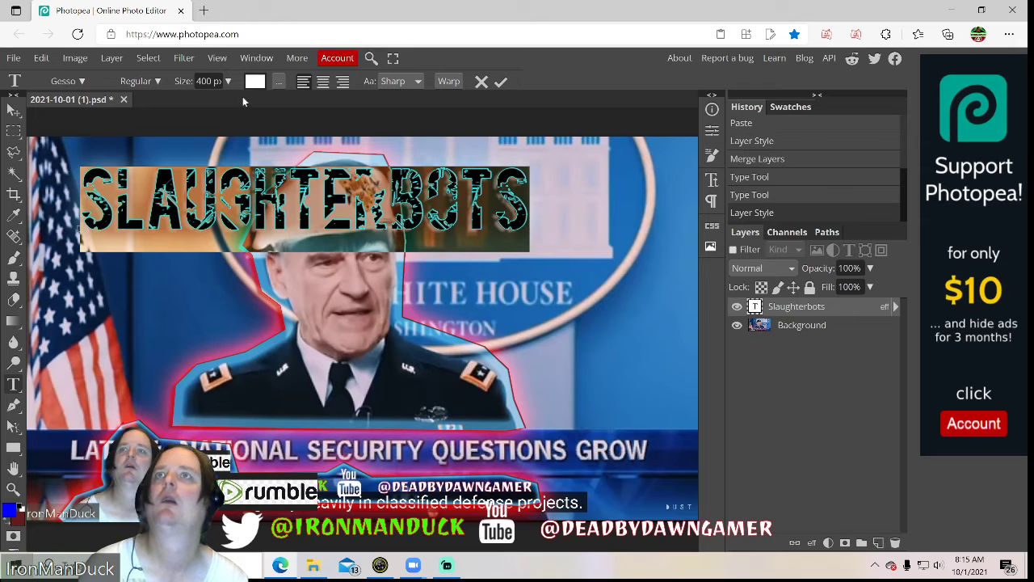
click(248, 86)
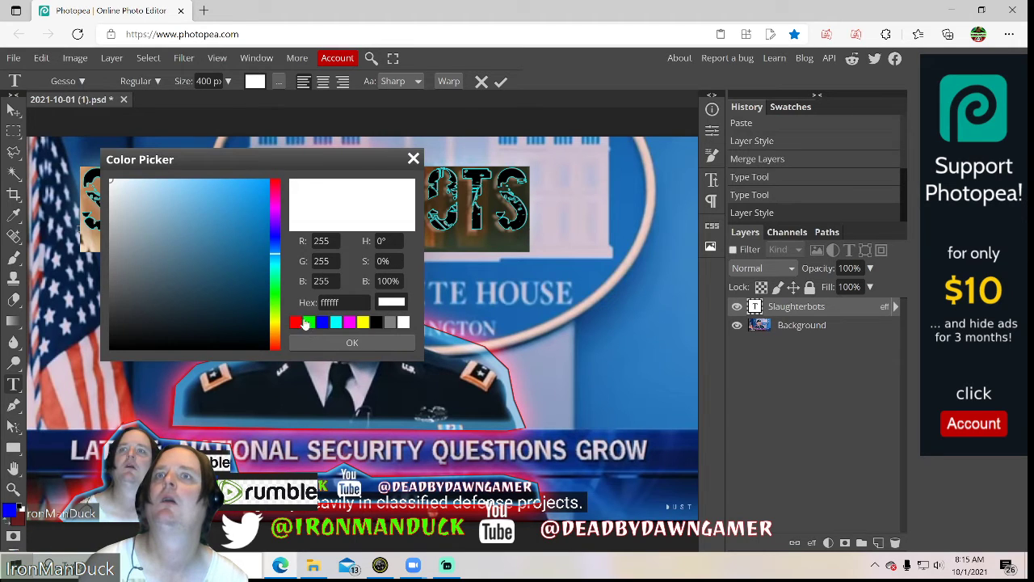
click(374, 324)
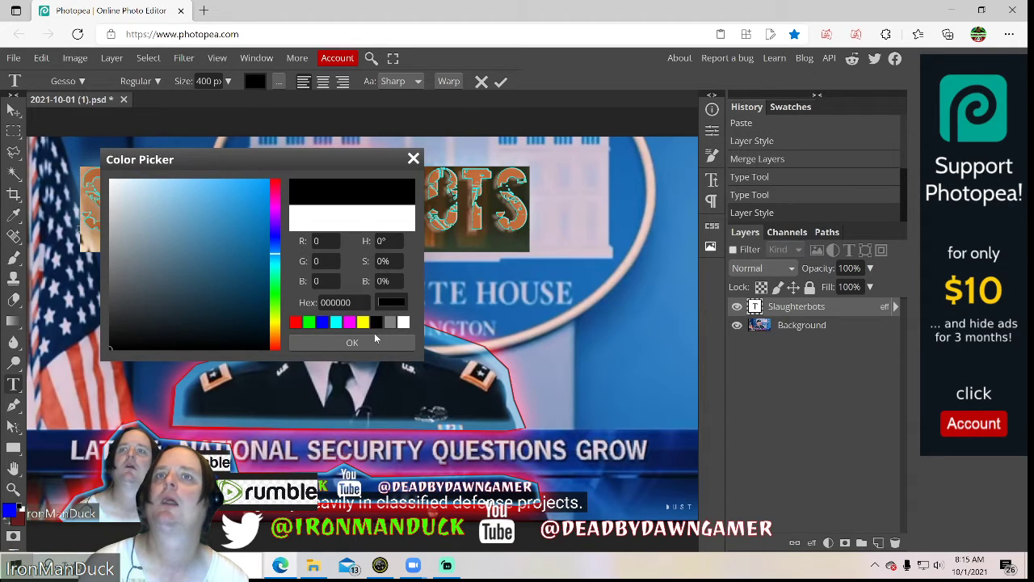
click(370, 342)
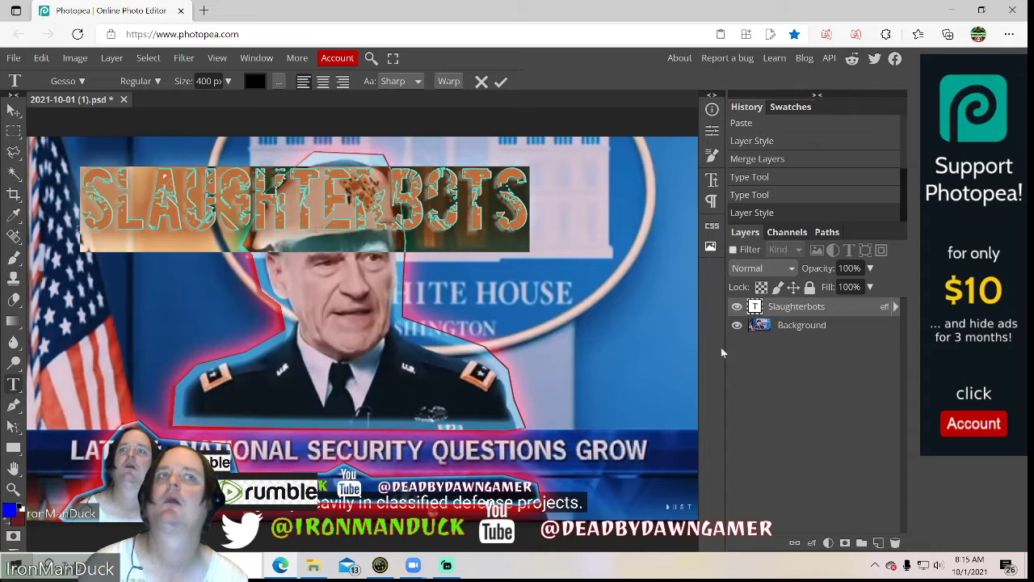
click(766, 311)
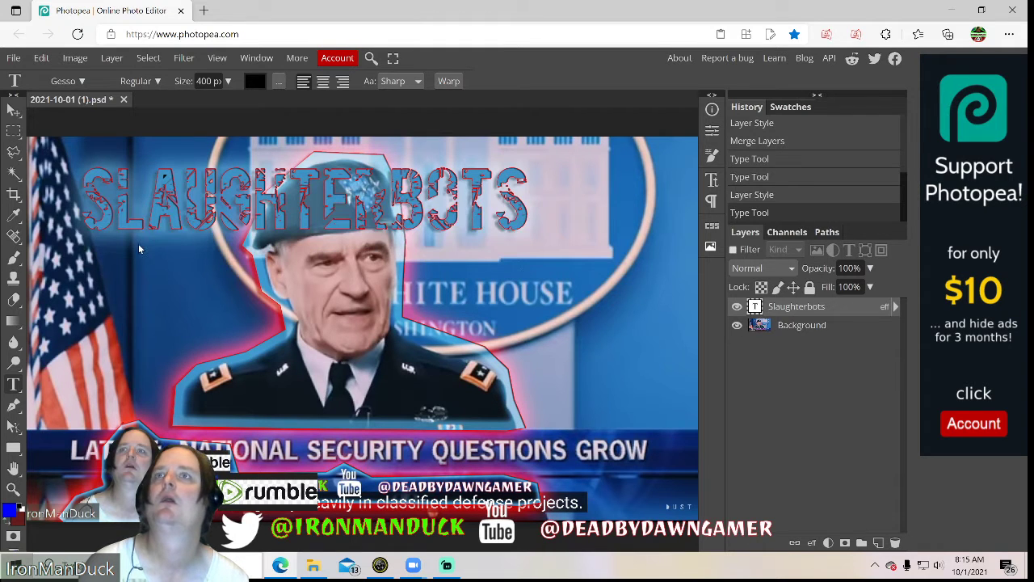
- Open the blending options of the Slaughterbots text layer
double_click(776, 310)
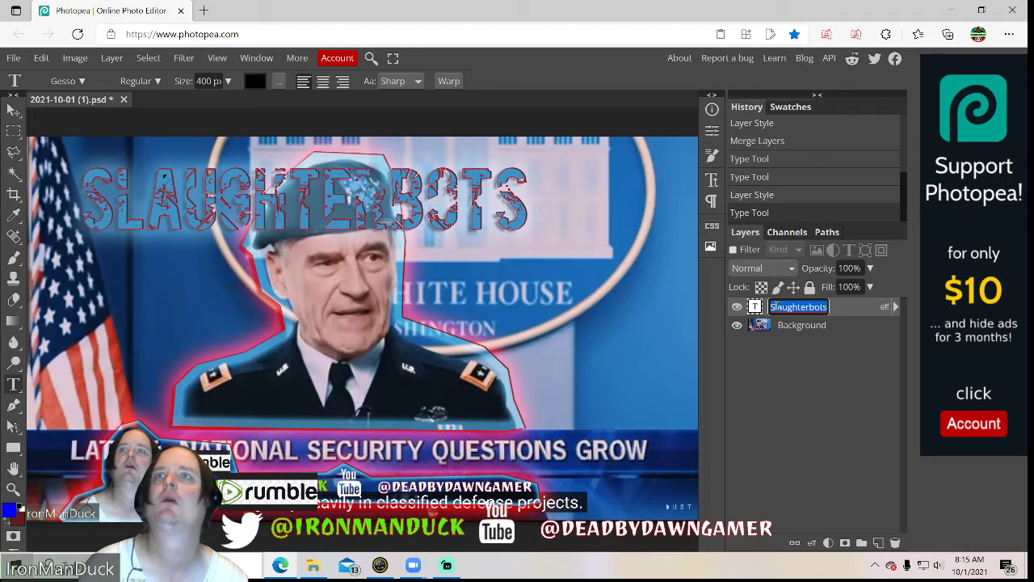
click(752, 311)
double_click(753, 309)
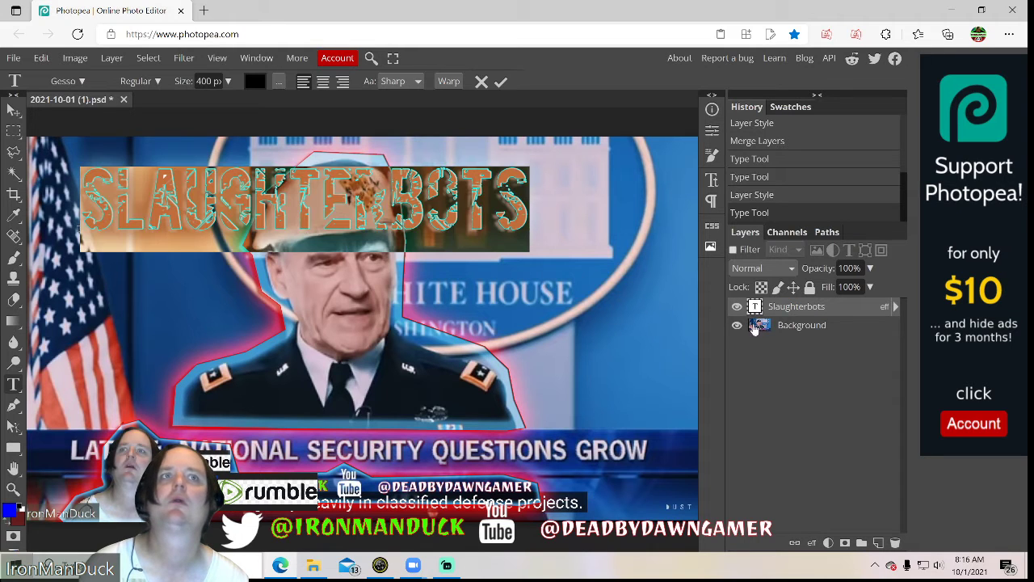
right_click(758, 312)
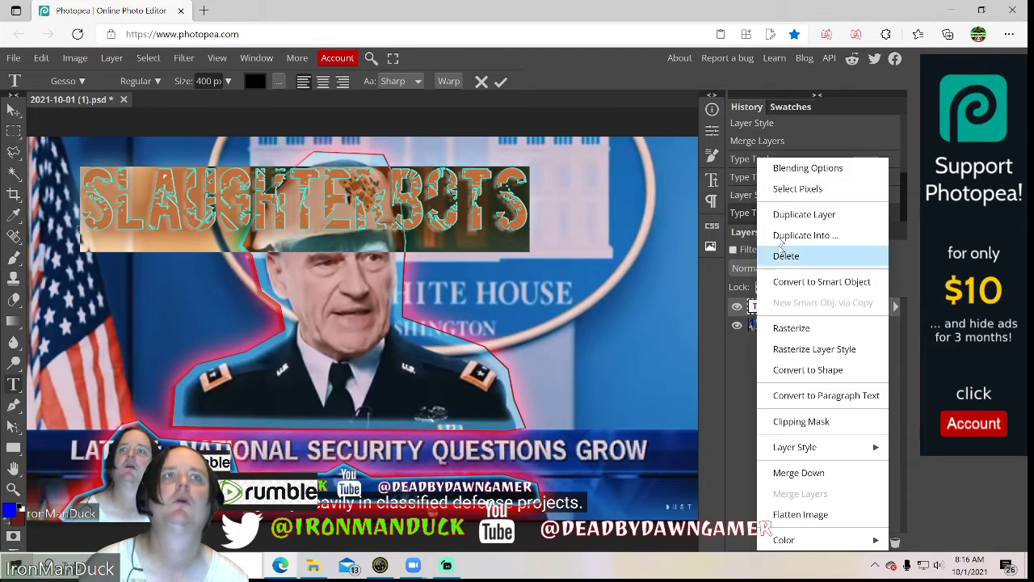
click(793, 168)
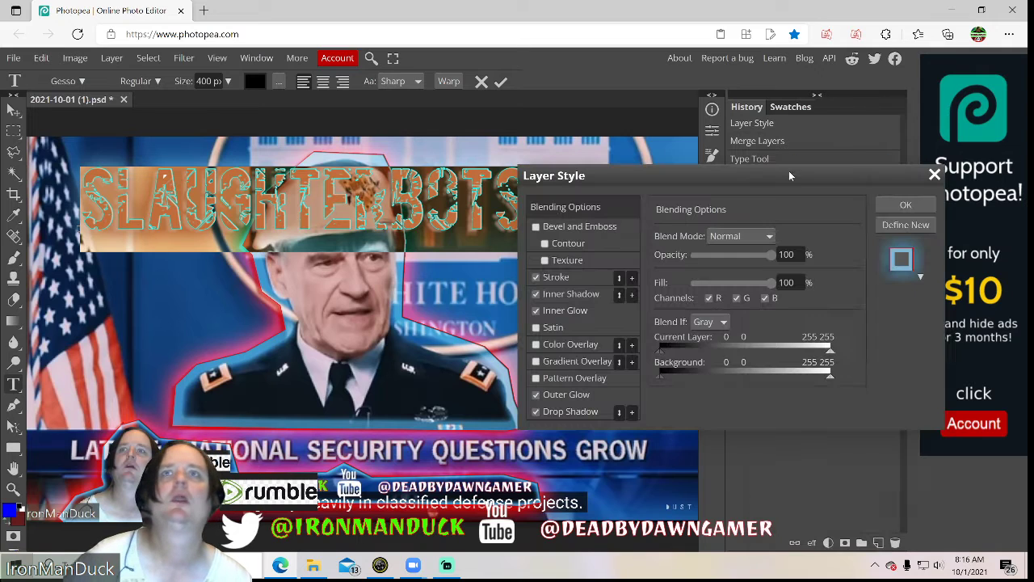
- Switch the title's inner shadow and inner glow off and back on, one at a time, to compare their effects
click(536, 294)
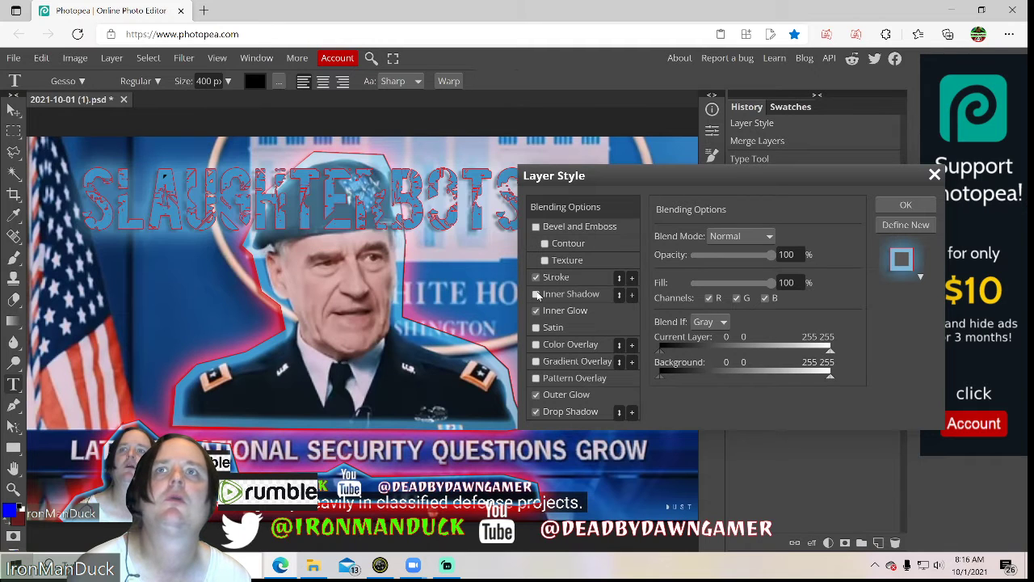
click(537, 294)
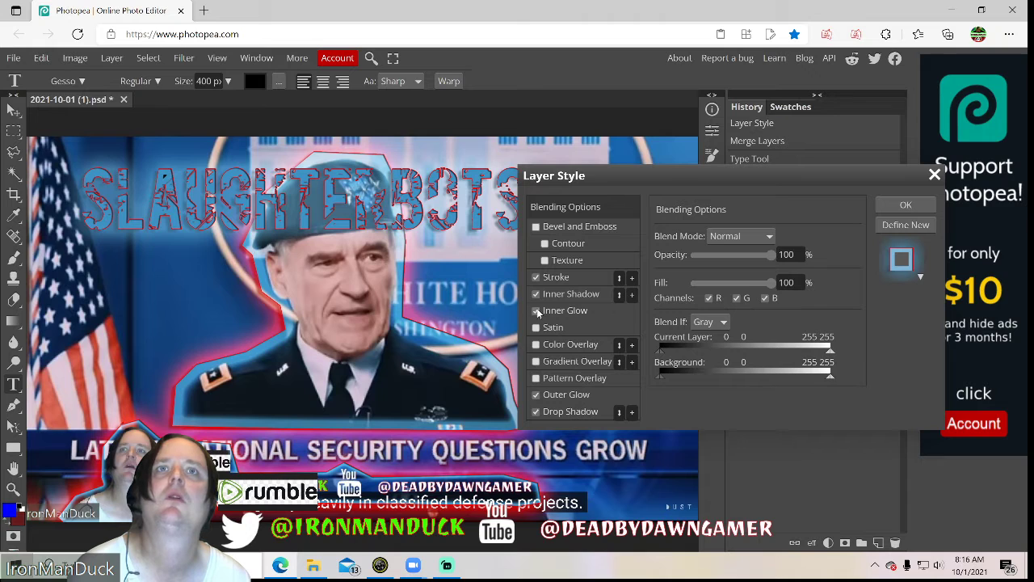
click(537, 311)
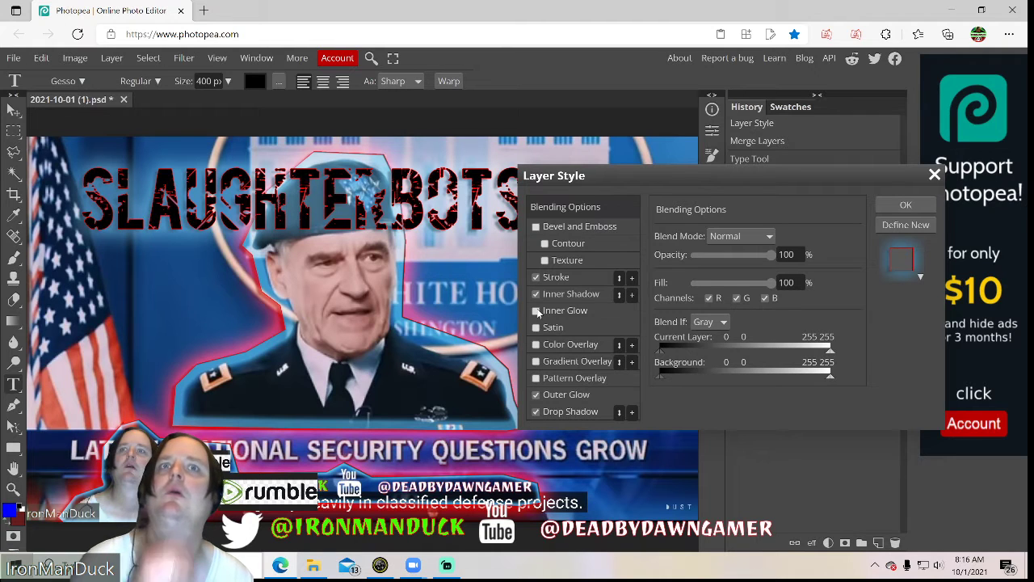
click(537, 311)
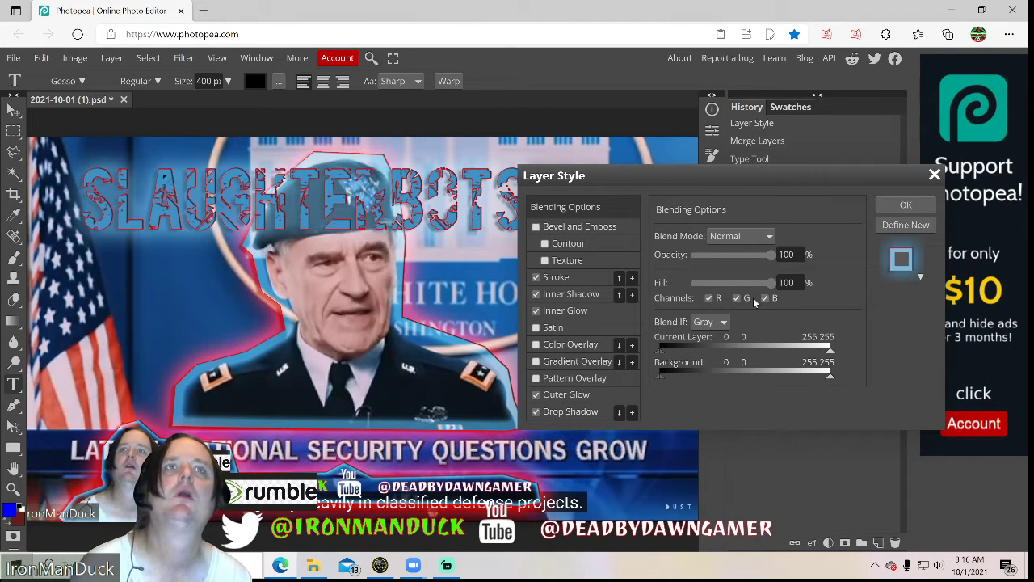
- Set the title's inner glow spread to 0% and recolour its stroke black (000000)
click(564, 314)
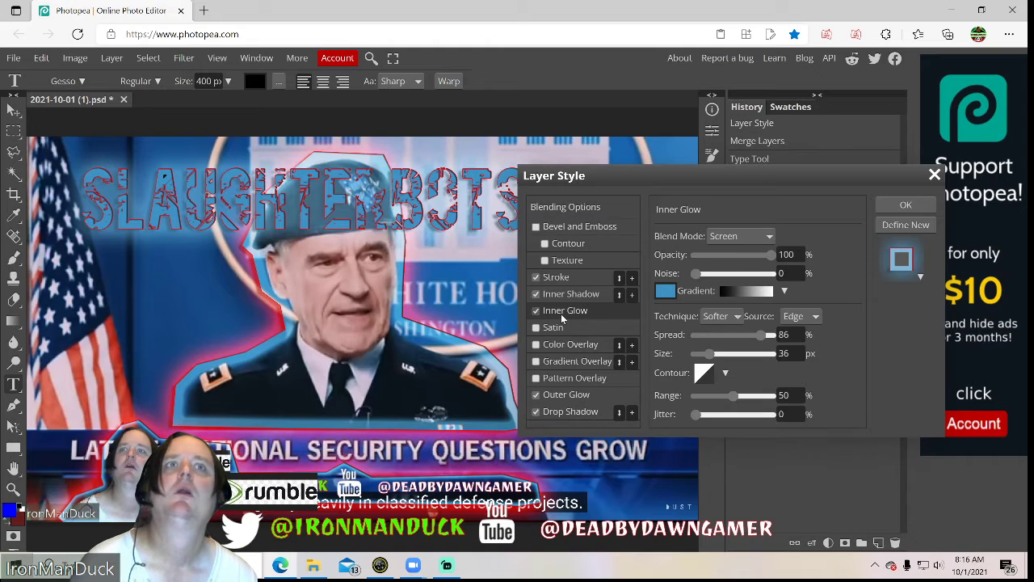
drag(739, 345, 697, 350)
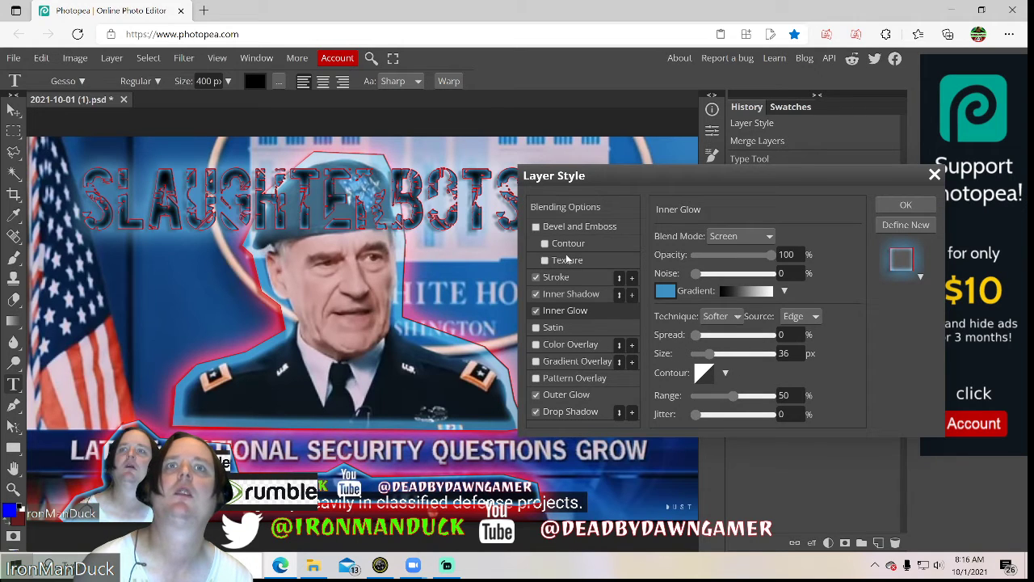
click(555, 277)
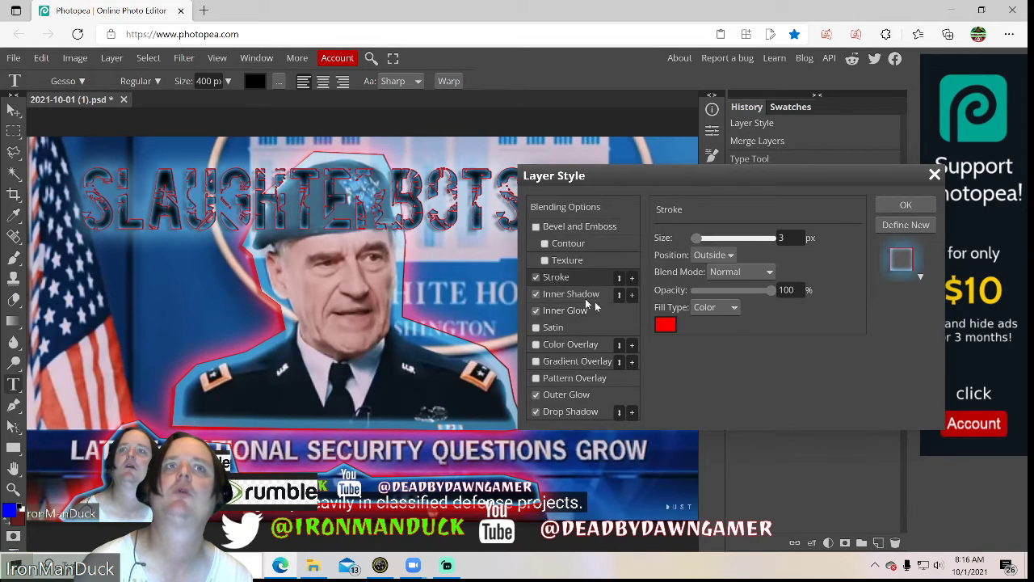
click(666, 325)
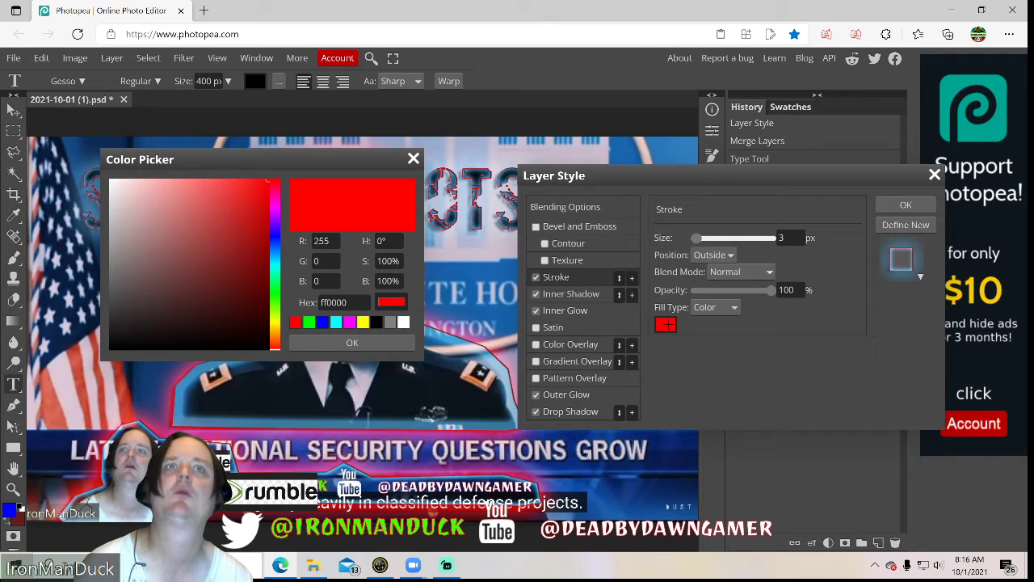
click(377, 322)
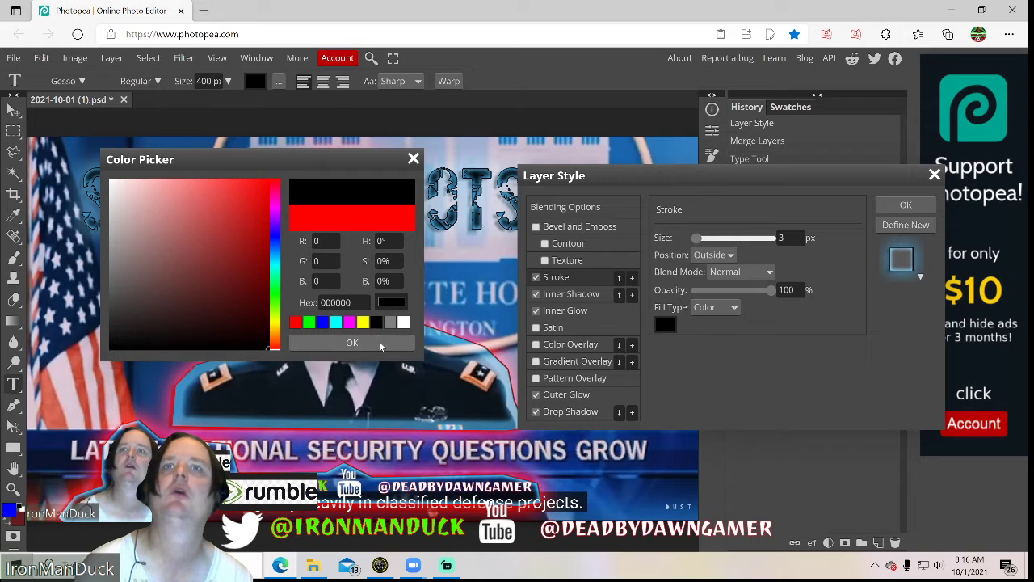
click(352, 342)
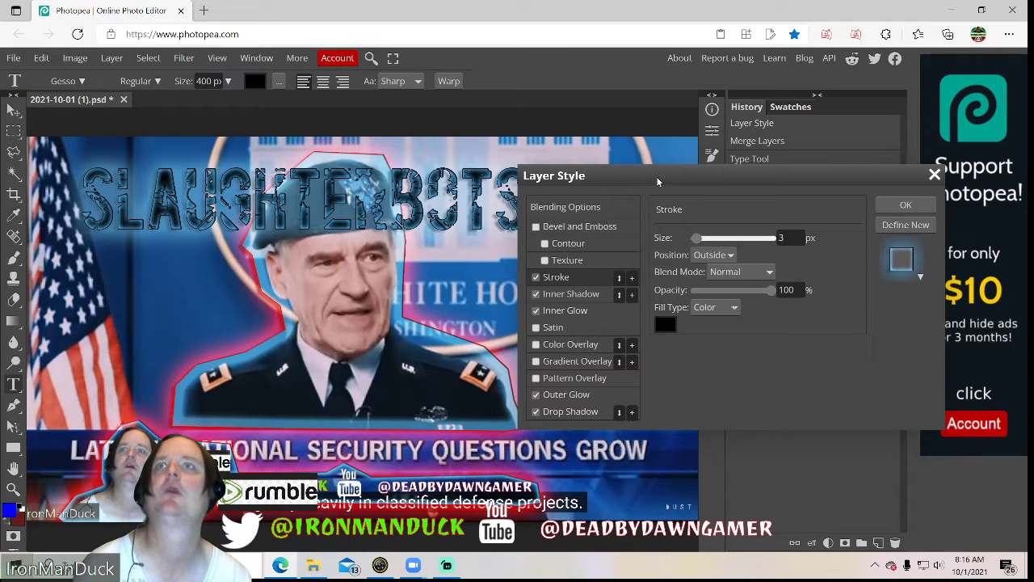
- Recolour the title's outer glow red (ff0000) and set the glow size to 28 px
click(564, 393)
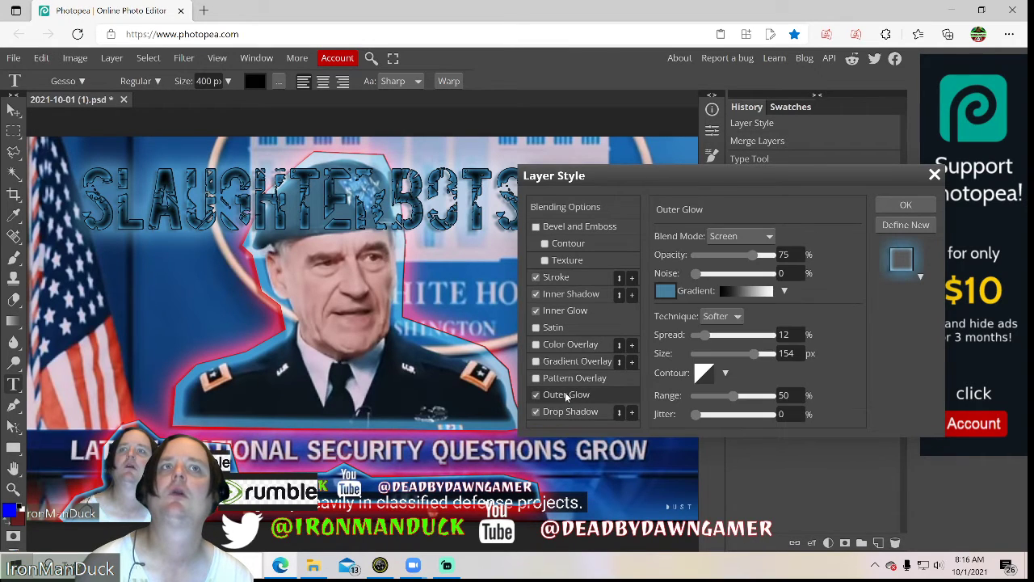
click(666, 291)
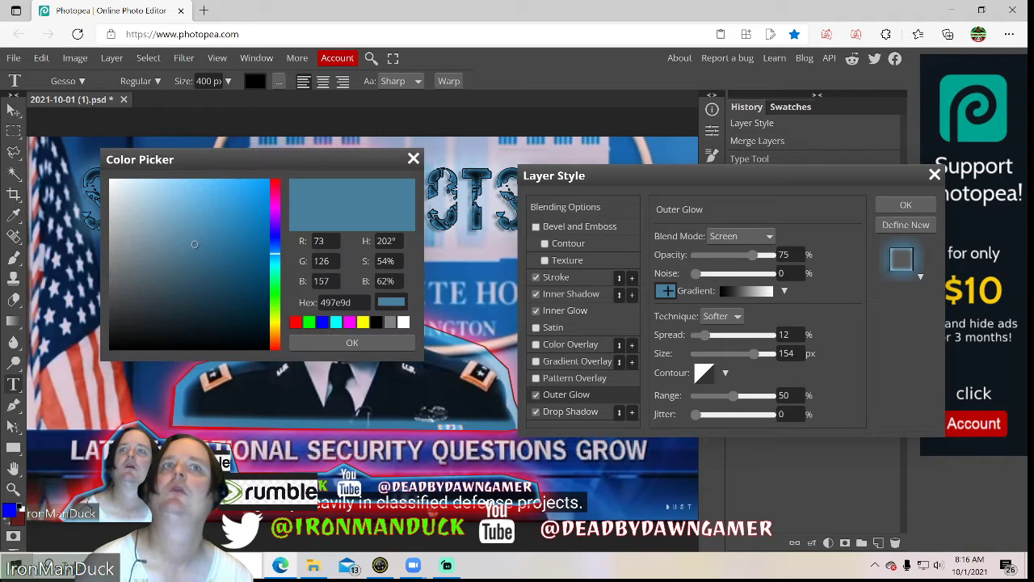
click(295, 321)
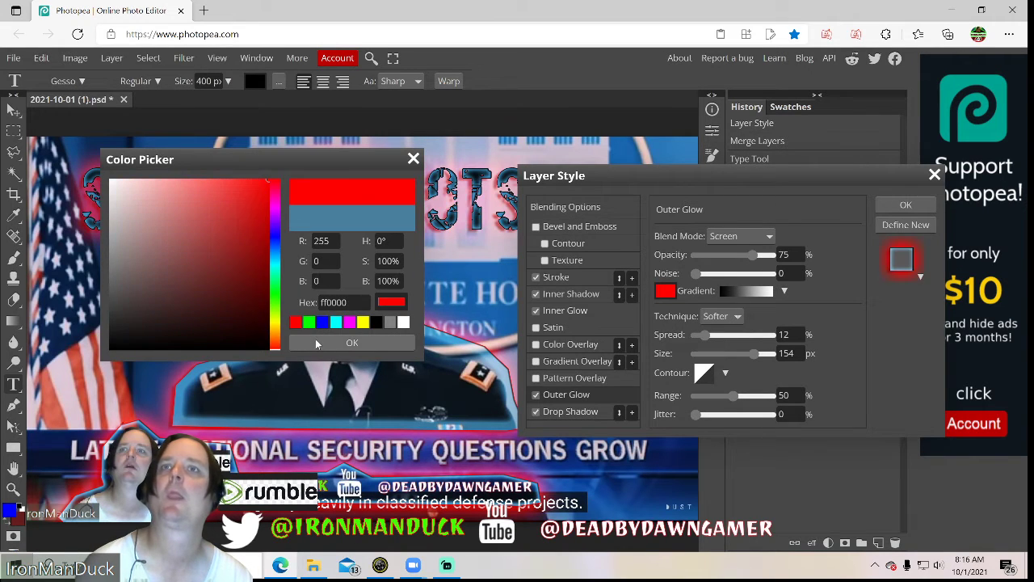
click(348, 343)
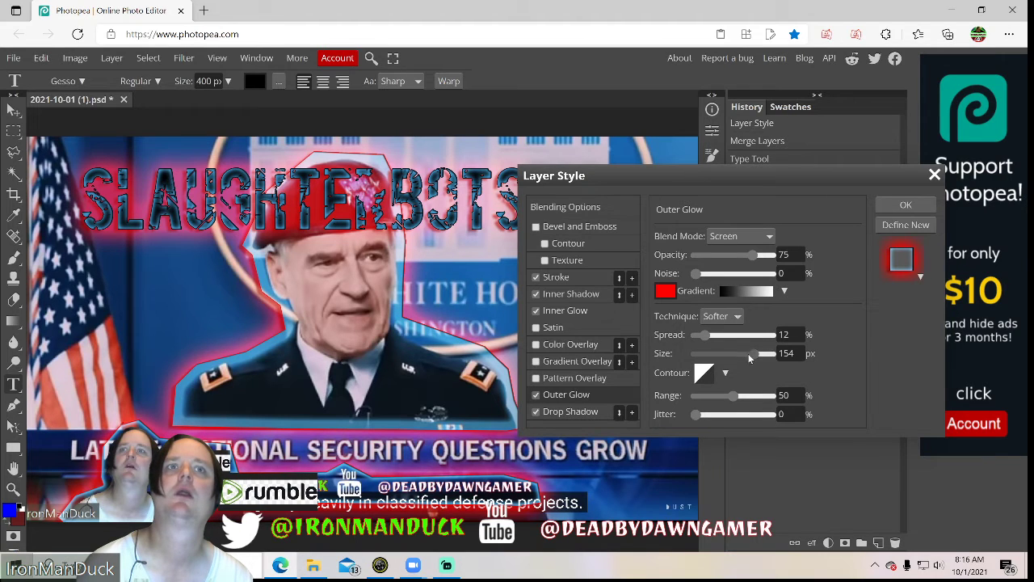
drag(723, 364, 707, 363)
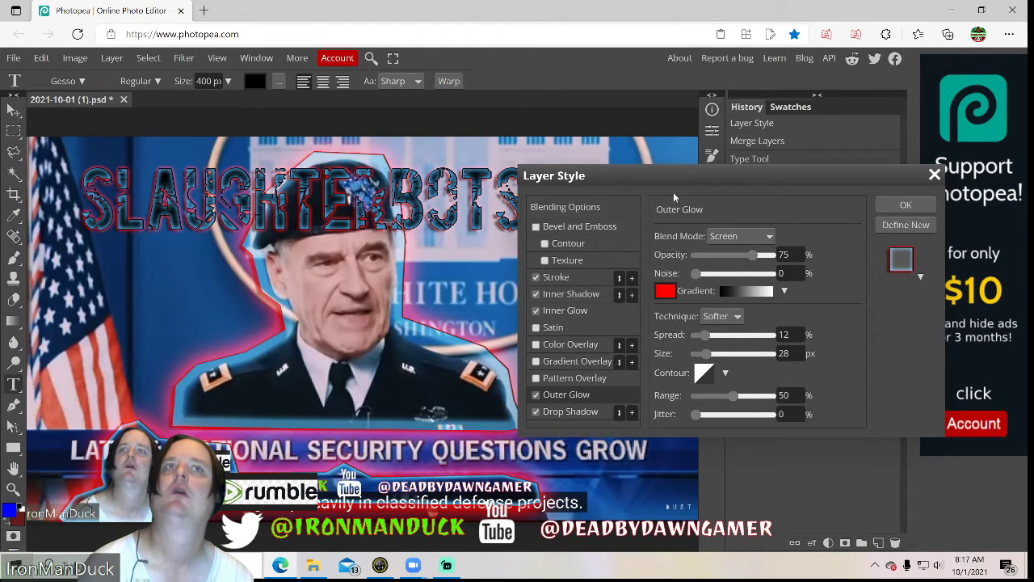
- Apply the layer style settings to the Slaughterbots title
drag(679, 180, 653, 256)
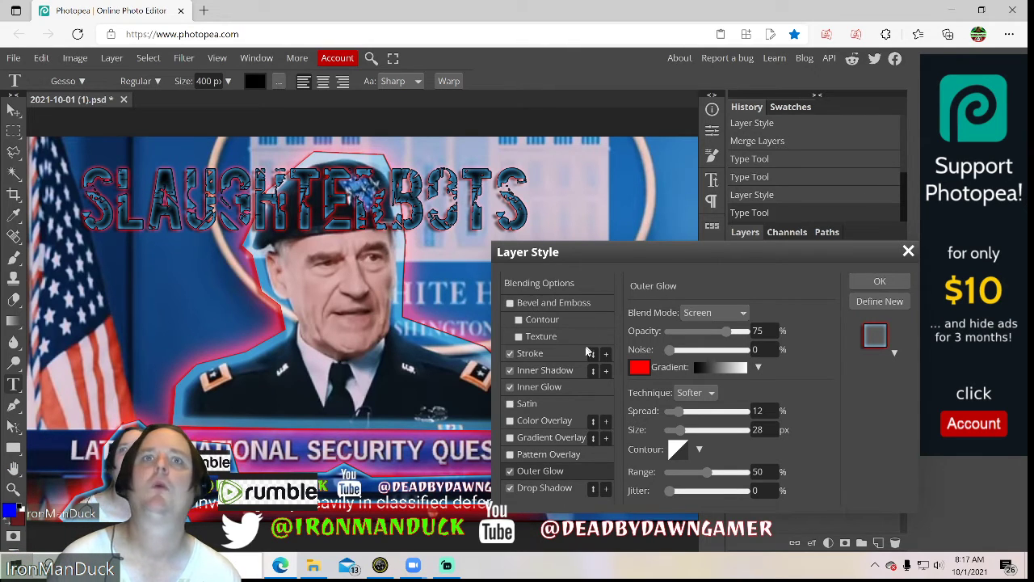
click(880, 282)
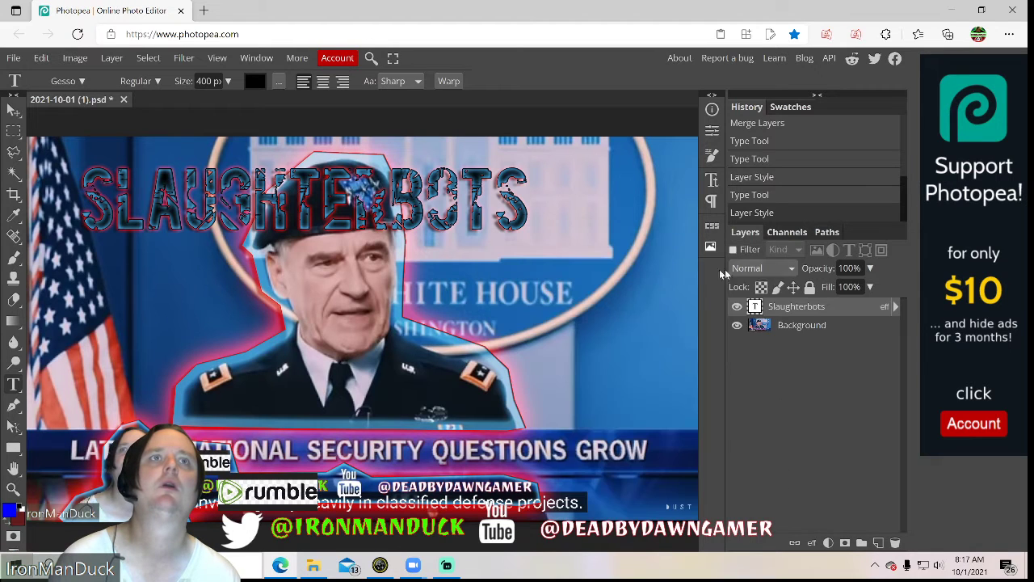
- Recolour the Slaughterbots title text white (ffffff)
double_click(769, 310)
click(749, 309)
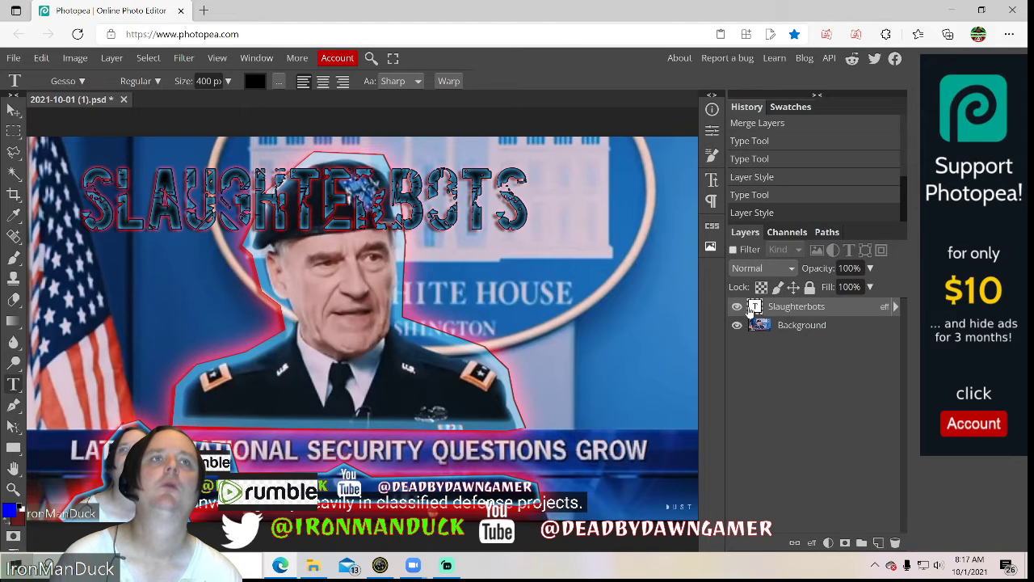
double_click(752, 307)
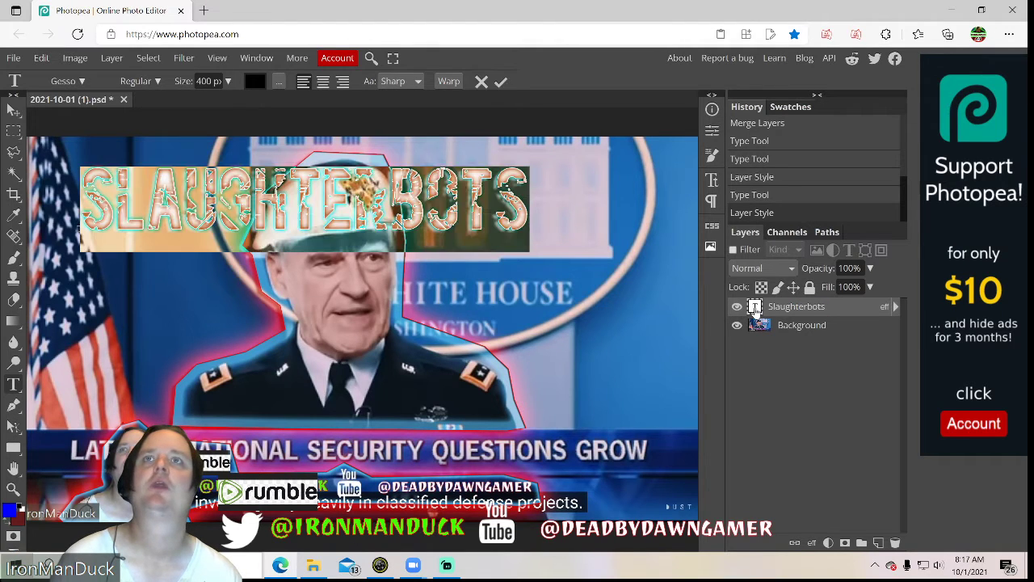
click(254, 82)
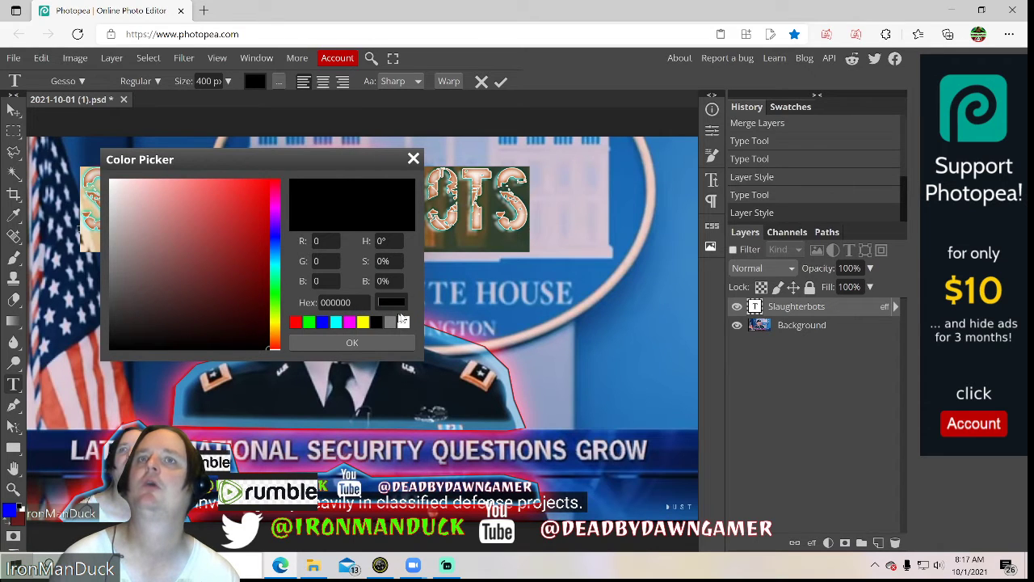
click(403, 323)
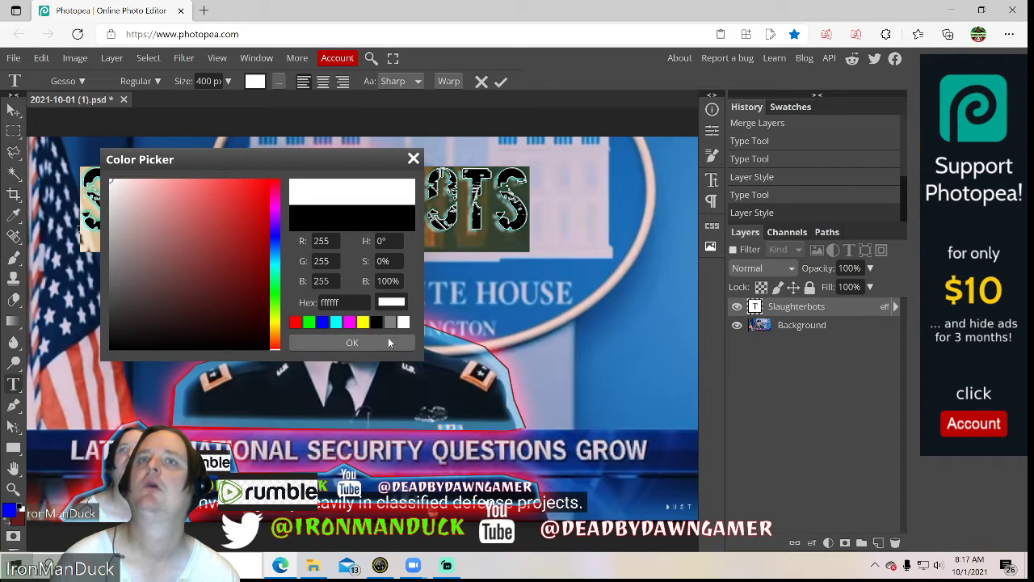
click(388, 343)
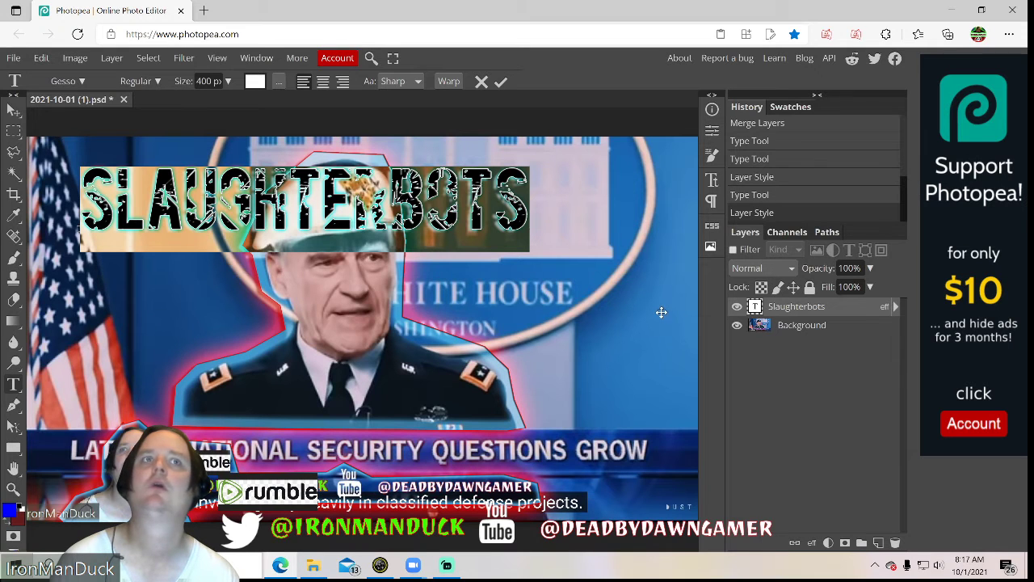
click(775, 310)
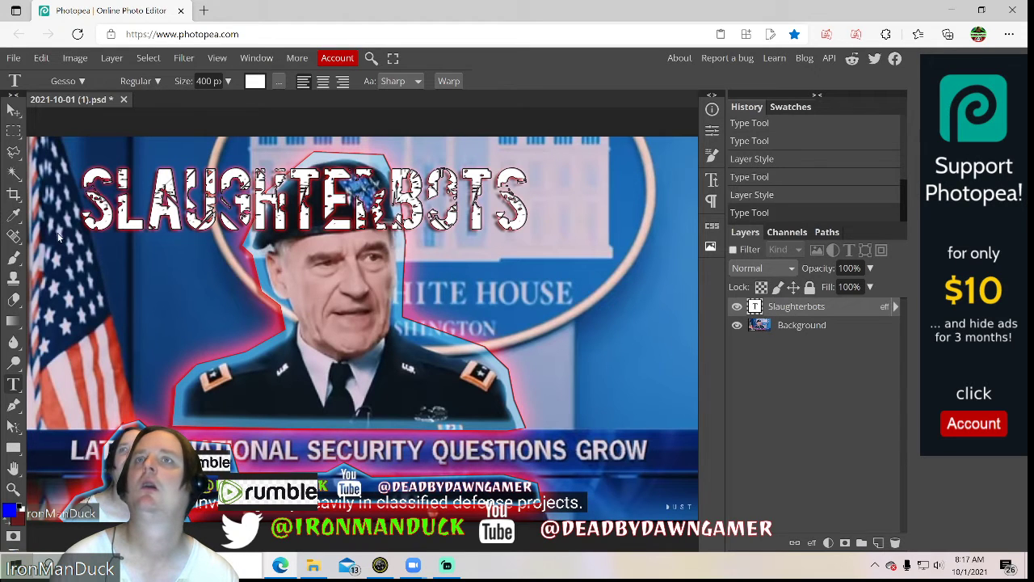
mouse_move(92, 246)
mouse_down()
mouse_move(95, 285)
mouse_move(98, 253)
mouse_up()
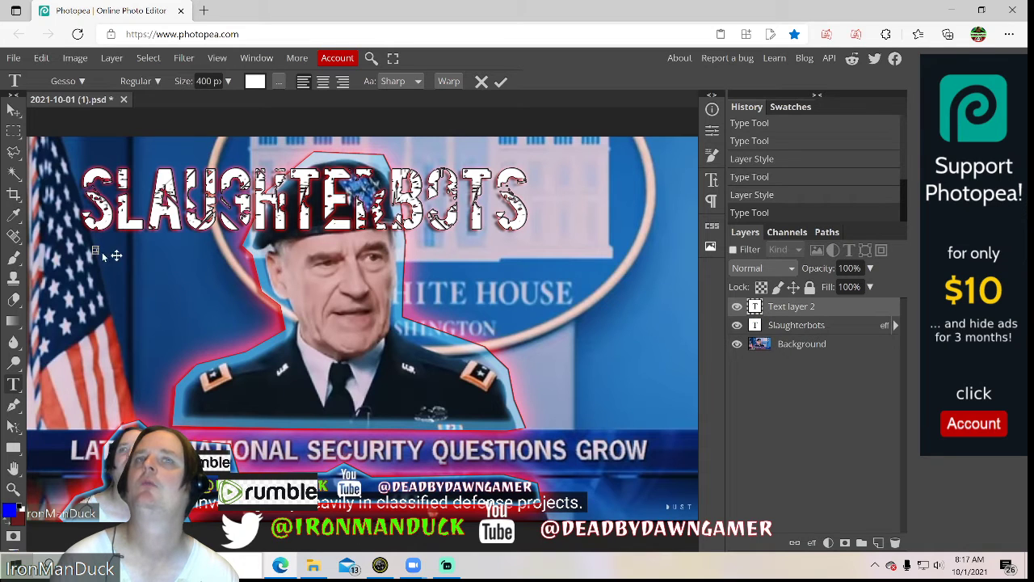
right_click(772, 315)
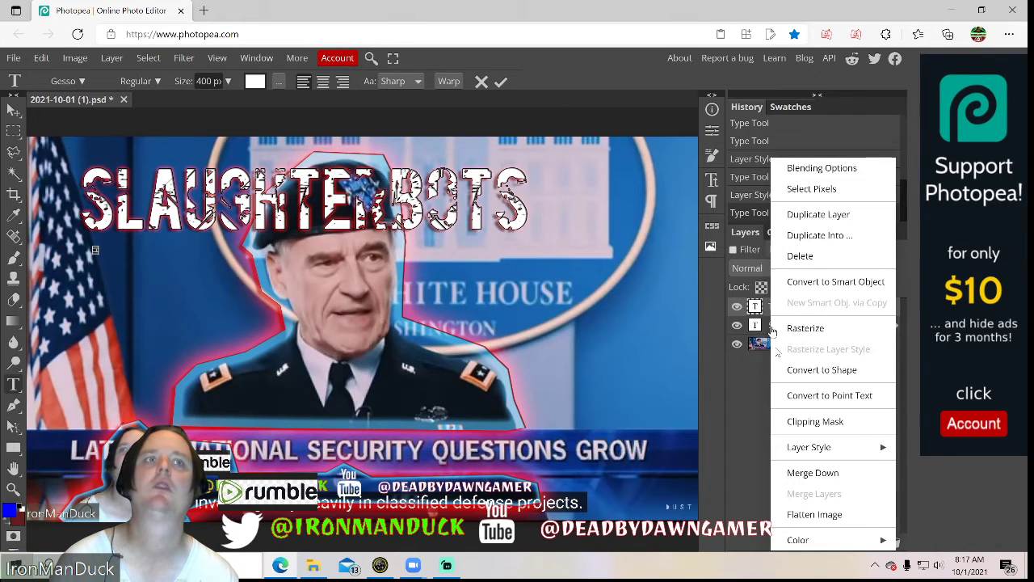
click(800, 256)
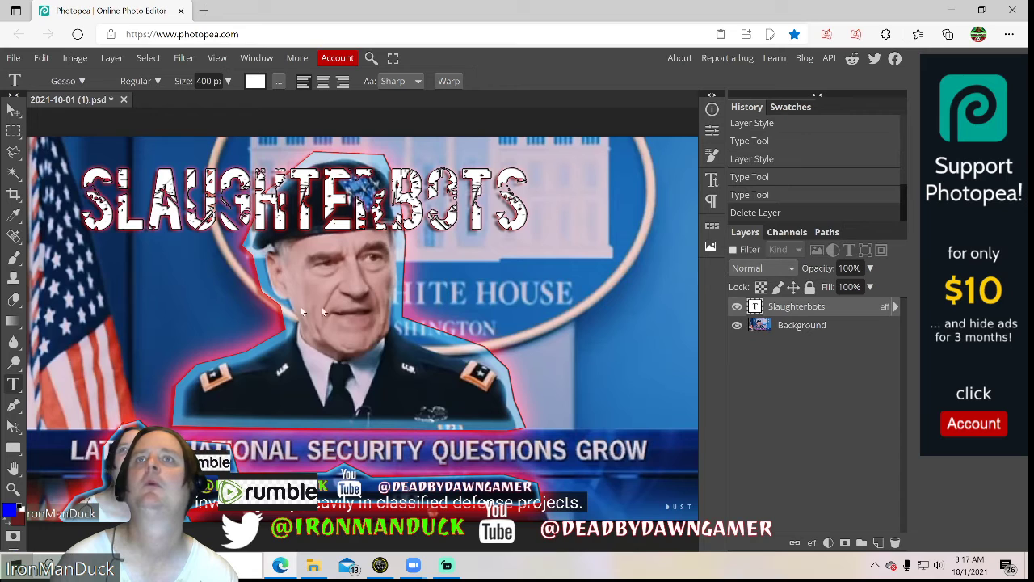
- Move the Slaughterbots title slightly up and to the left, closer to the image's upper edge
click(13, 109)
drag(184, 233, 184, 201)
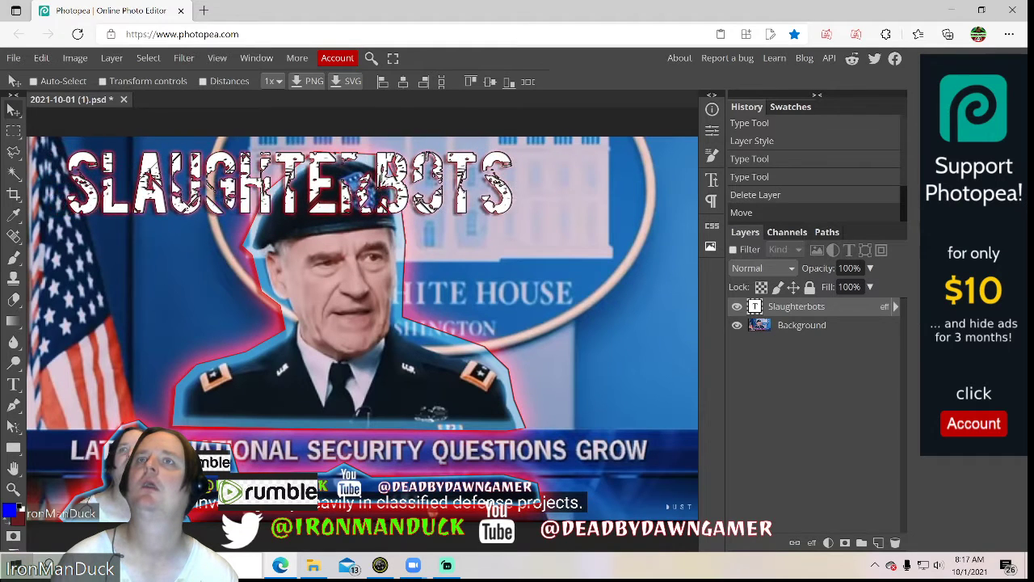
- Recolour the Slaughterbots title text grey (808080)
double_click(755, 307)
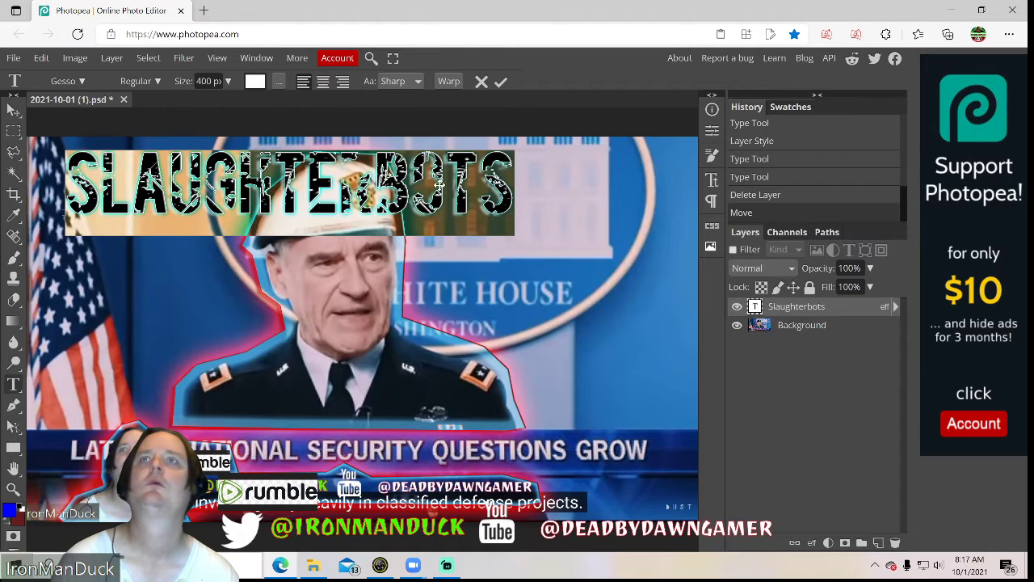
click(254, 81)
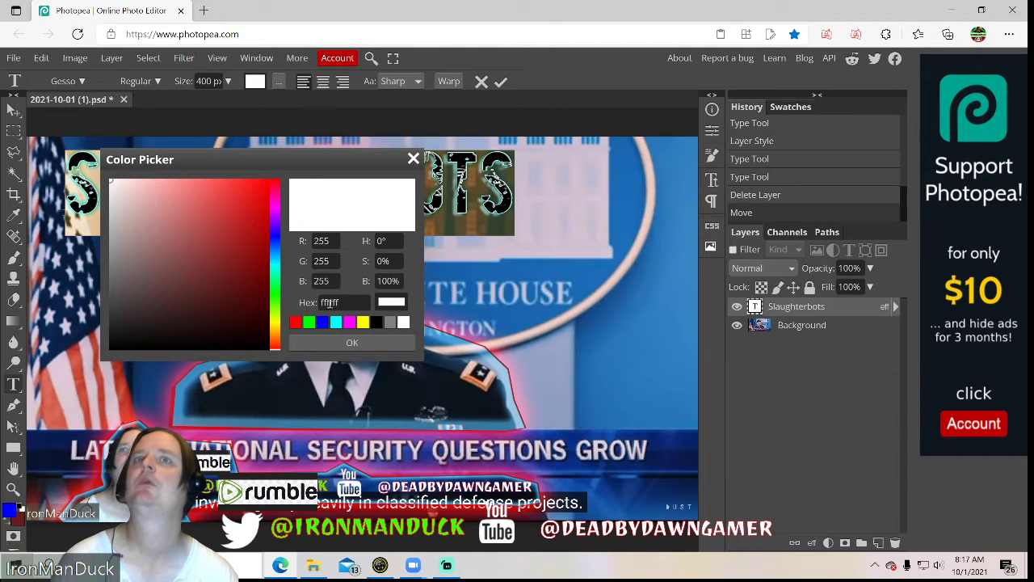
click(390, 326)
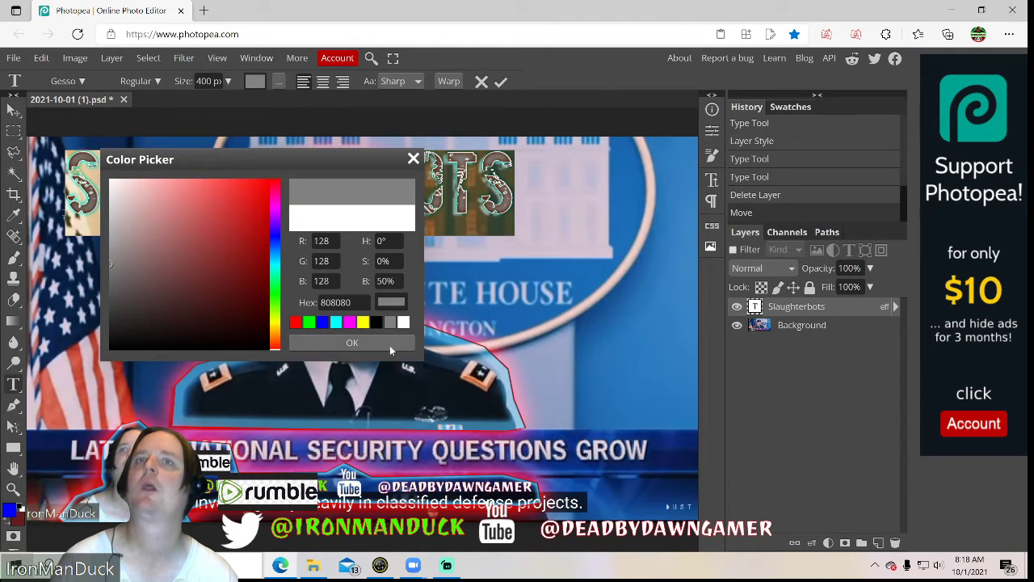
click(389, 345)
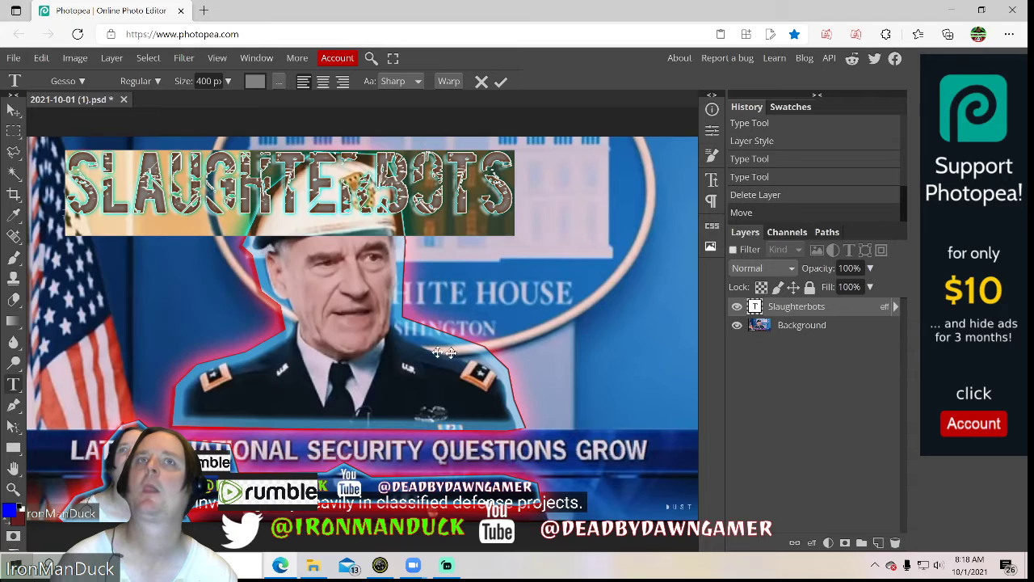
click(794, 325)
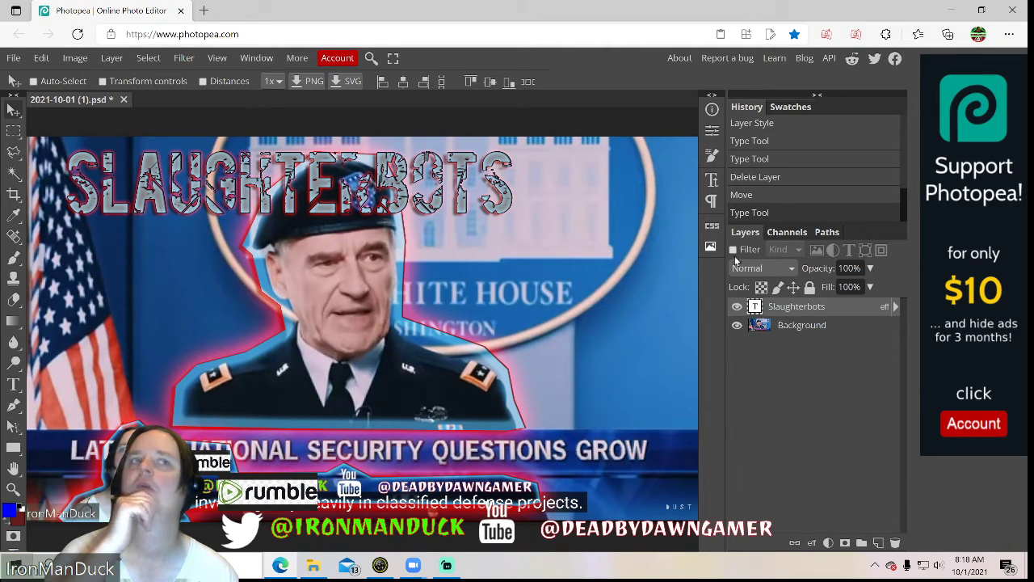
- Change the Slaughterbots title's font to HVD Peace
double_click(756, 307)
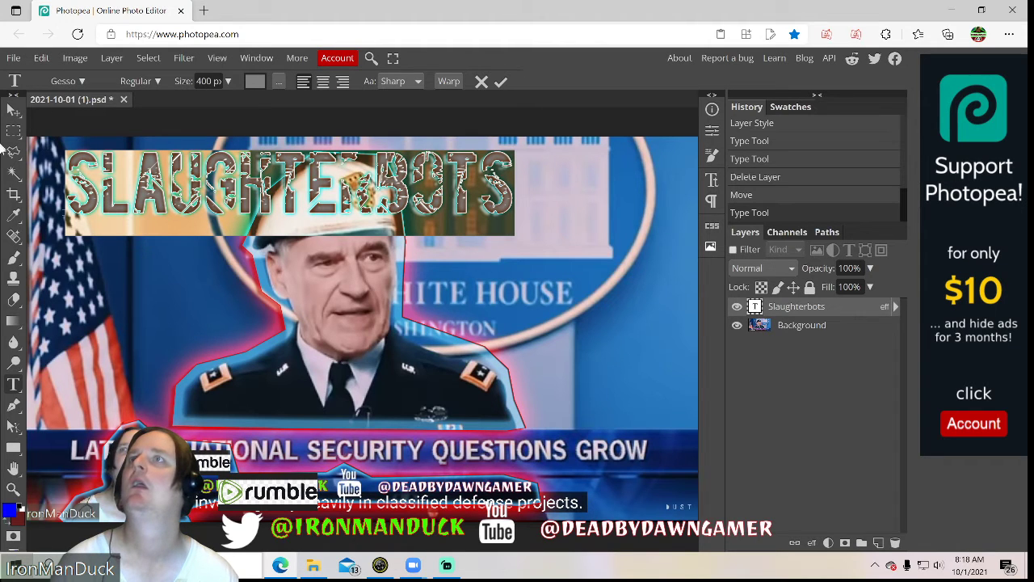
click(58, 81)
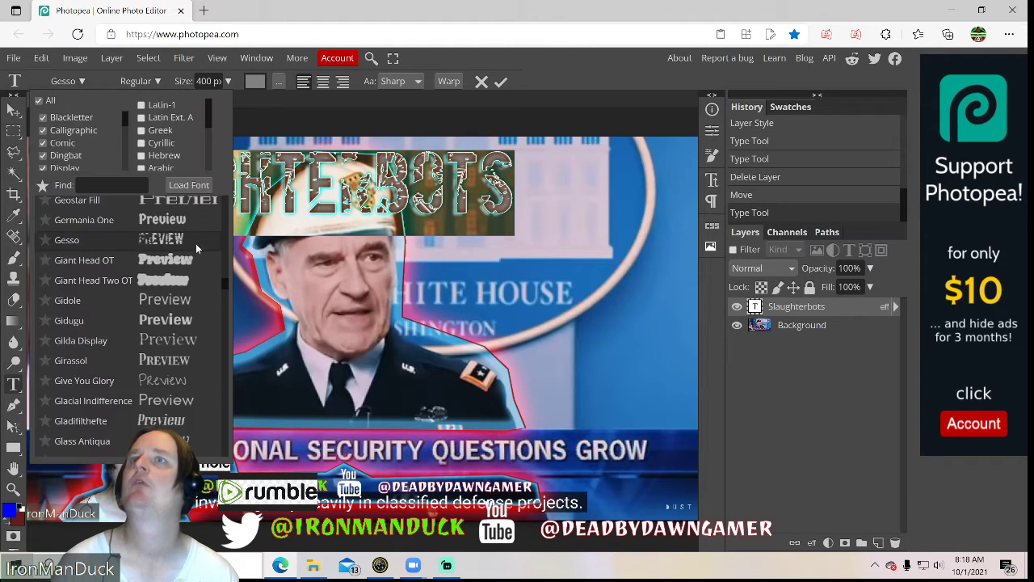
scroll(184, 352, down, 4)
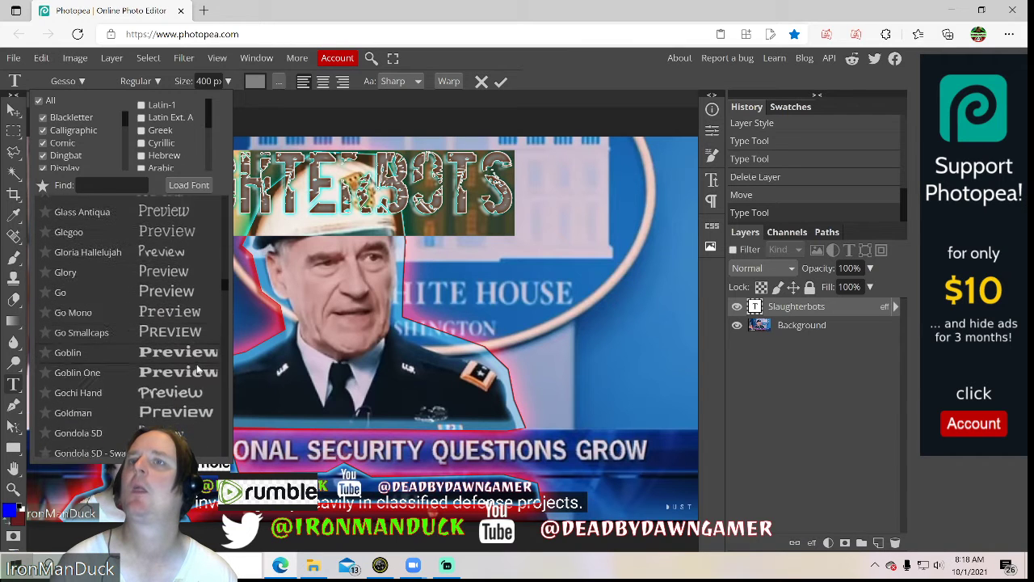
scroll(196, 364, down, 6)
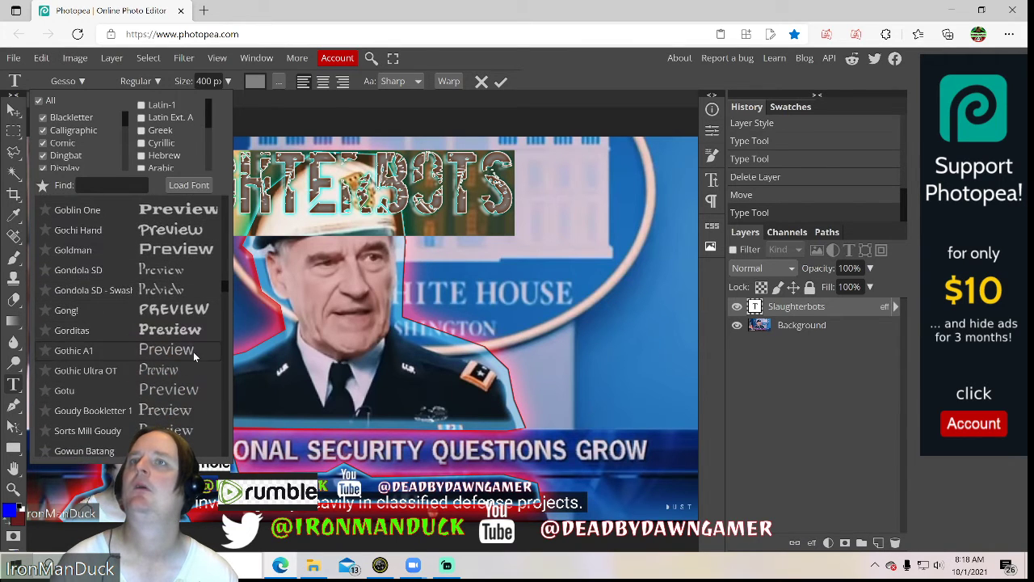
scroll(193, 352, down, 3)
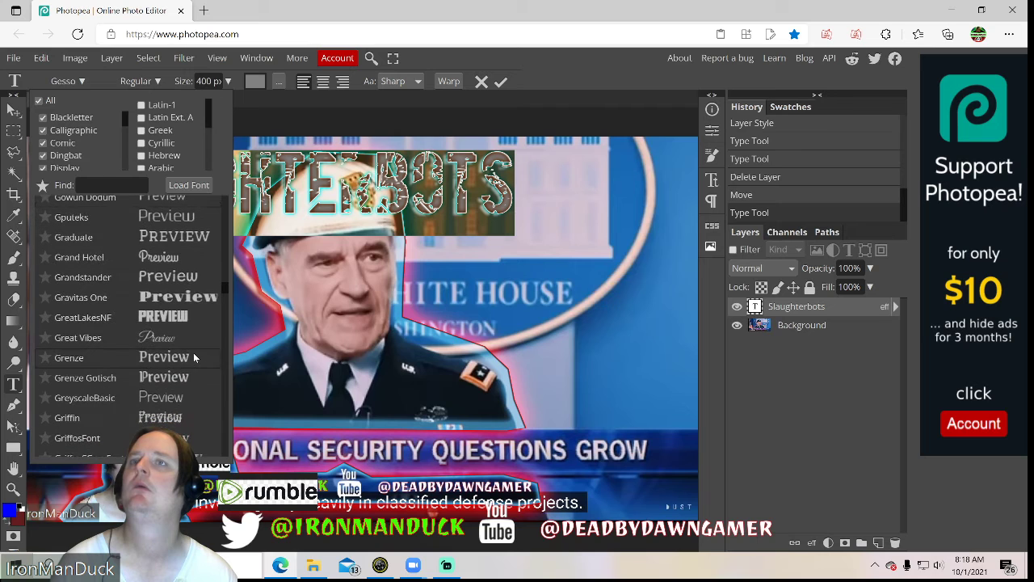
scroll(193, 357, down, 10)
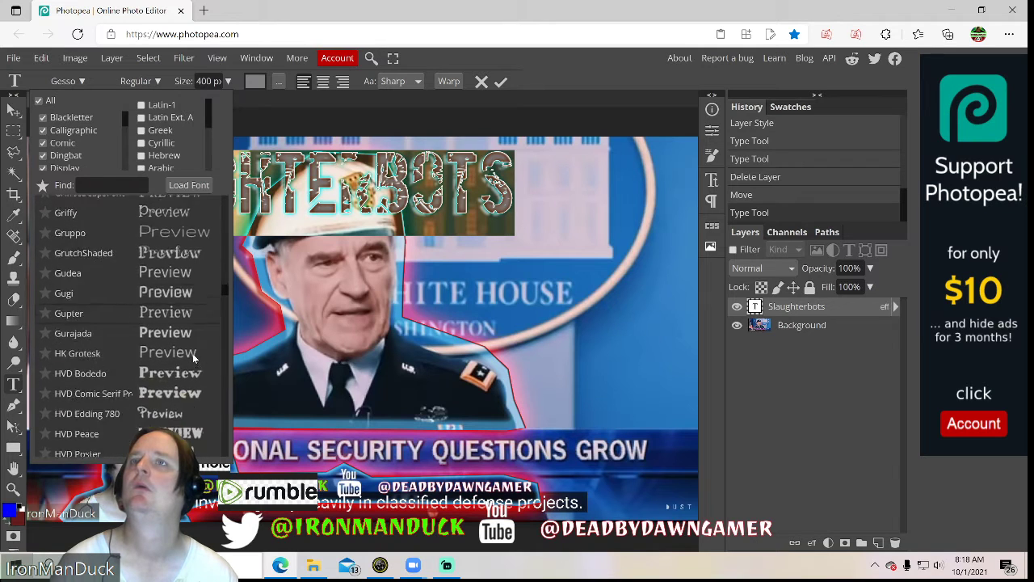
scroll(194, 358, down, 1)
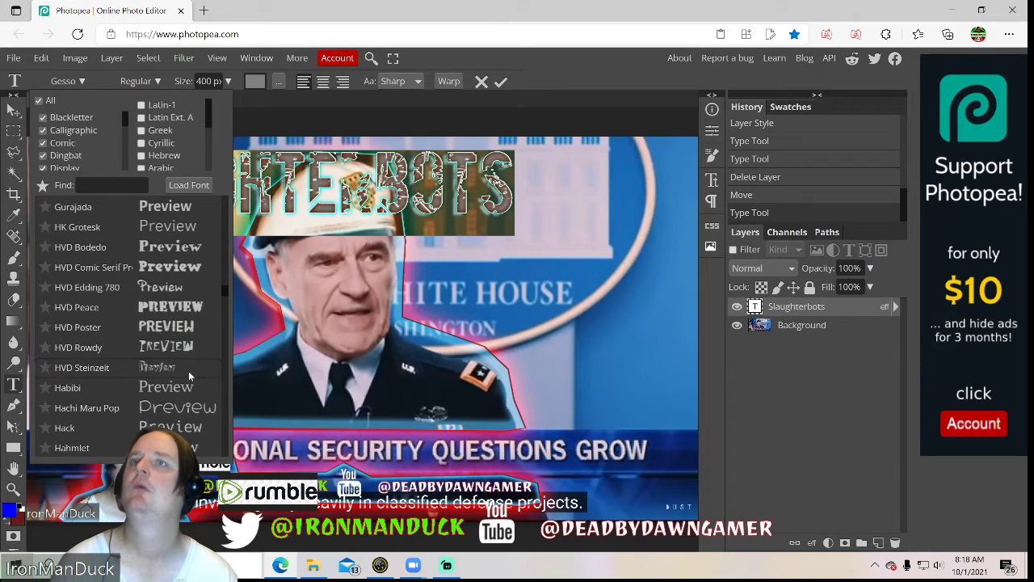
click(194, 304)
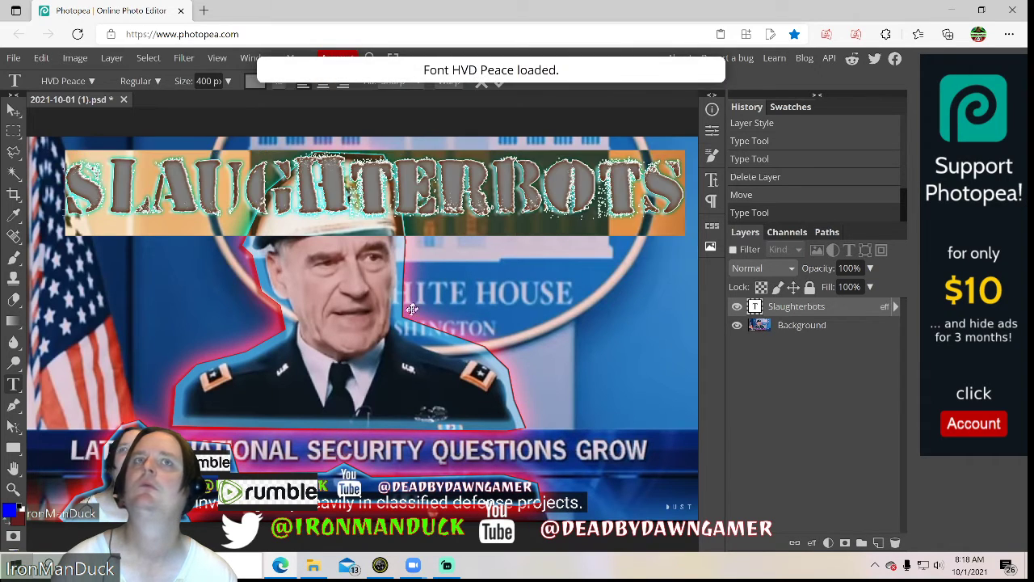
click(771, 308)
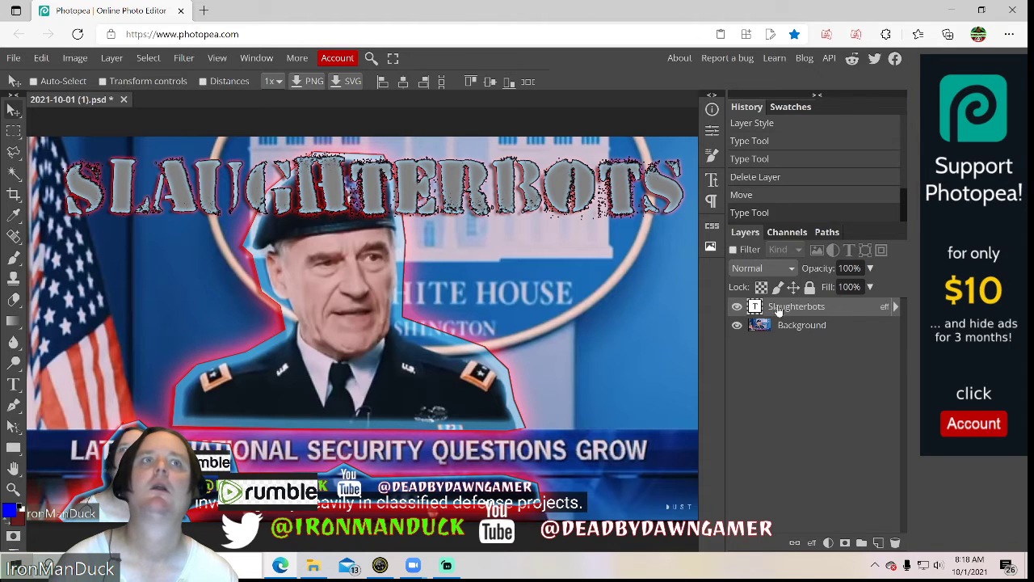
- Change the title's text fill to white, keeping the HVD Peace font
double_click(777, 306)
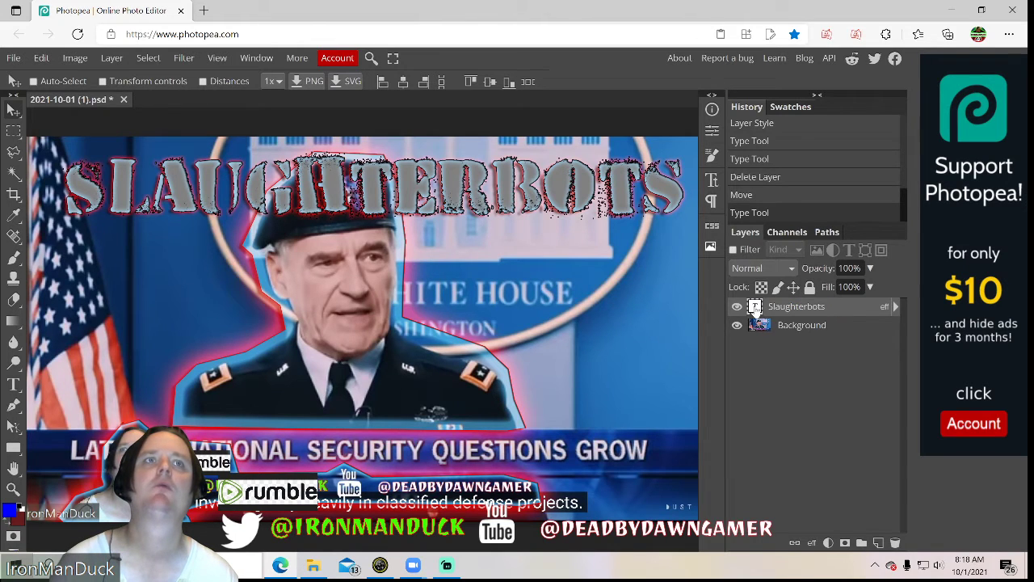
double_click(755, 307)
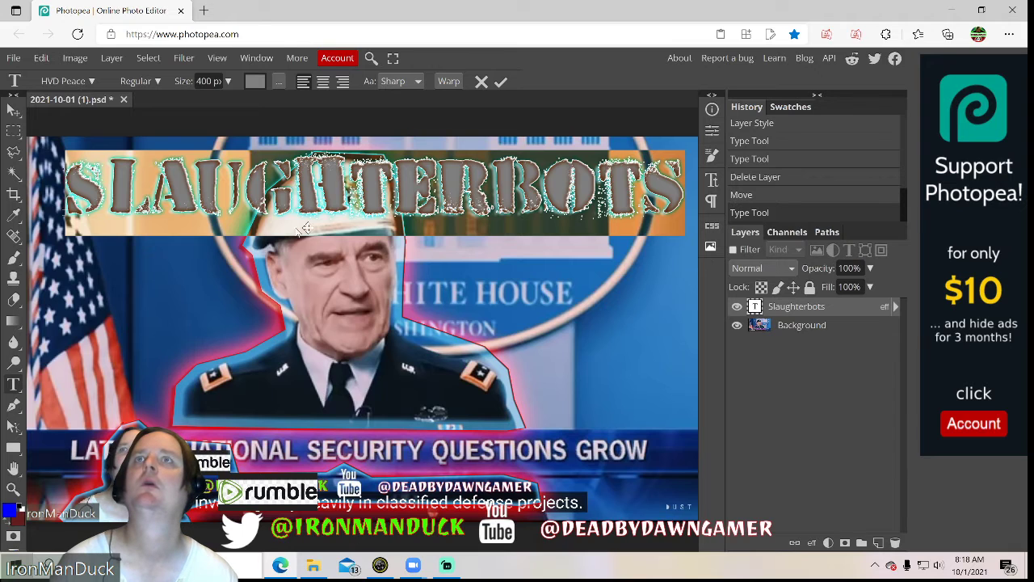
click(258, 86)
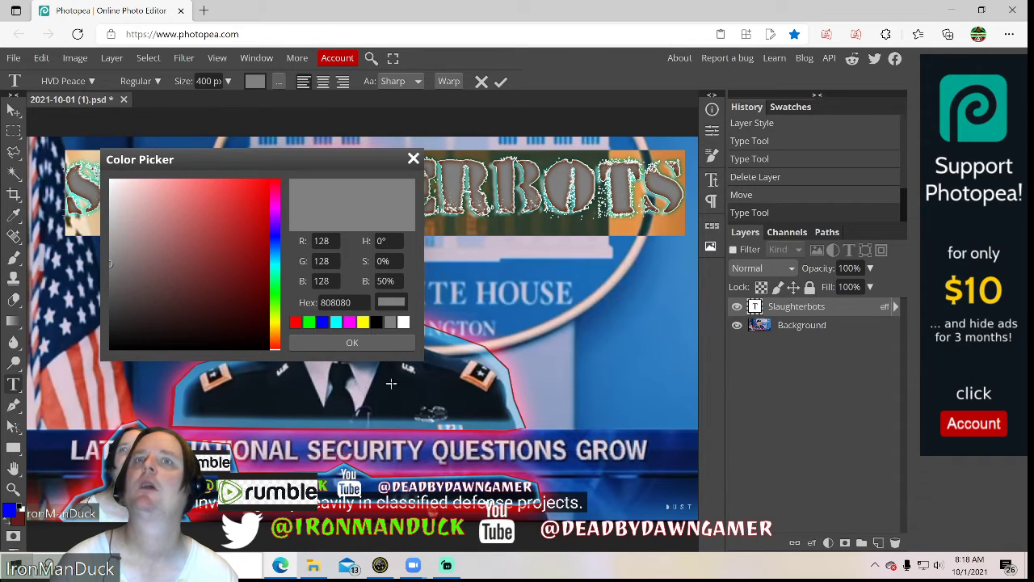
click(402, 324)
click(387, 346)
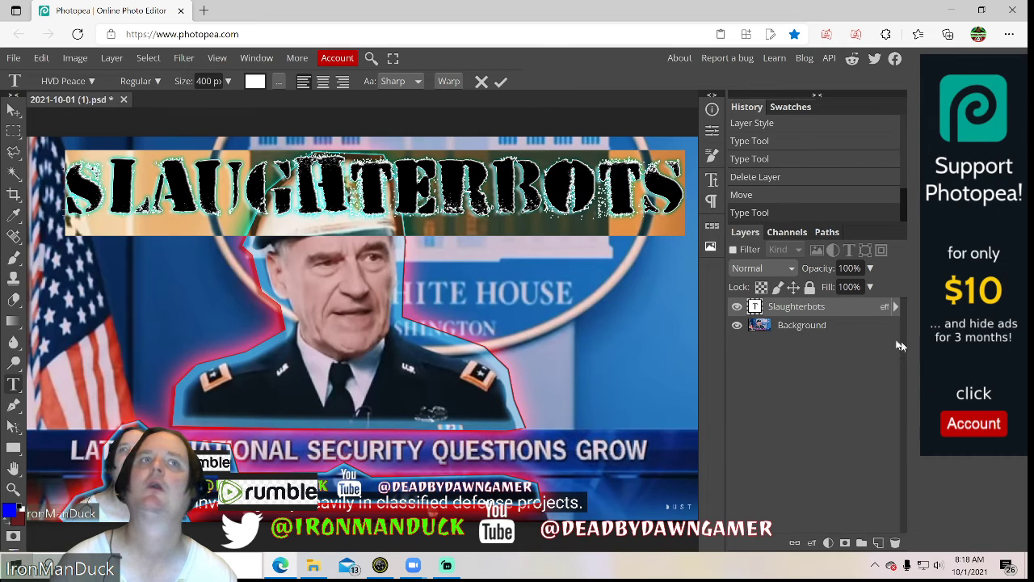
click(797, 311)
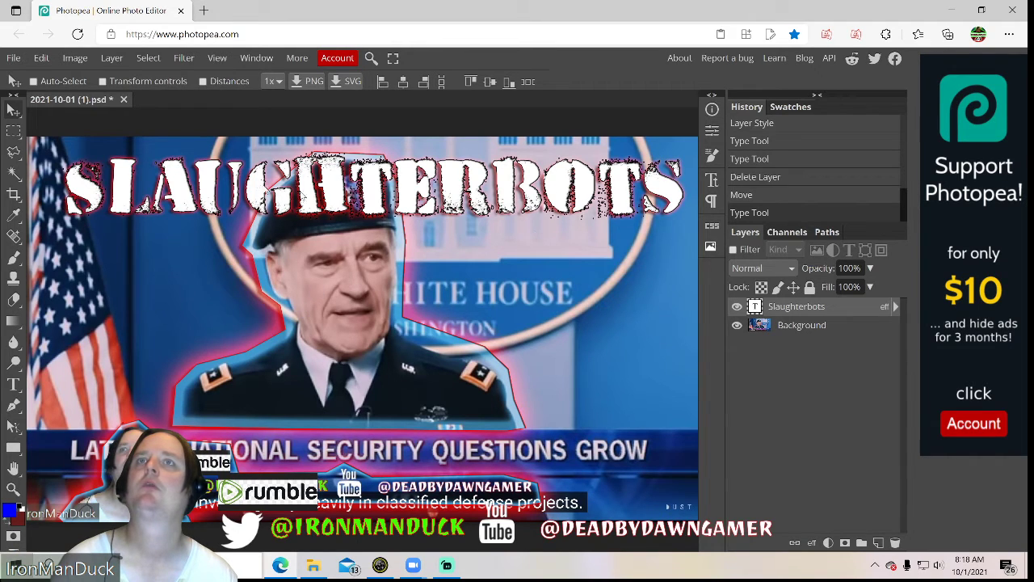
- Recolour the Slaughterbots title text yellow (ffff00)
double_click(767, 311)
double_click(756, 307)
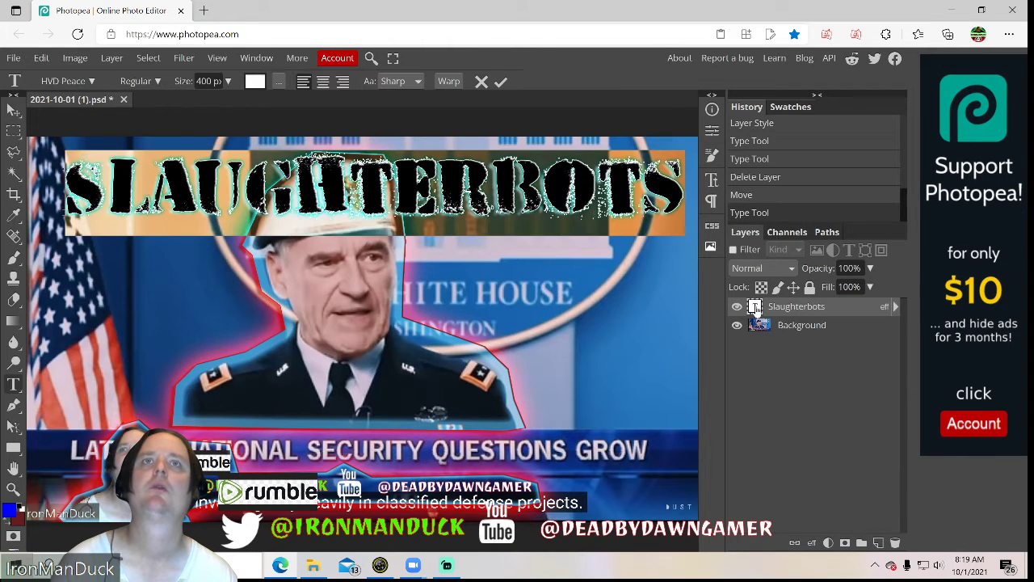
click(255, 82)
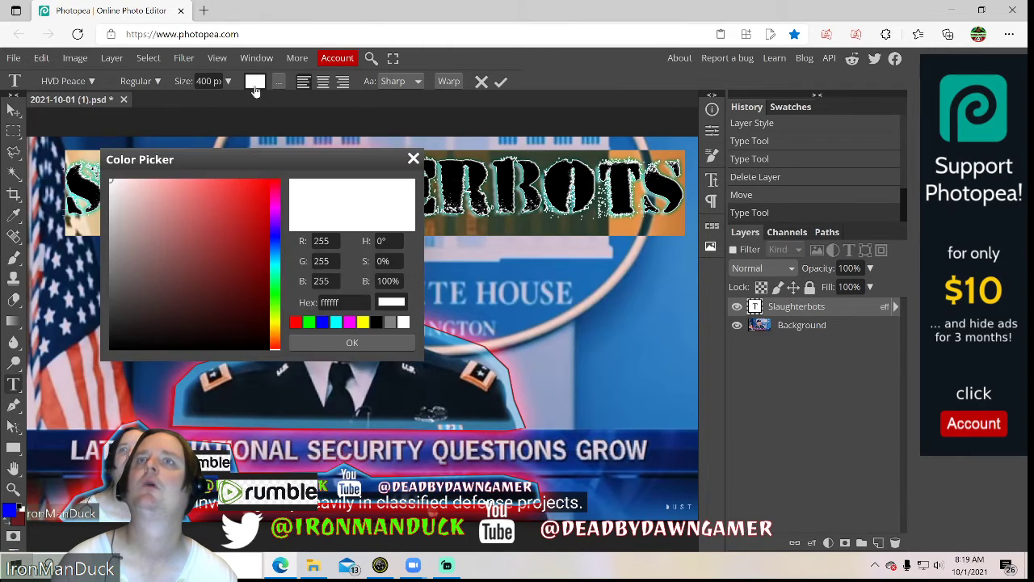
click(362, 322)
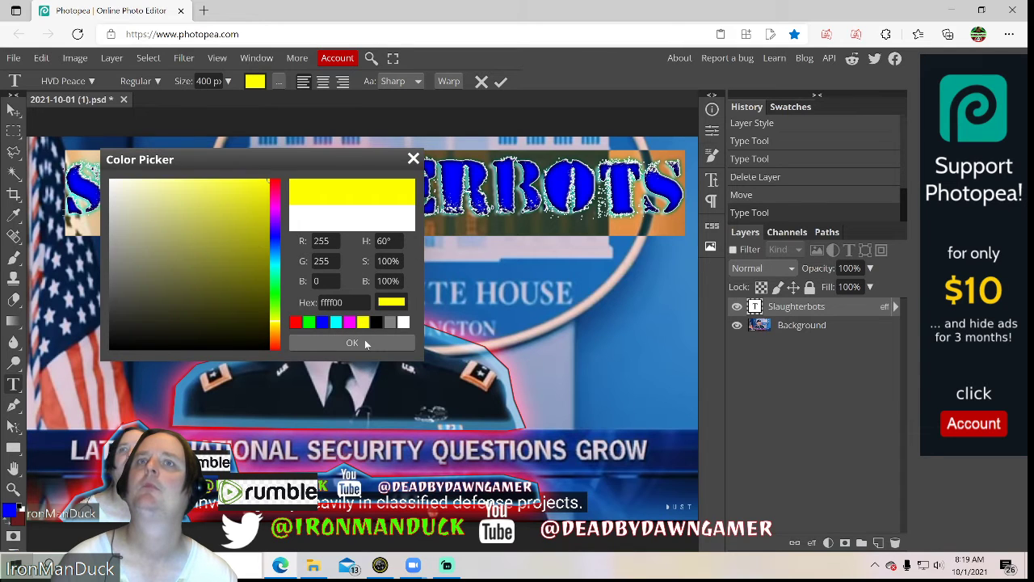
click(364, 340)
click(758, 310)
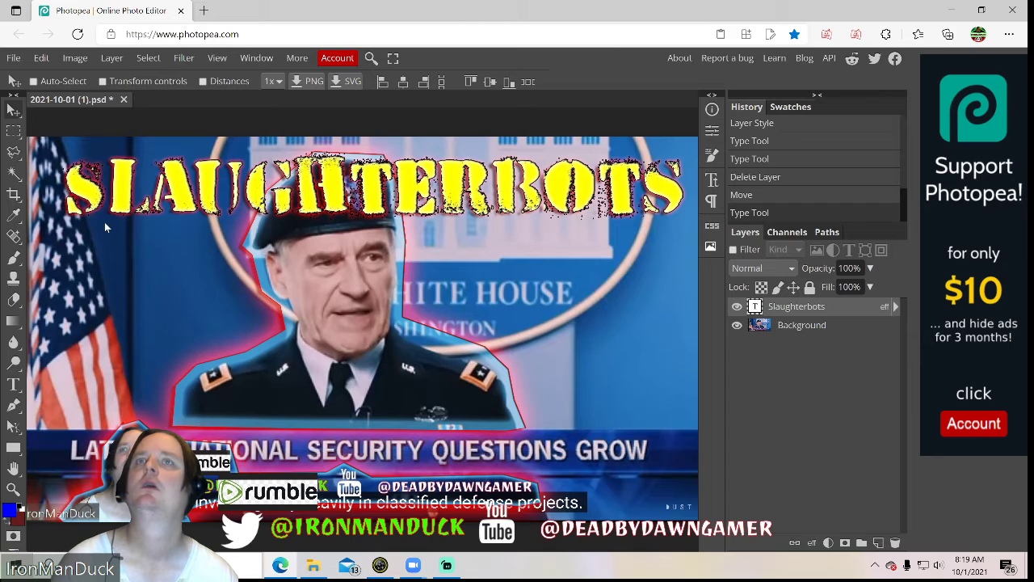
- Recolour the Slaughterbots title text muted blue (4f96c2)
double_click(754, 307)
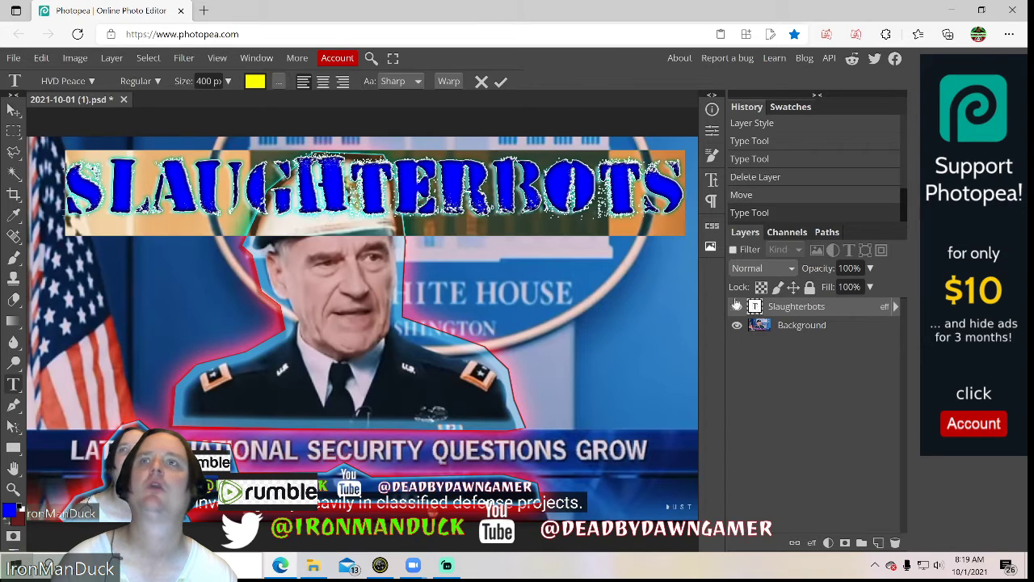
click(254, 82)
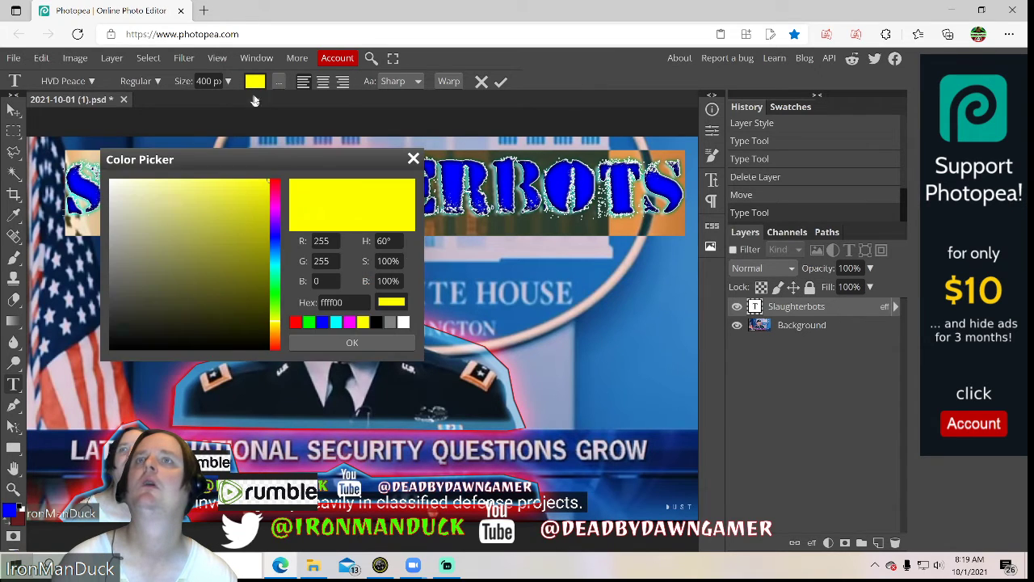
click(275, 260)
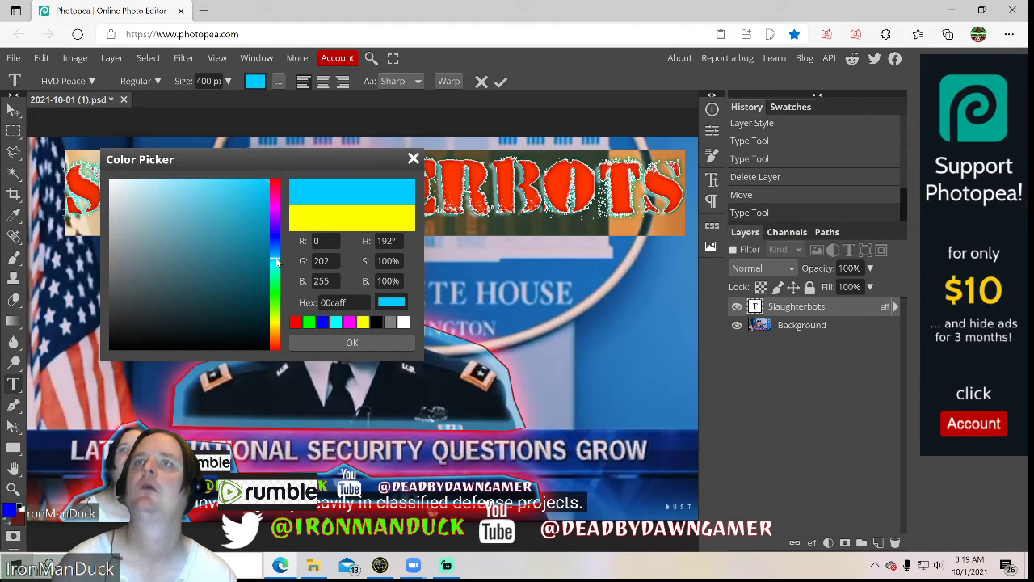
drag(276, 261, 203, 222)
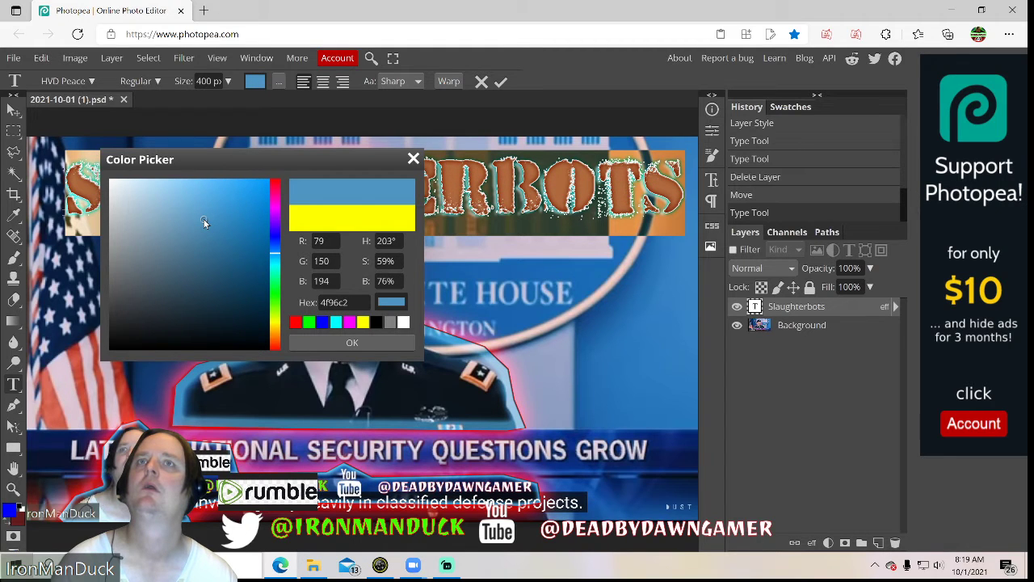
click(347, 343)
click(765, 307)
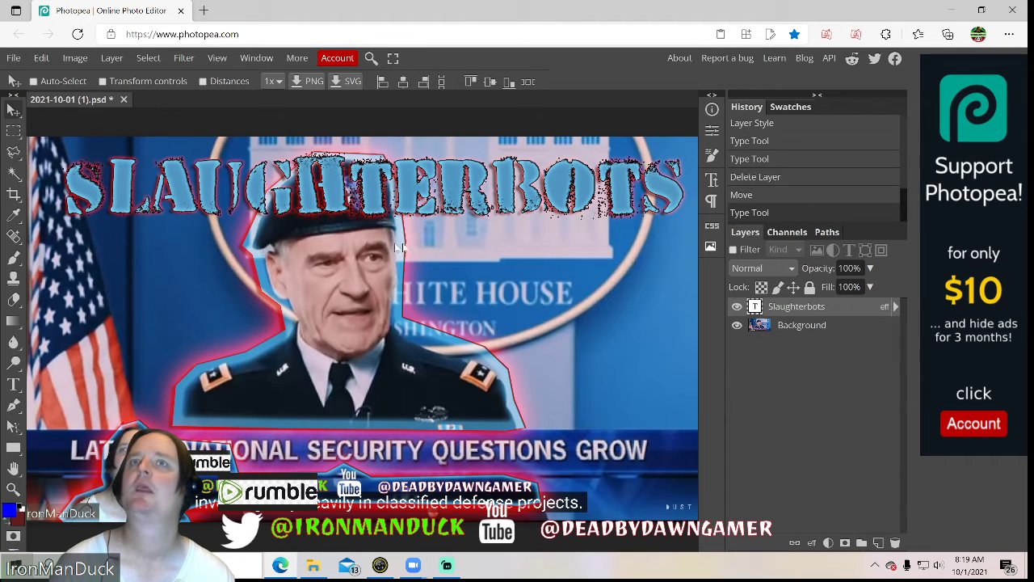
- Reduce the Slaughterbots title's font size to 300 px and move it across the officer's beret toward the image's right edge
double_click(756, 307)
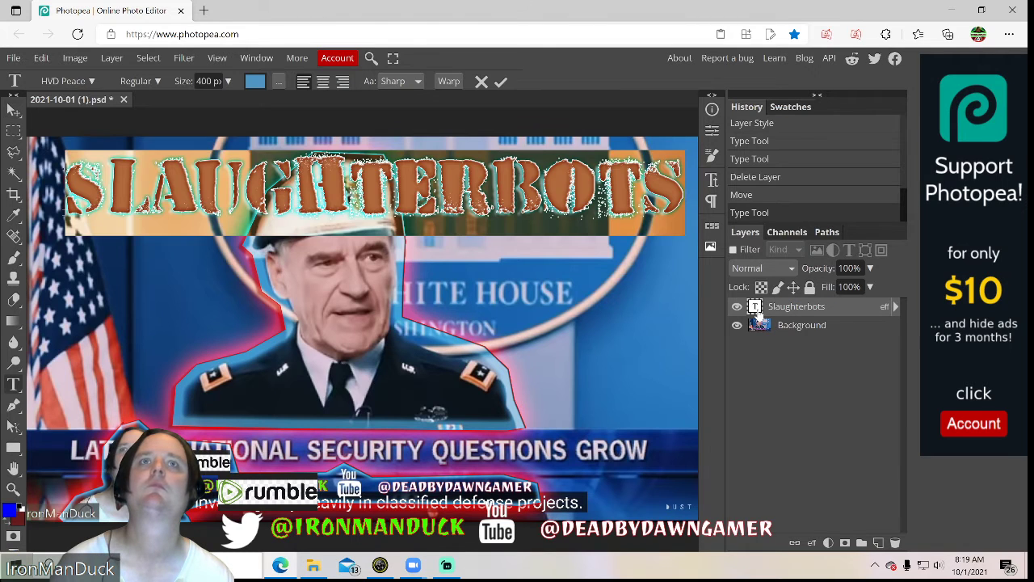
drag(60, 236, 86, 225)
click(209, 81)
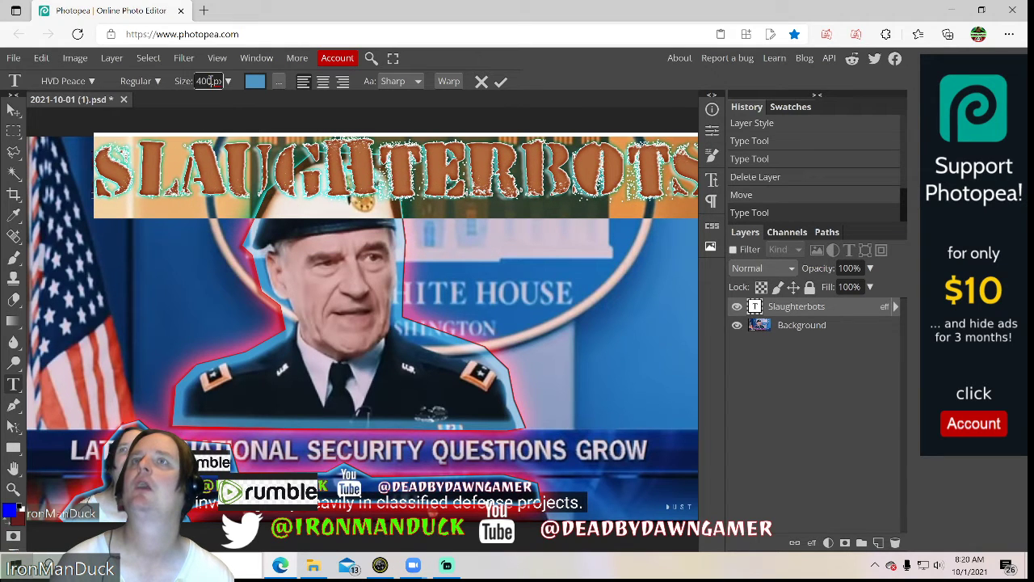
text(300)
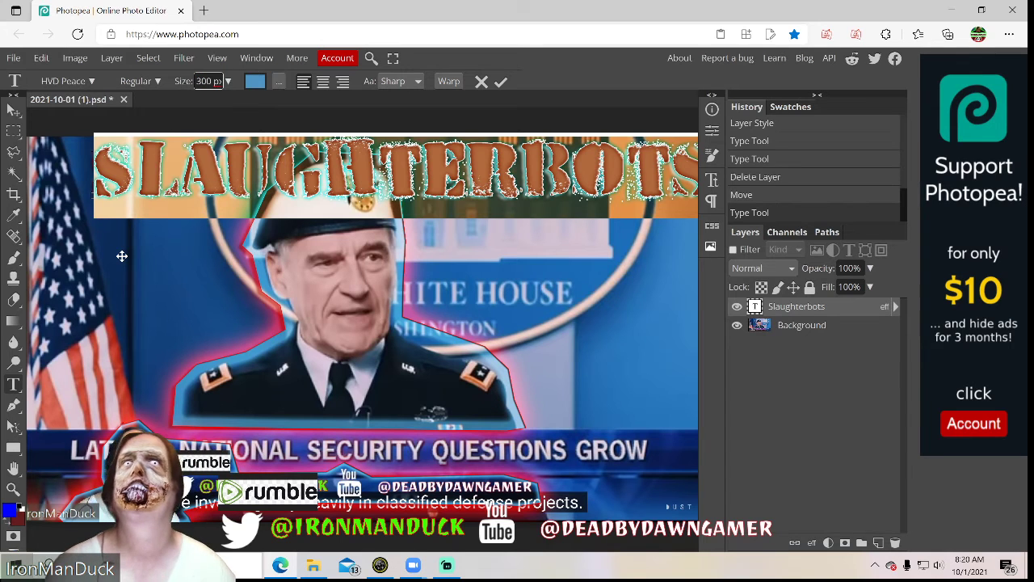
click(787, 308)
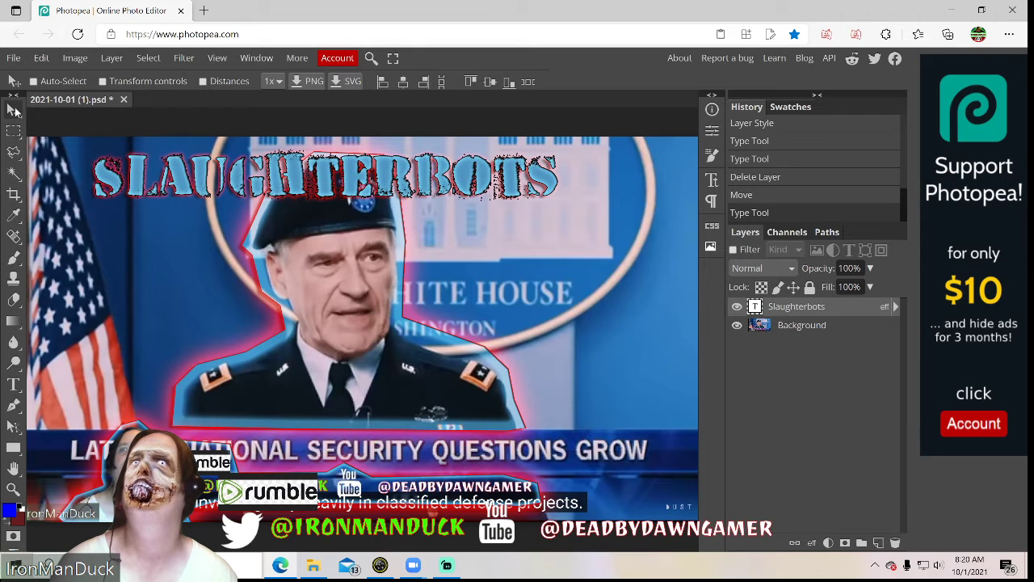
drag(95, 229, 261, 269)
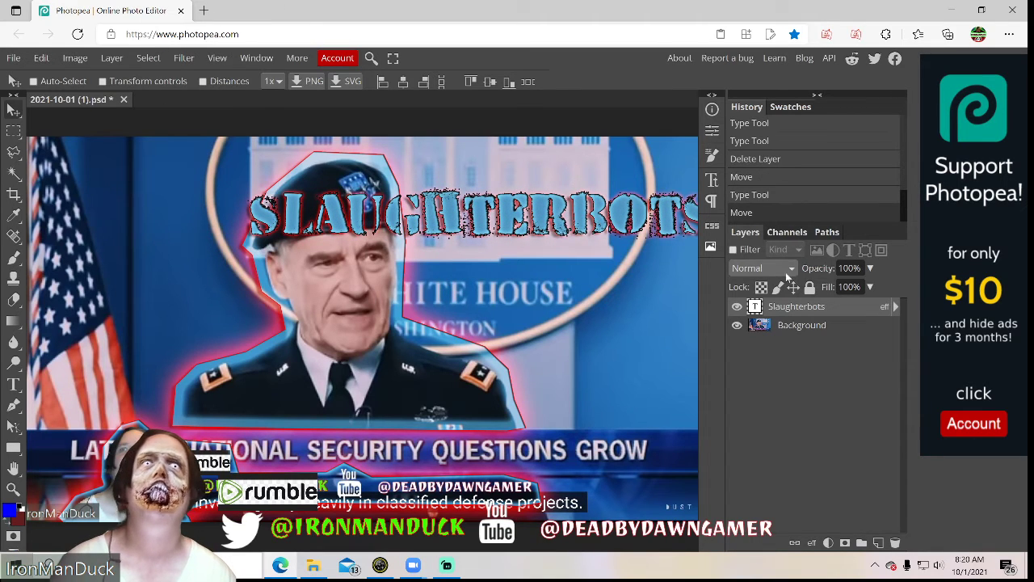
- Set the Slaughterbots title's font size to 200 px
double_click(794, 309)
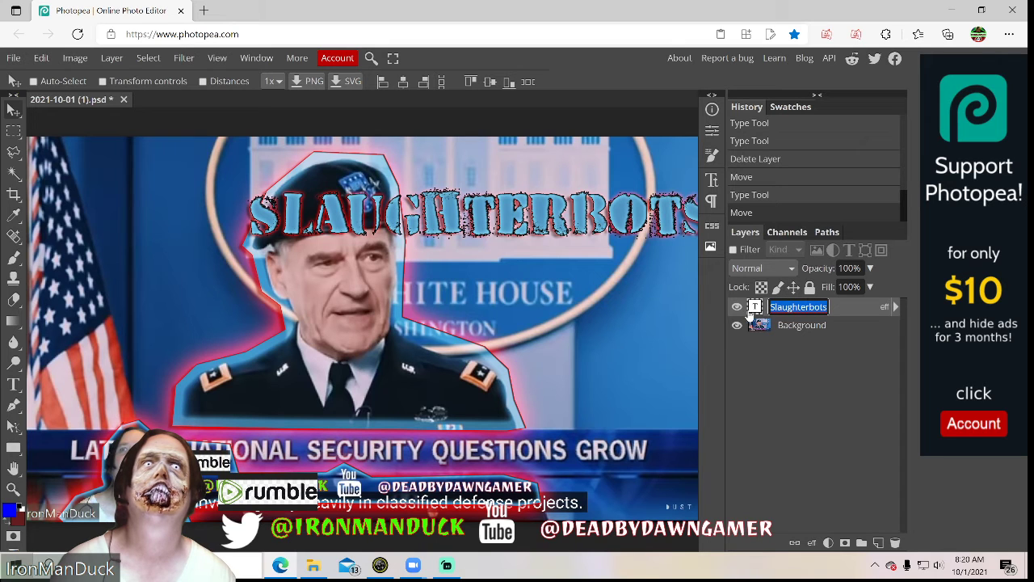
click(754, 310)
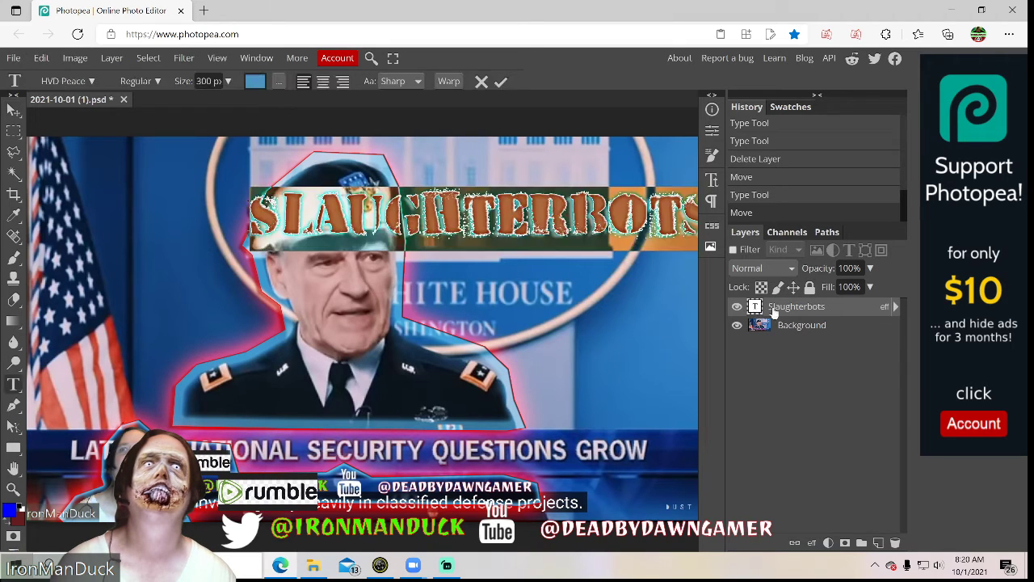
double_click(782, 306)
double_click(756, 306)
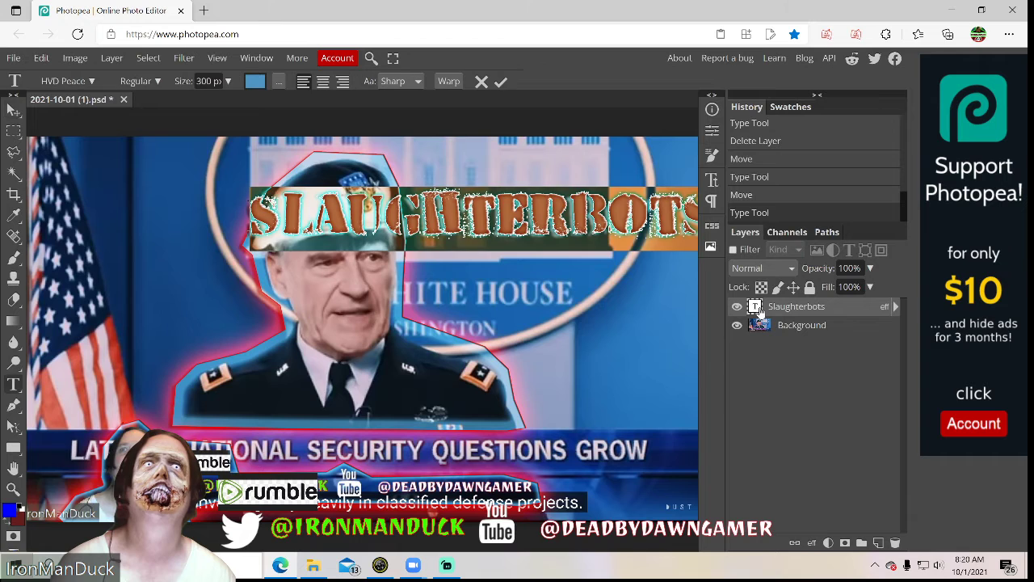
click(212, 81)
text(200)
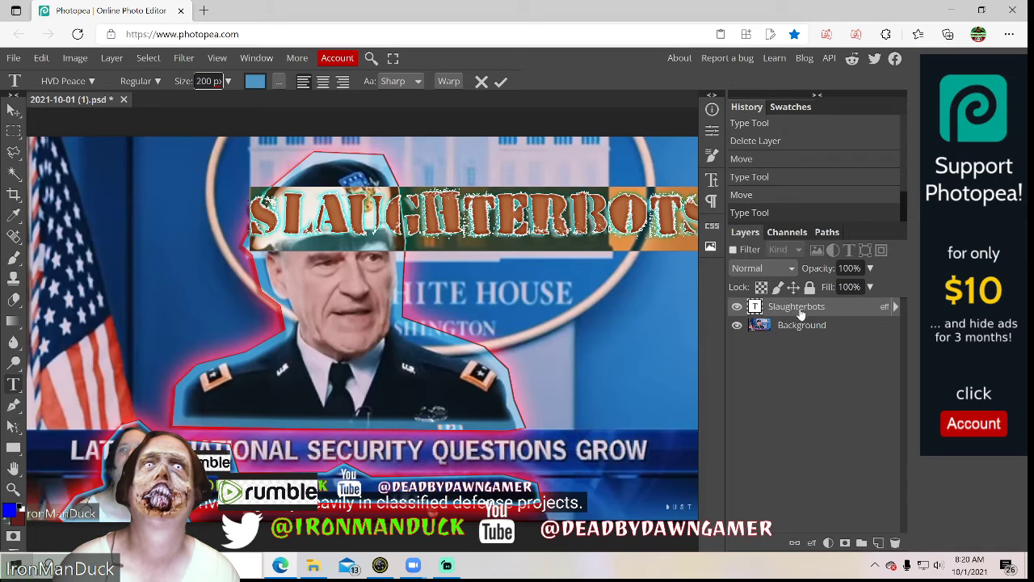
- Move the Slaughterbots title to the right of the officer's beret, just inside the image's right edge
click(14, 110)
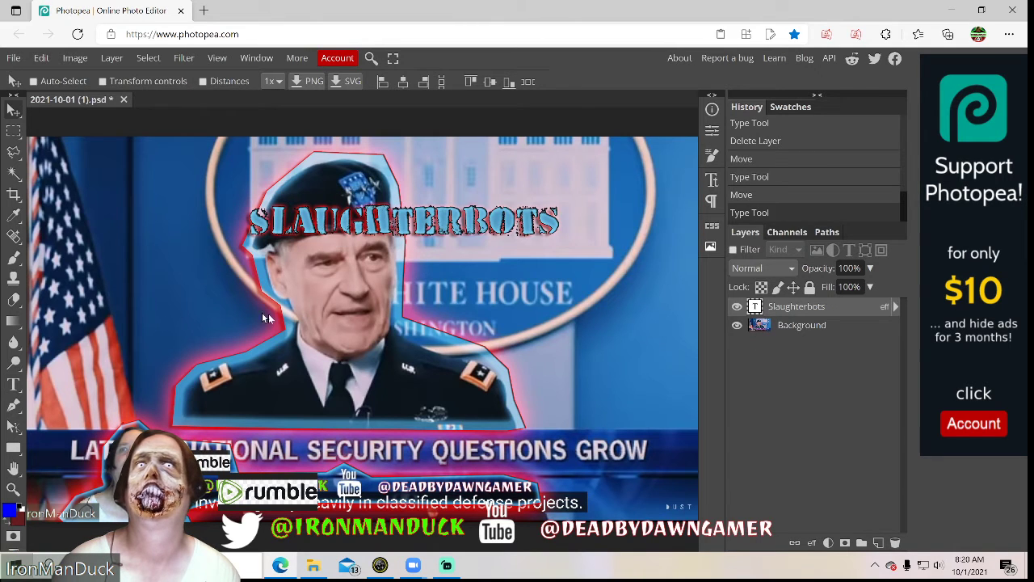
drag(233, 259, 369, 243)
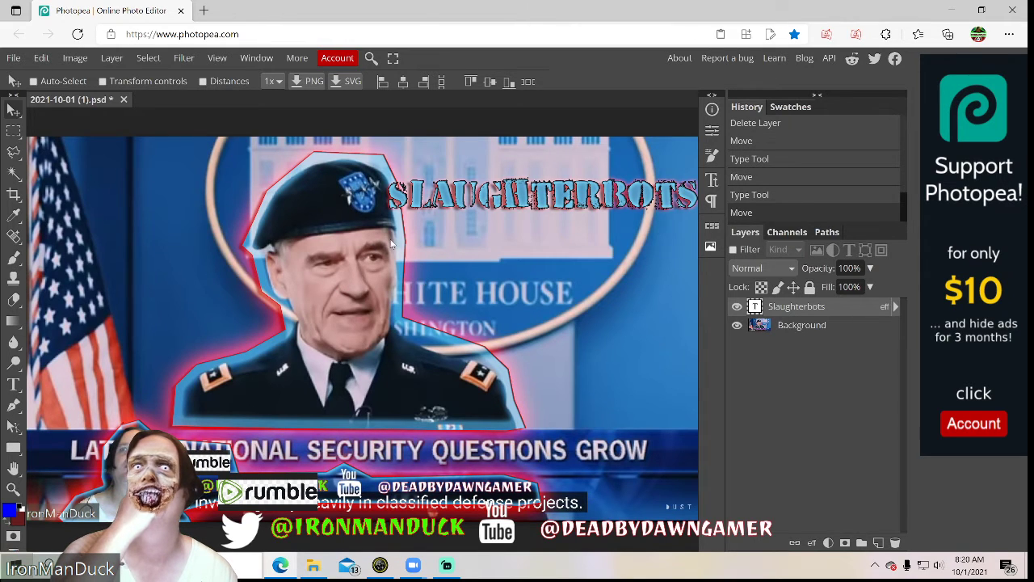
mouse_move(395, 208)
mouse_down()
mouse_move(400, 280)
mouse_move(386, 177)
mouse_move(391, 202)
mouse_up()
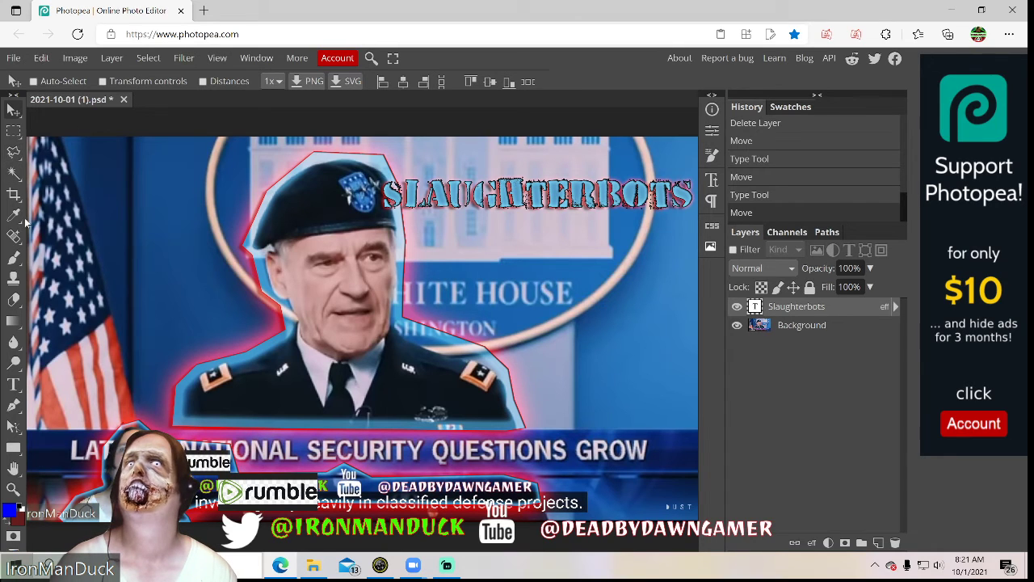
- Add a new text layer reading "Reaction" below the Slaughterbots title, beside the officer's face
click(17, 380)
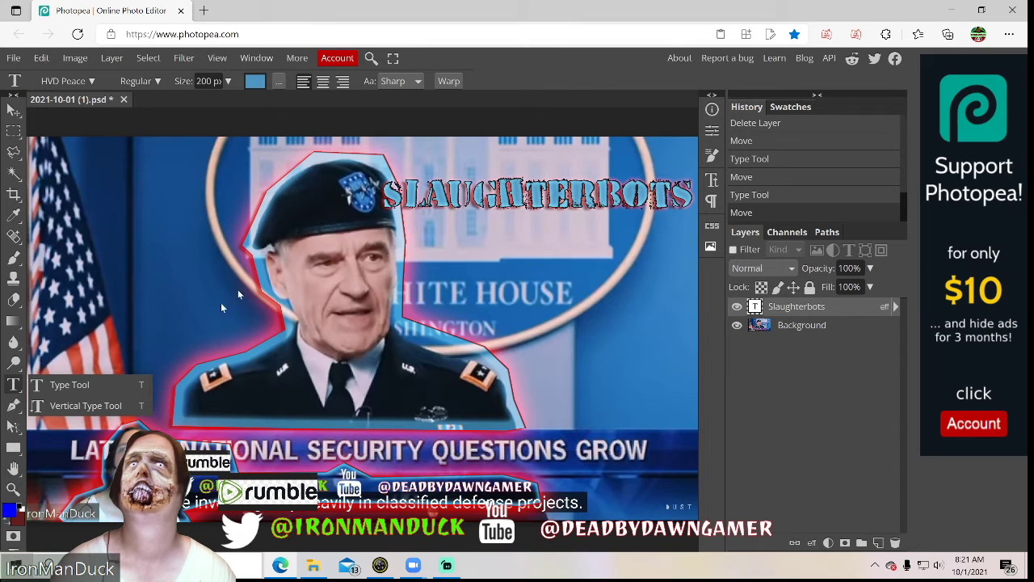
click(483, 296)
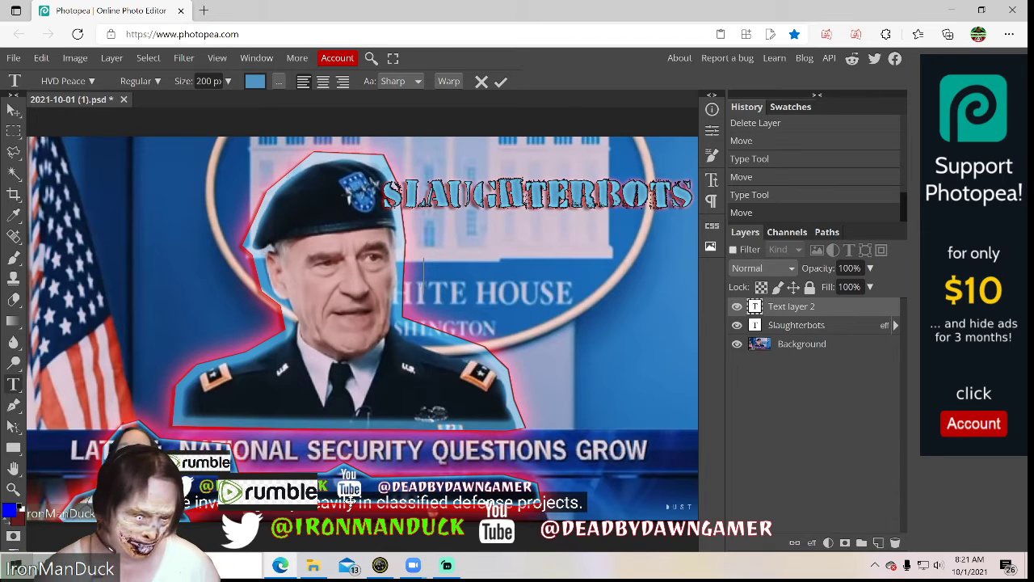
text(REACTION)
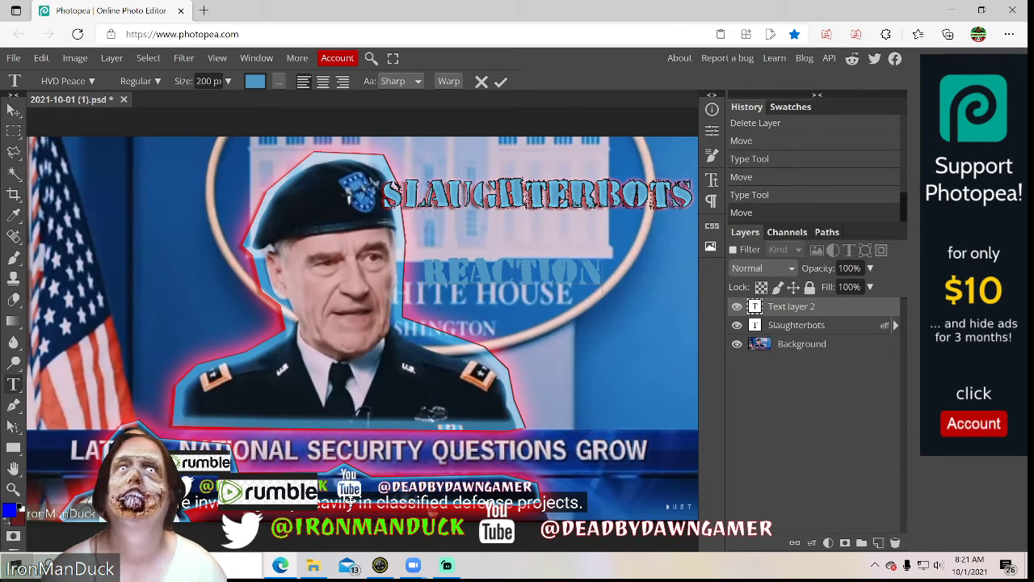
- Apply Stroke, Inner Shadow, Inner Glow, Outer Glow and Drop Shadow layer effects to the Reaction text
right_click(773, 325)
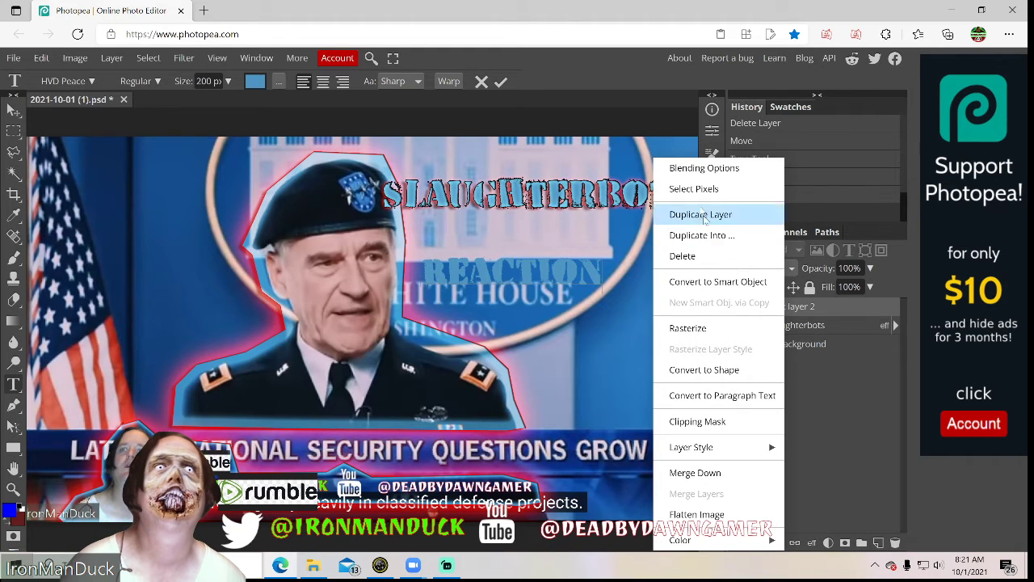
click(703, 168)
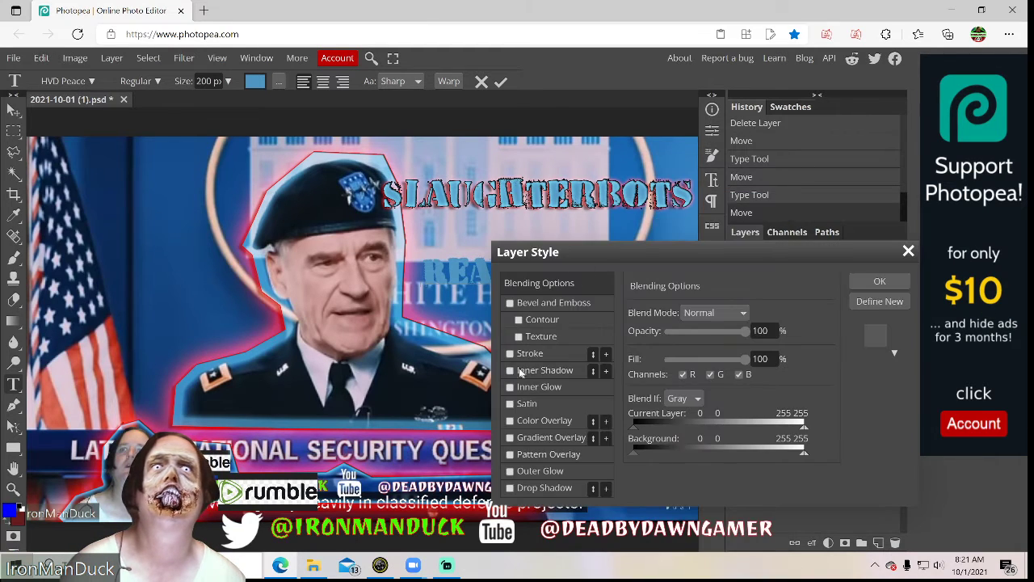
click(510, 354)
click(510, 370)
click(510, 387)
click(510, 471)
click(510, 487)
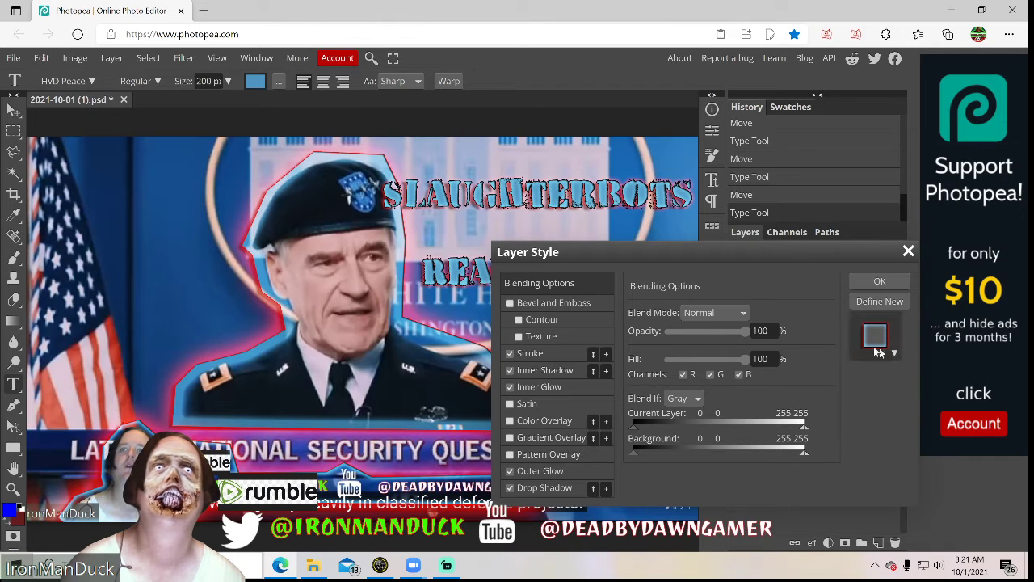
click(867, 283)
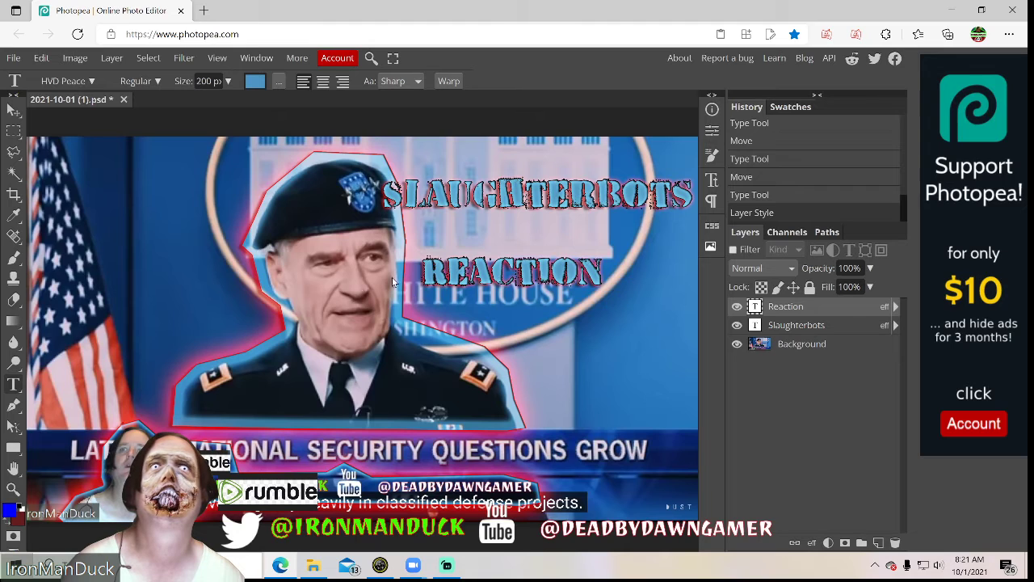
- Set the Reaction text's font size to 250 px
double_click(774, 307)
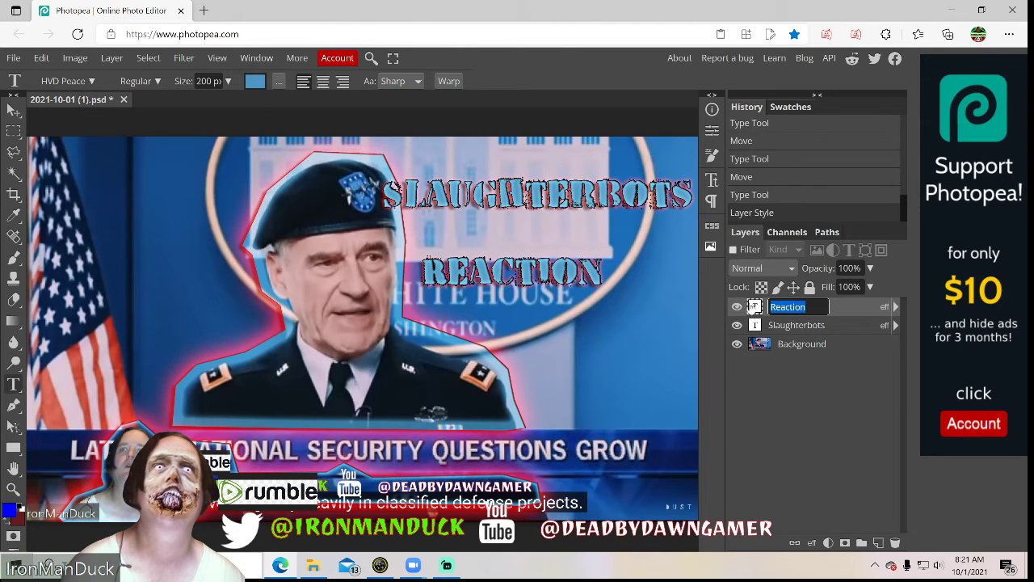
double_click(754, 307)
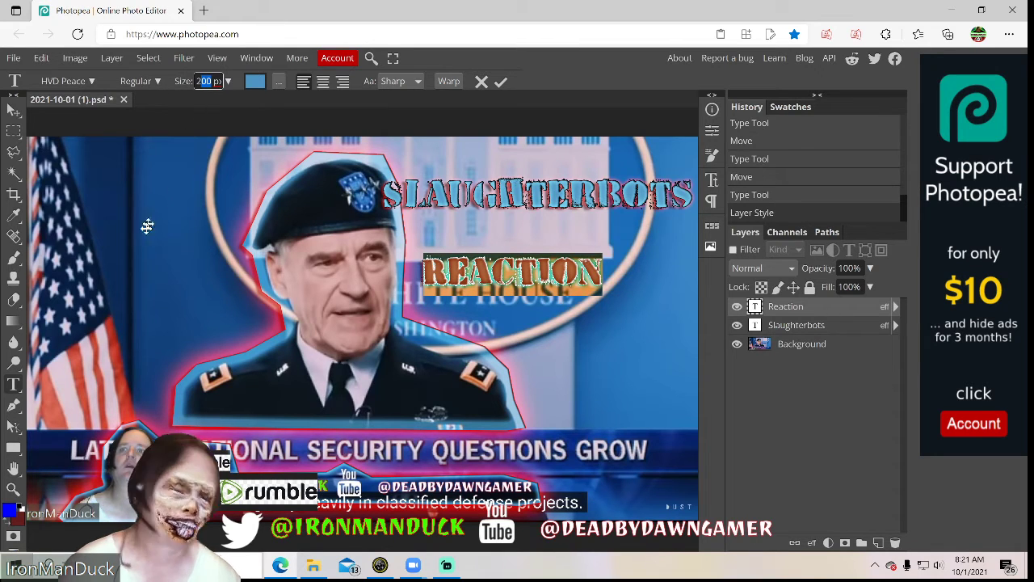
text(250)
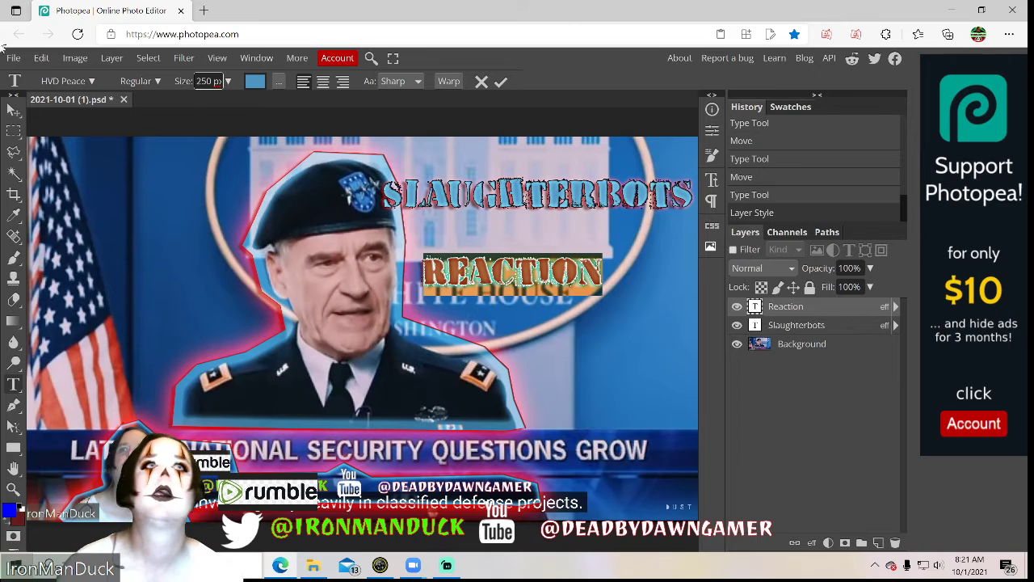
click(752, 311)
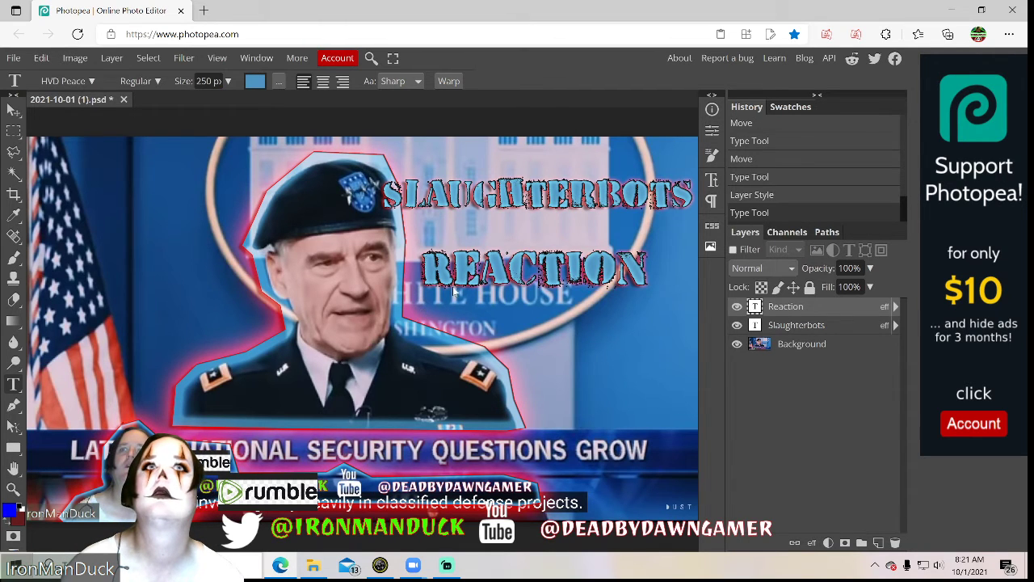
- Reposition the Reaction text below the Slaughterbots title, just right of the officer's face
click(13, 109)
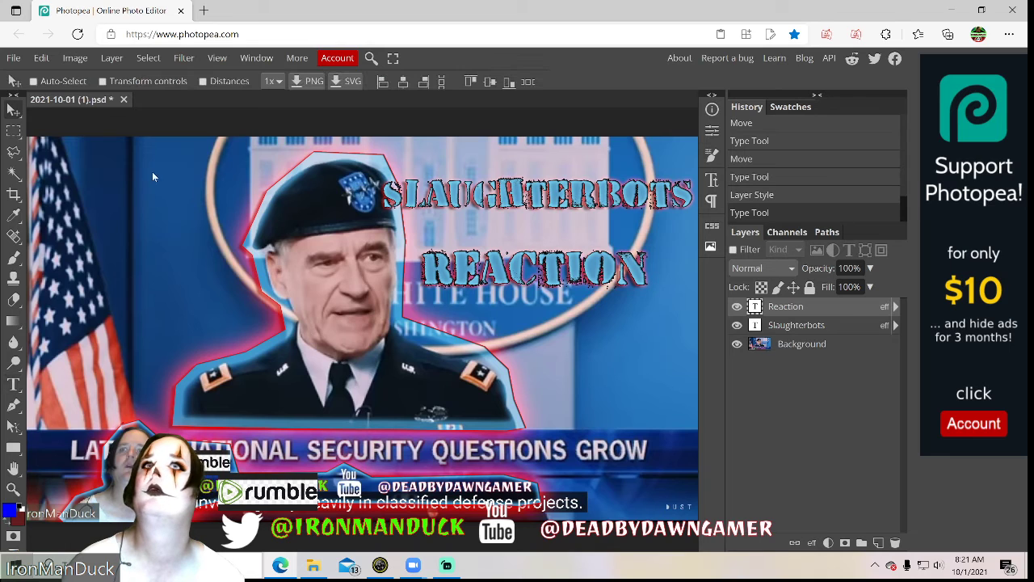
drag(417, 281, 437, 310)
drag(464, 289, 461, 280)
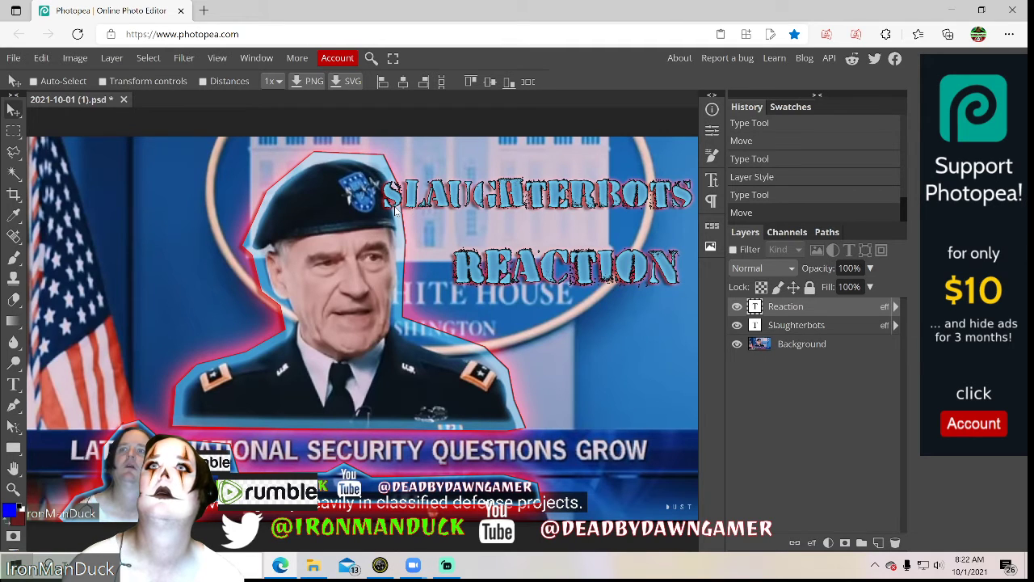
drag(449, 283, 420, 291)
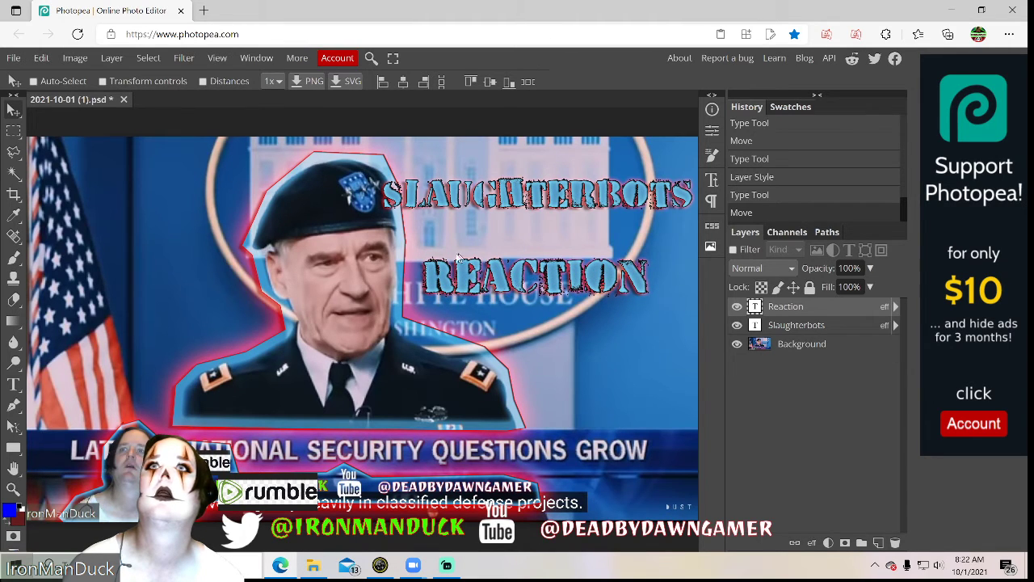
- Enlarge the Slaughterbots title's font size to 300 px, leaving the Reaction text's size as it is
click(791, 327)
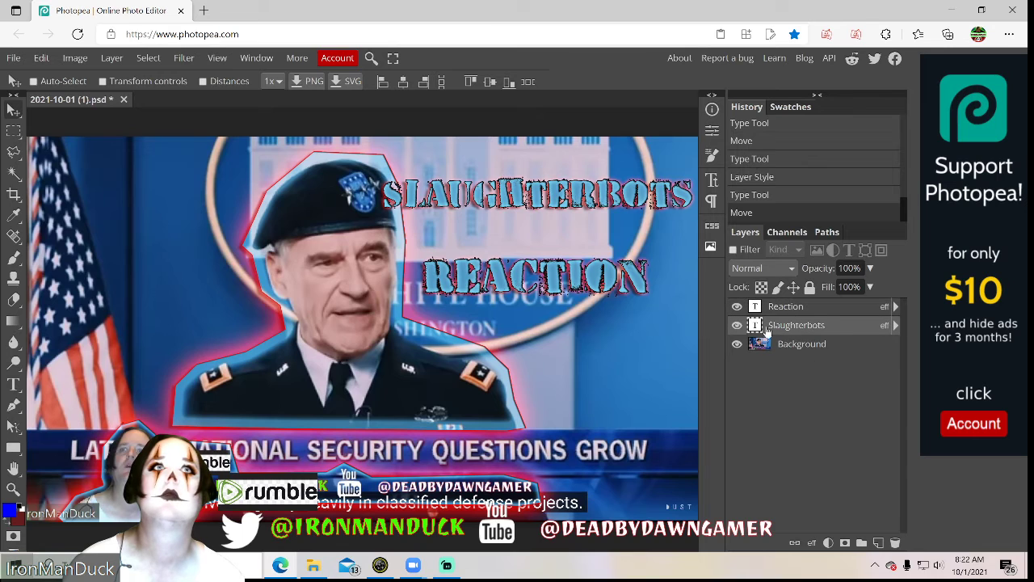
double_click(765, 331)
double_click(754, 325)
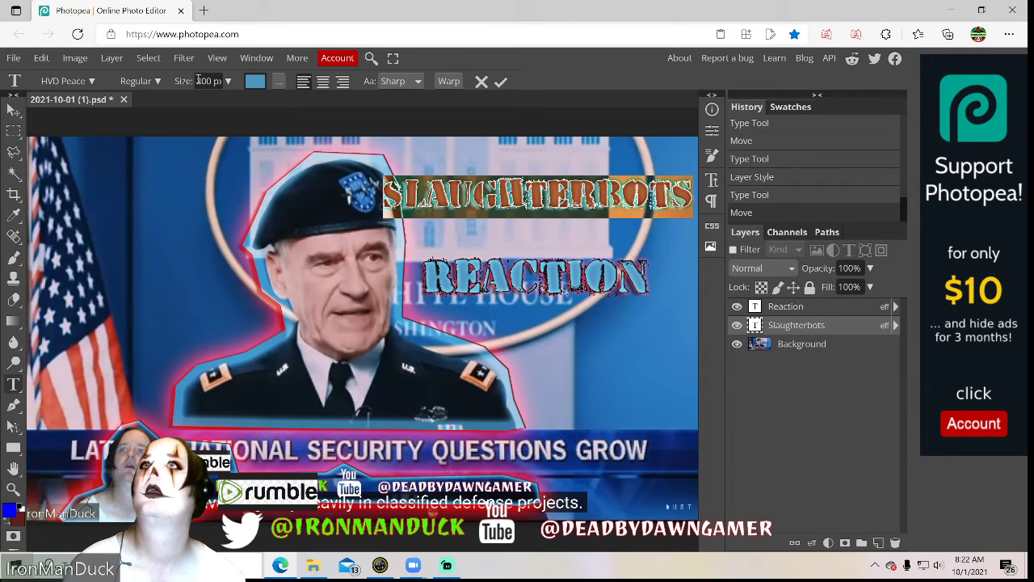
drag(202, 81, 194, 84)
text(30)
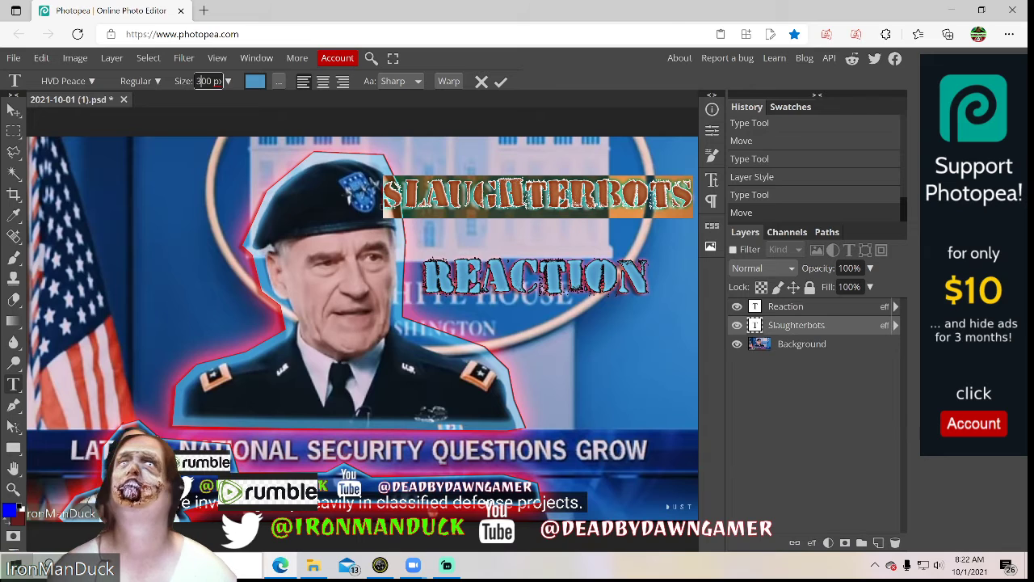
click(793, 326)
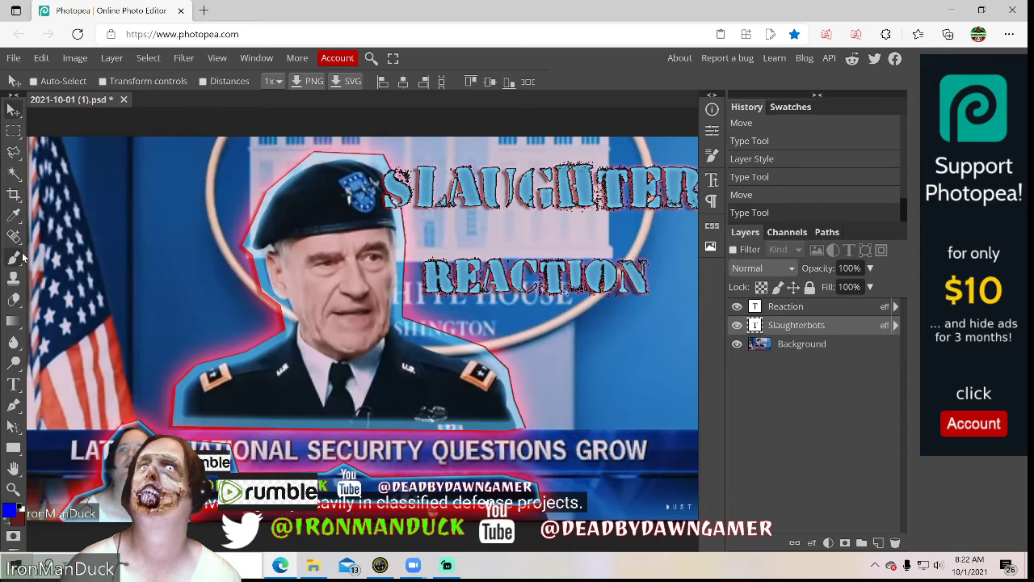
- Move the Slaughterbots title left so the whole word fits within the image across the officer's beret
drag(389, 204, 50, 212)
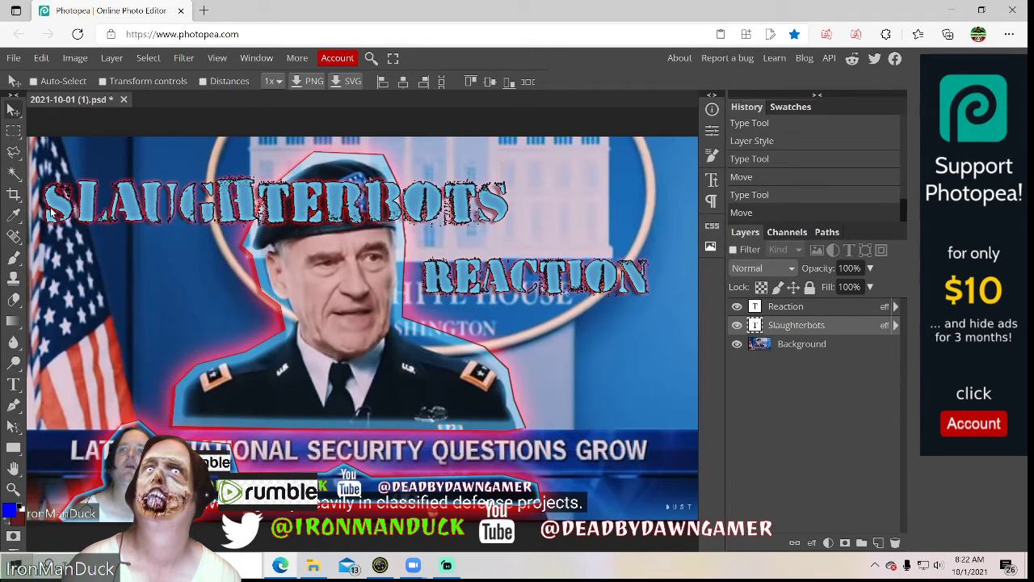
- Try reduced opacities of 64%, 78% and 83% on the Slaughterbots title, and return it to 100%
right_click(788, 325)
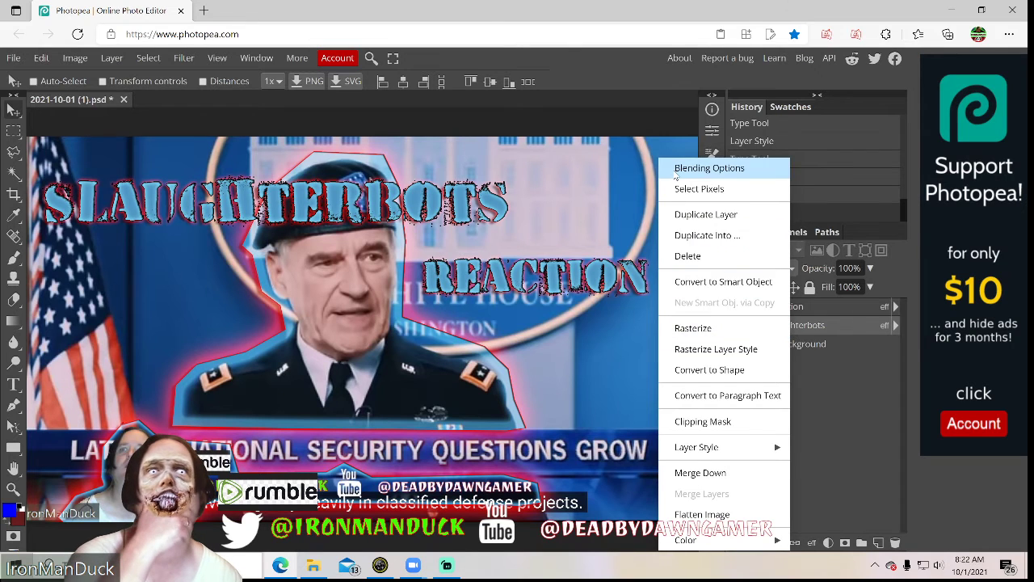
click(677, 169)
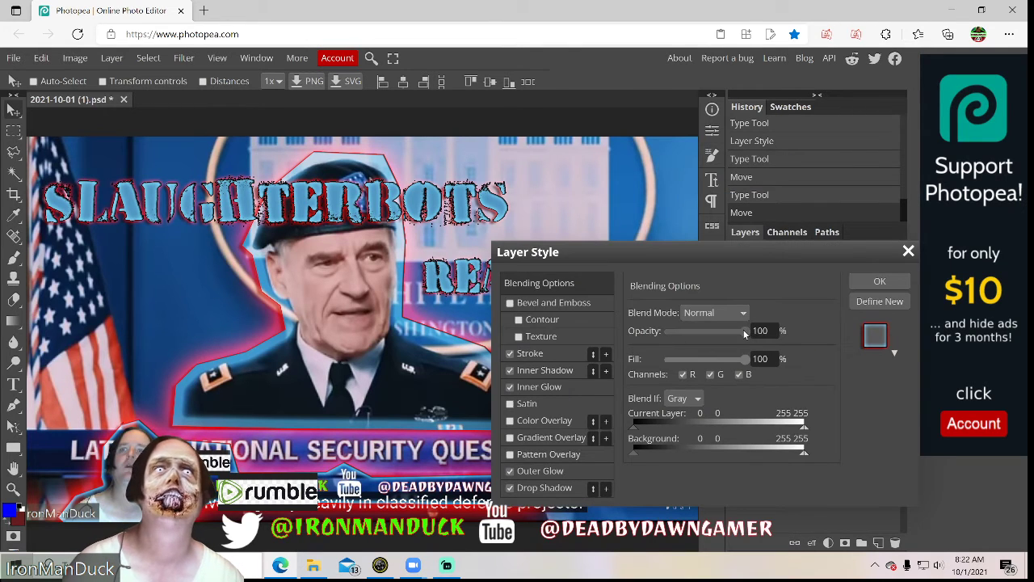
click(665, 332)
drag(664, 335, 718, 343)
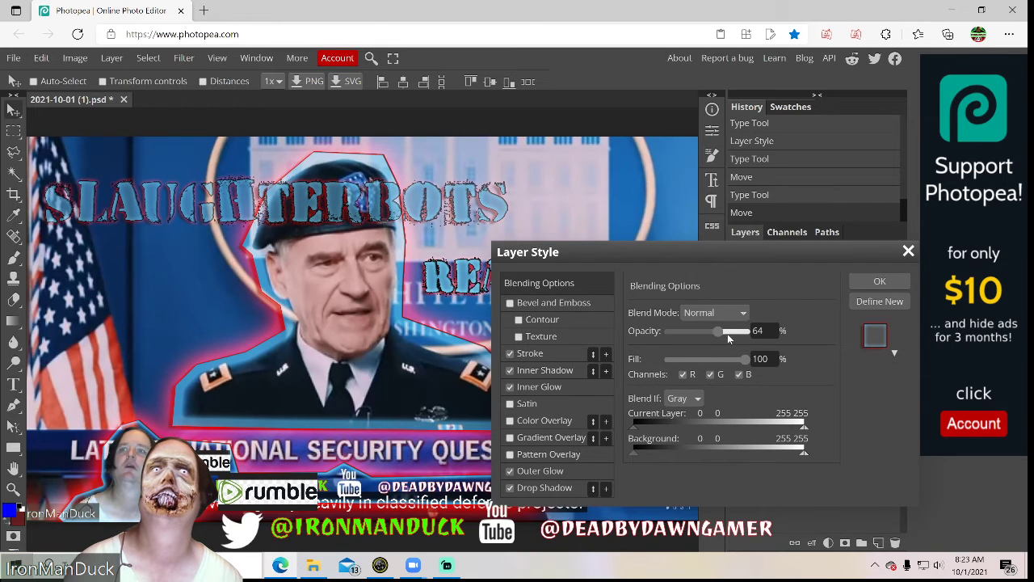
drag(727, 331, 727, 330)
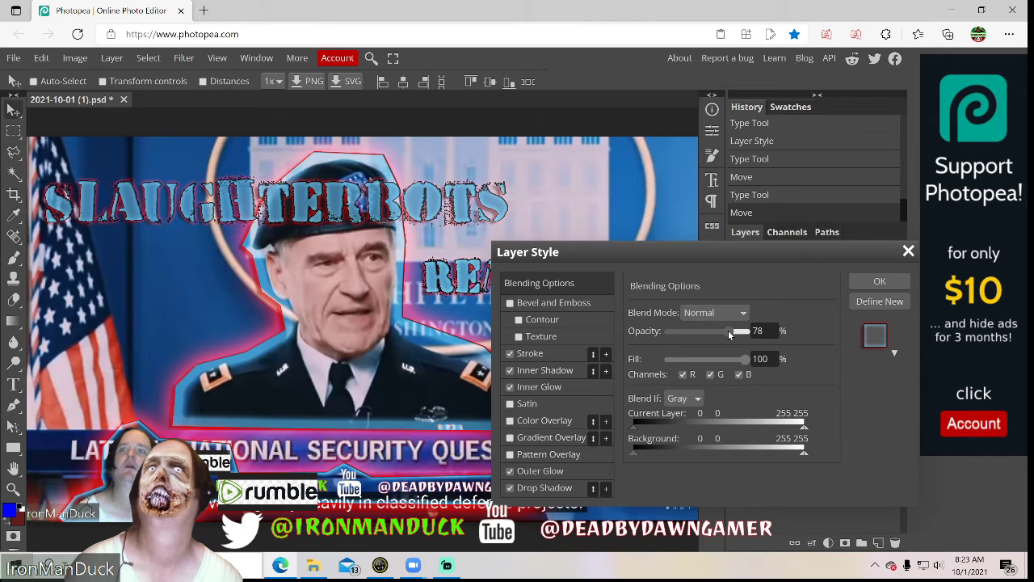
drag(732, 331, 734, 331)
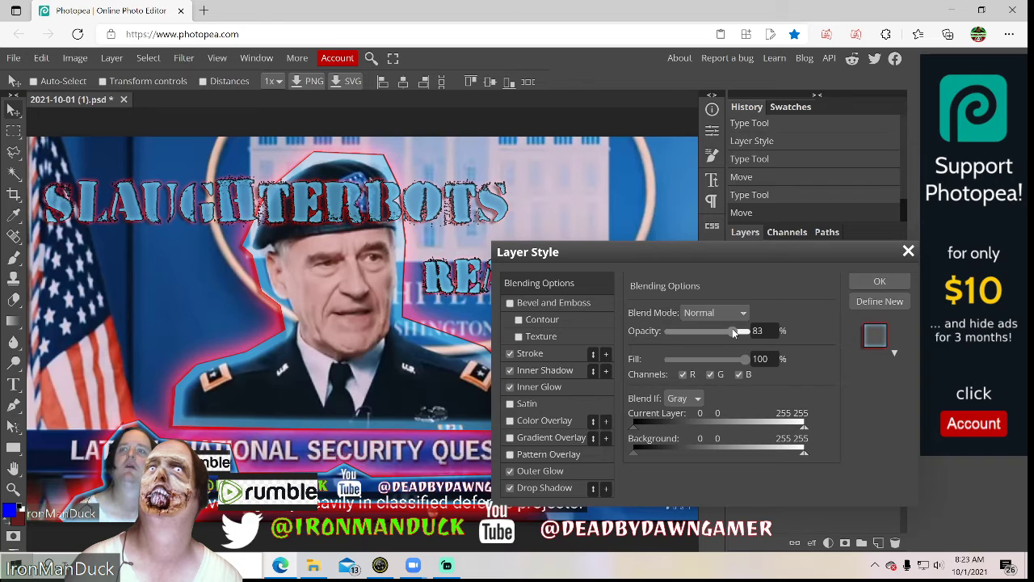
click(729, 328)
drag(729, 328, 833, 338)
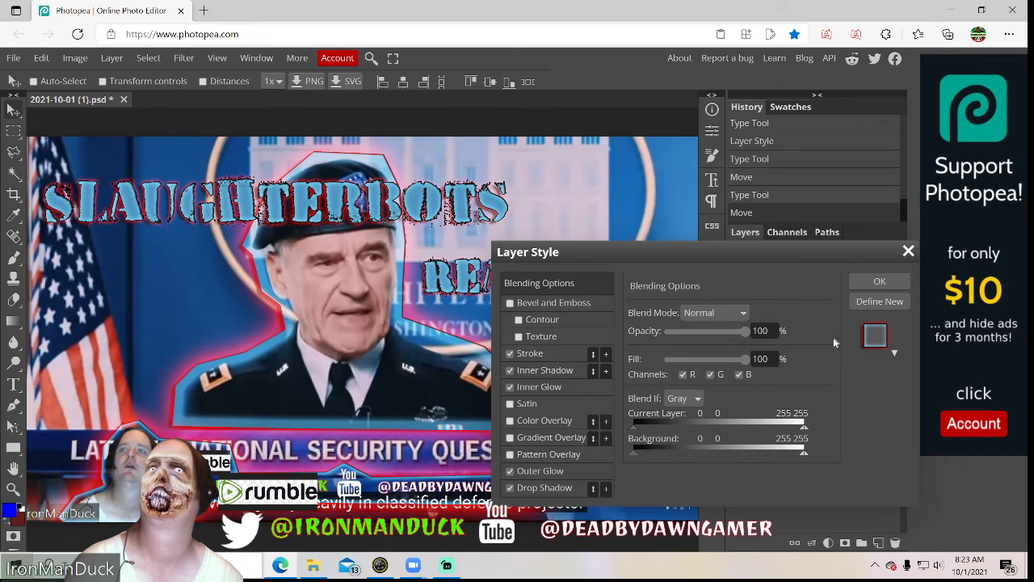
click(880, 282)
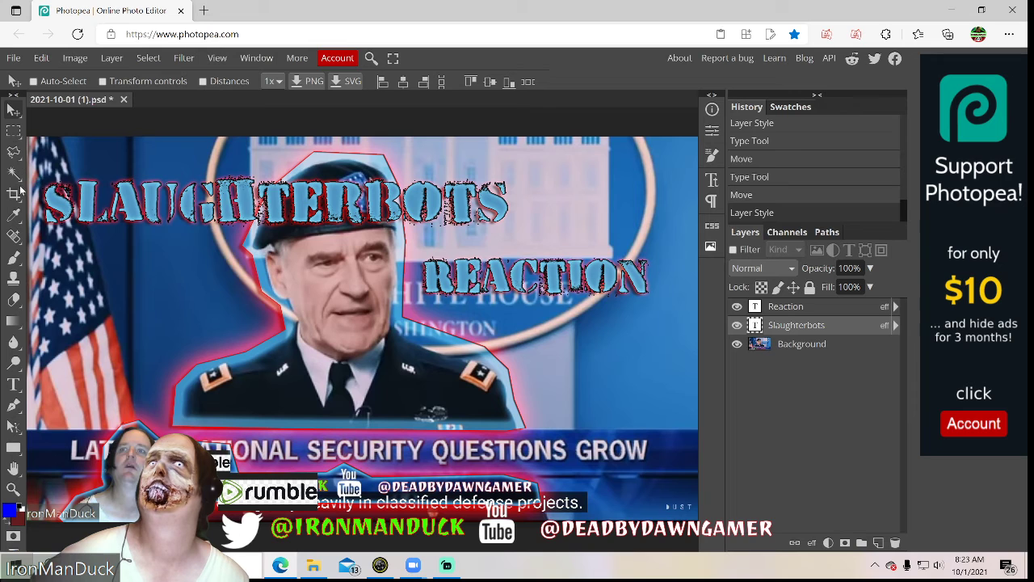
- Nudge the Slaughterbots title slightly right and set the Reaction text's font size to 300 px
mouse_move(81, 231)
mouse_down()
mouse_move(87, 247)
mouse_move(153, 234)
mouse_move(136, 194)
mouse_move(162, 179)
mouse_move(153, 172)
mouse_move(87, 205)
mouse_move(154, 220)
mouse_move(57, 218)
mouse_move(78, 220)
mouse_up()
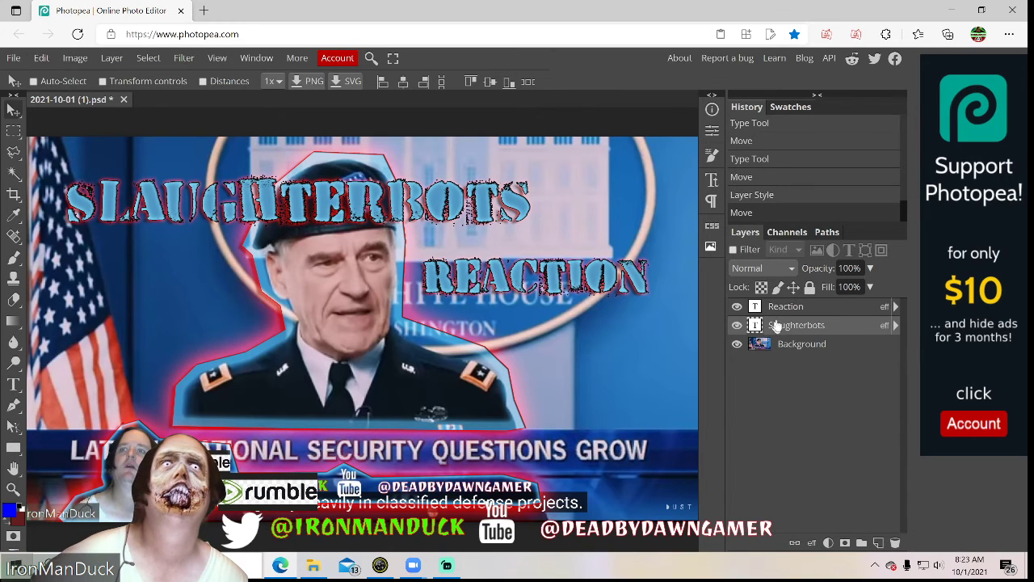
double_click(780, 309)
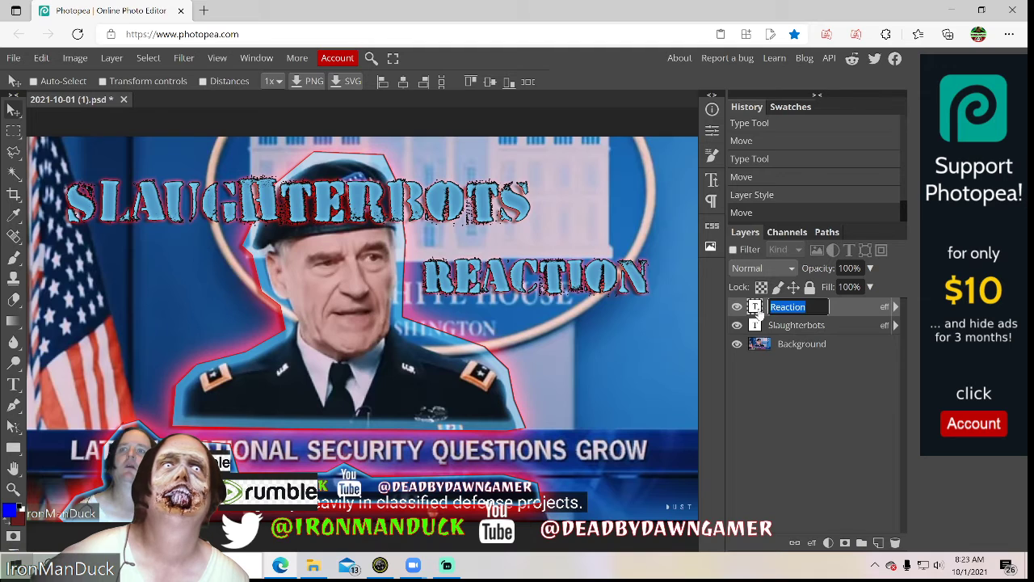
double_click(755, 307)
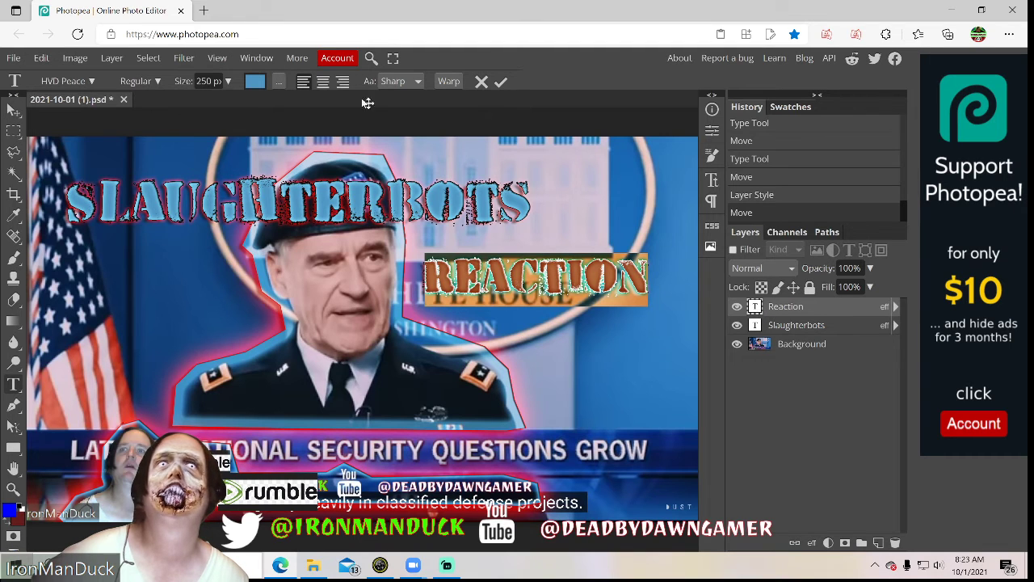
click(200, 82)
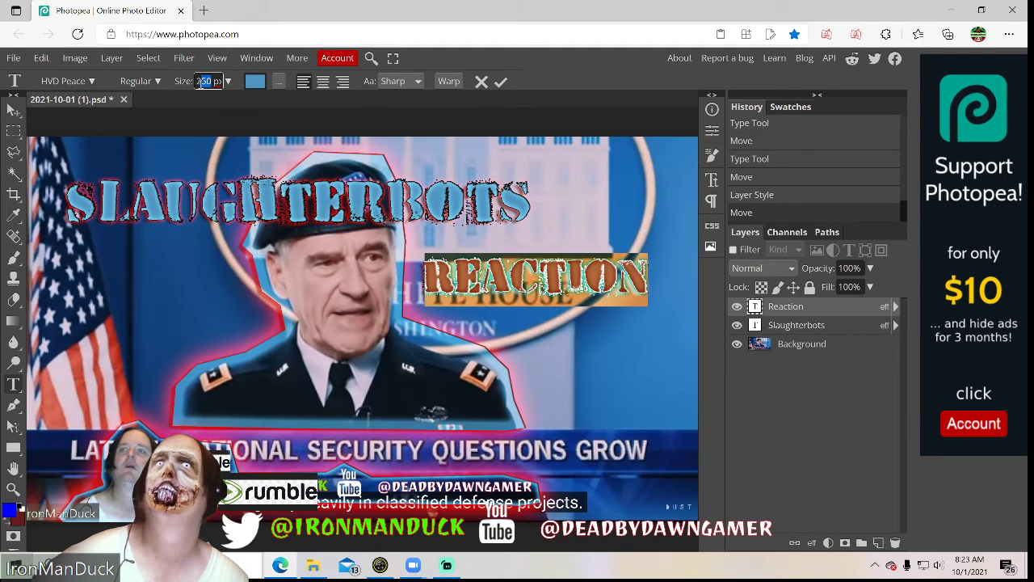
drag(199, 87, 197, 84)
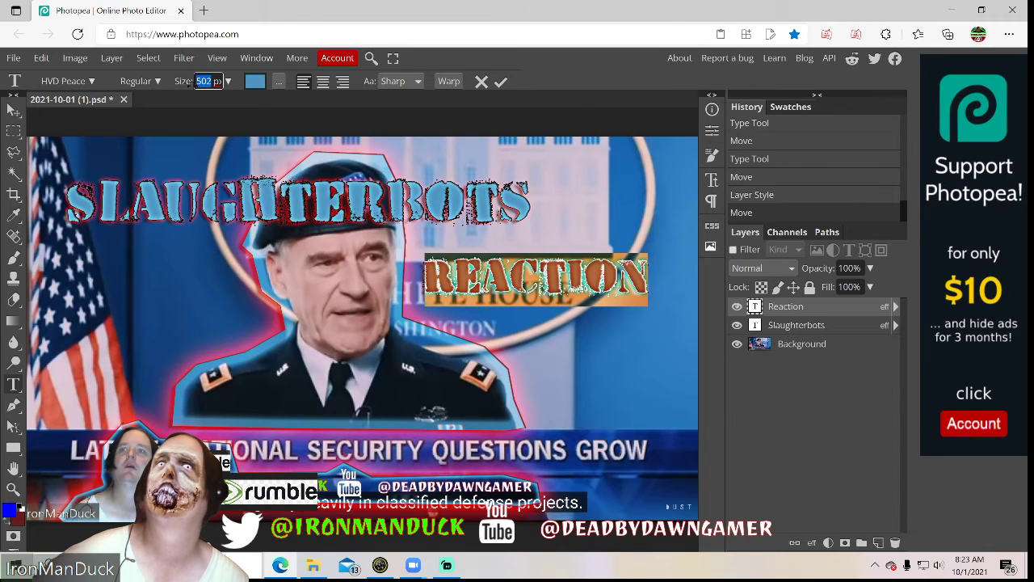
text(300)
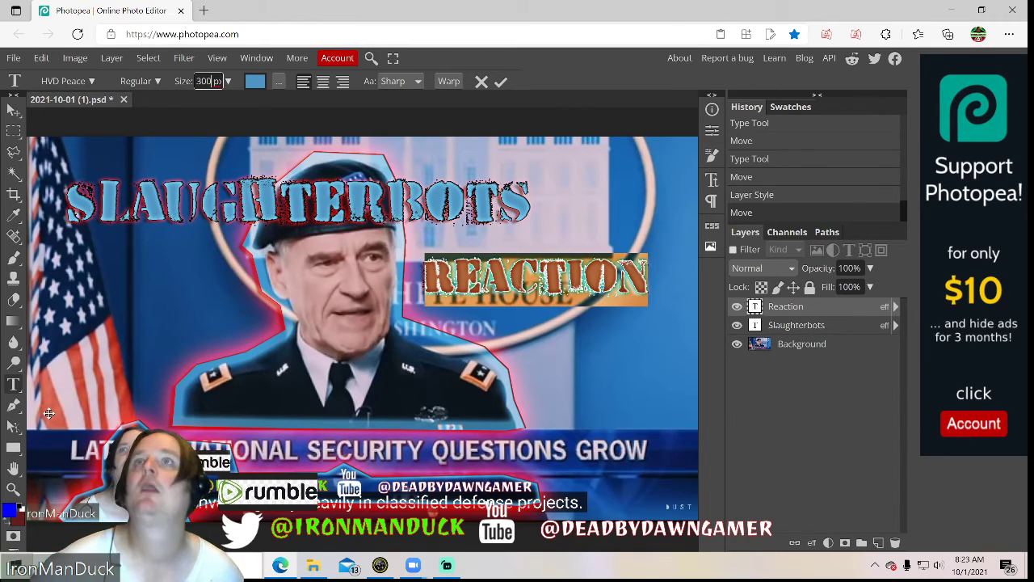
click(771, 308)
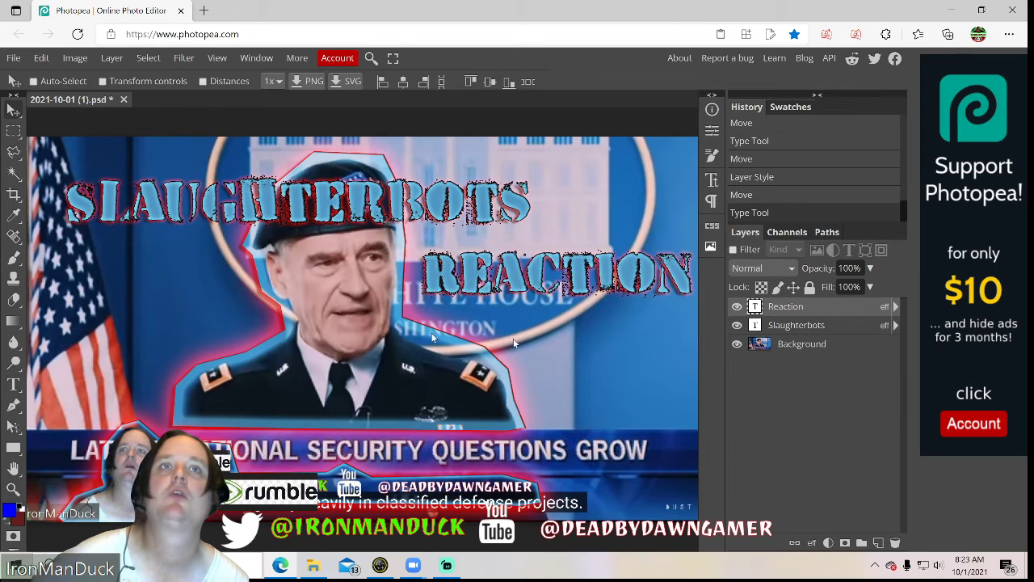
- Enlarge the Slaughterbots title's font size to 350 px and shift the title slightly right
click(756, 327)
double_click(756, 325)
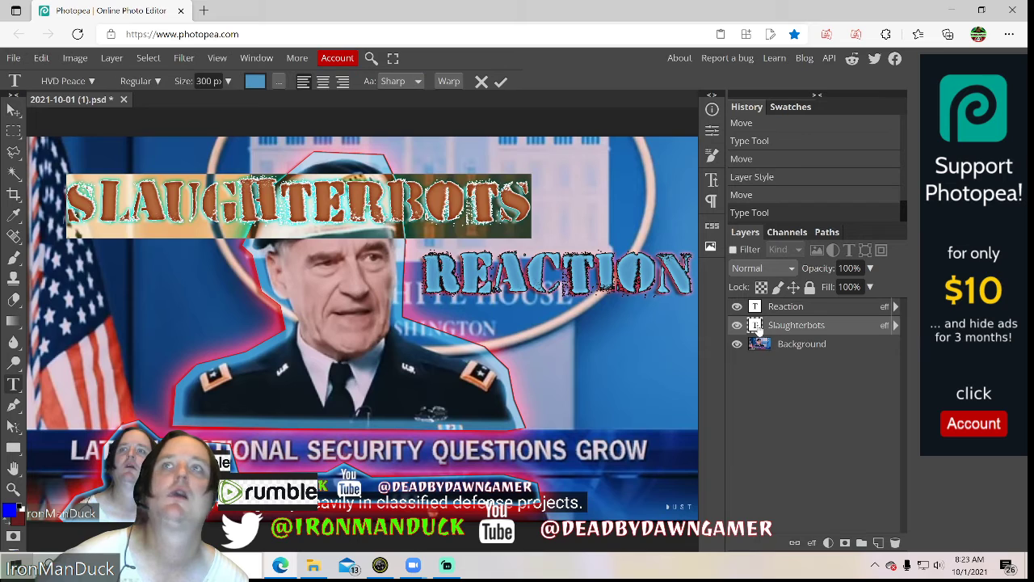
drag(211, 84, 194, 84)
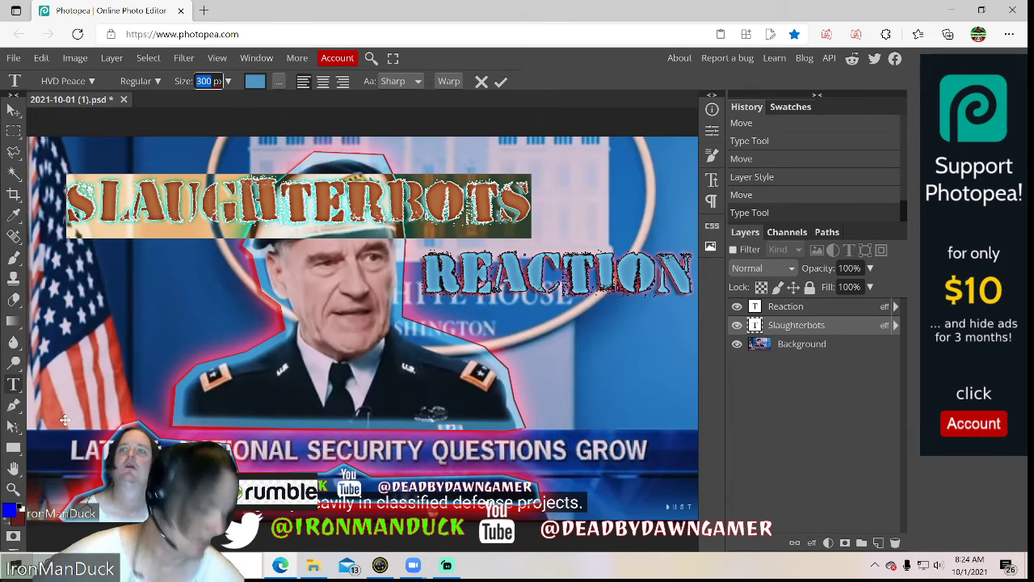
text(350)
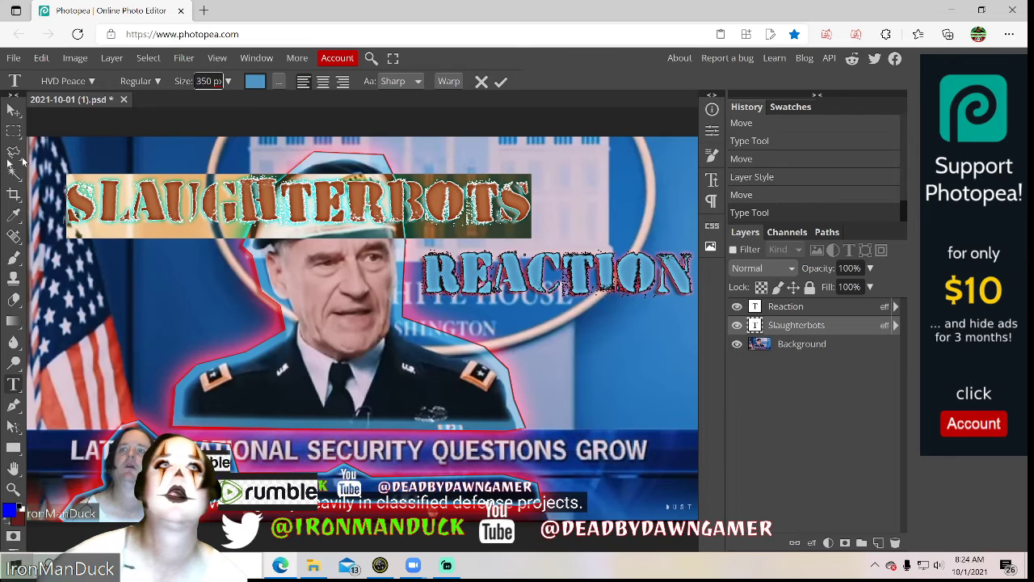
click(811, 332)
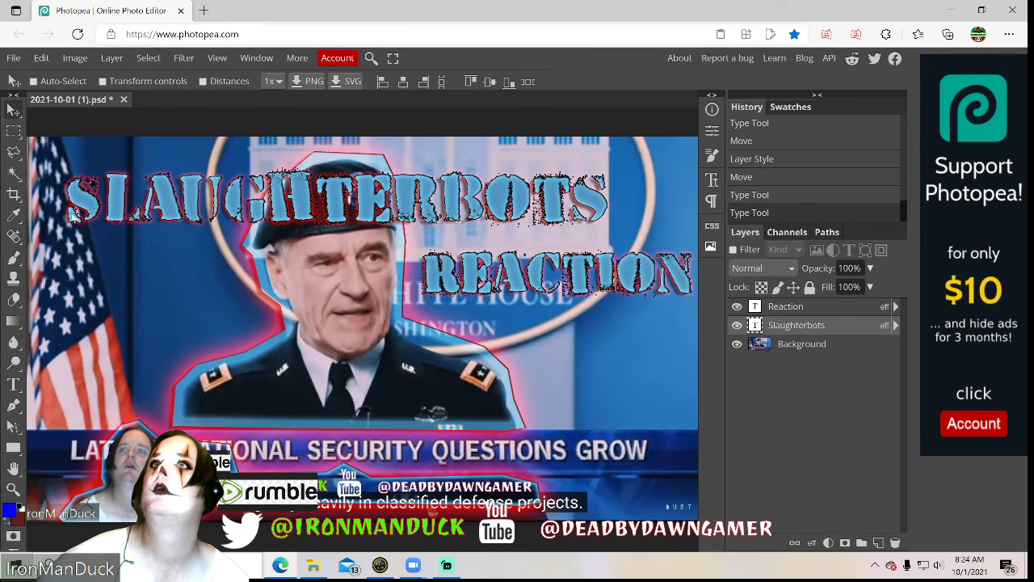
drag(72, 230, 93, 229)
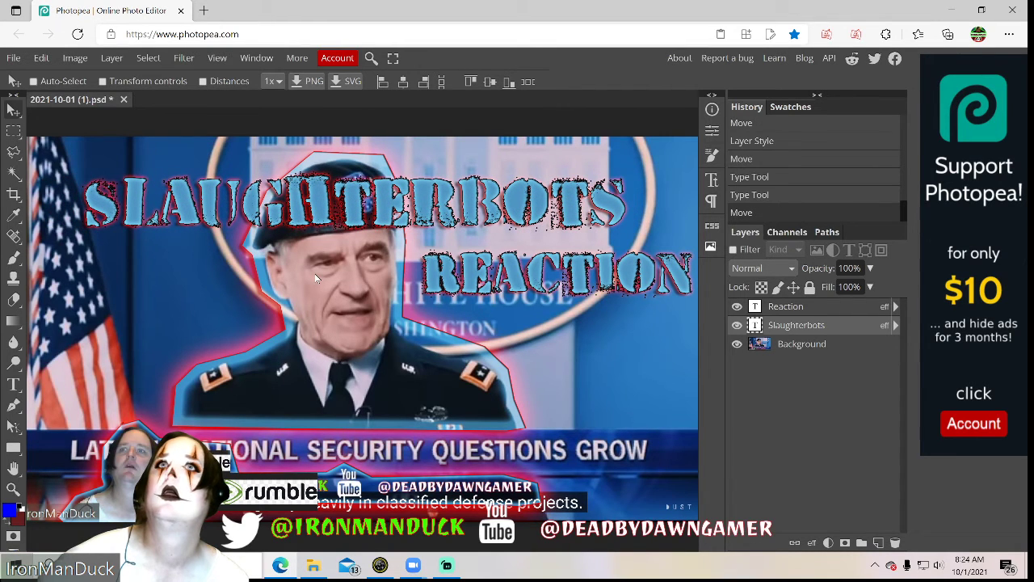
- Save the project as the PSD file 2021-10-01 (1) in the Screenshots folder, replacing the existing file
click(10, 58)
click(27, 210)
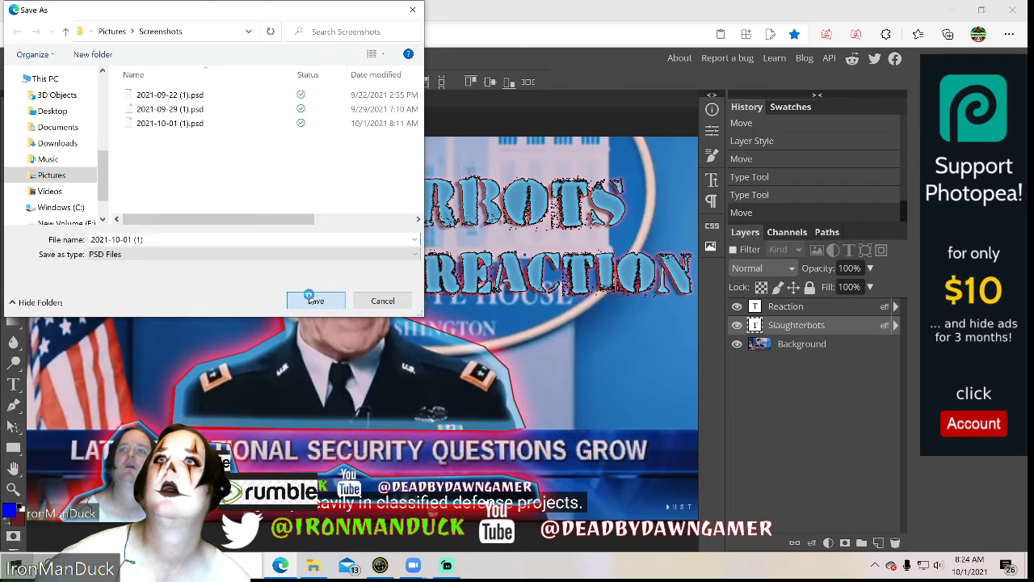
click(315, 301)
click(566, 287)
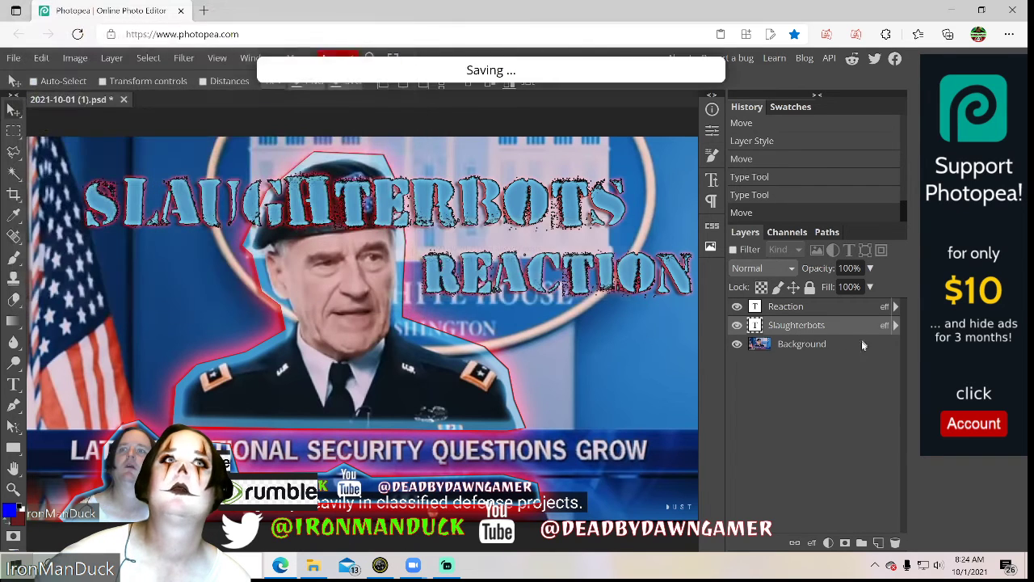
- Merge the Slaughterbots and Reaction text layers down into the Background layer
right_click(791, 324)
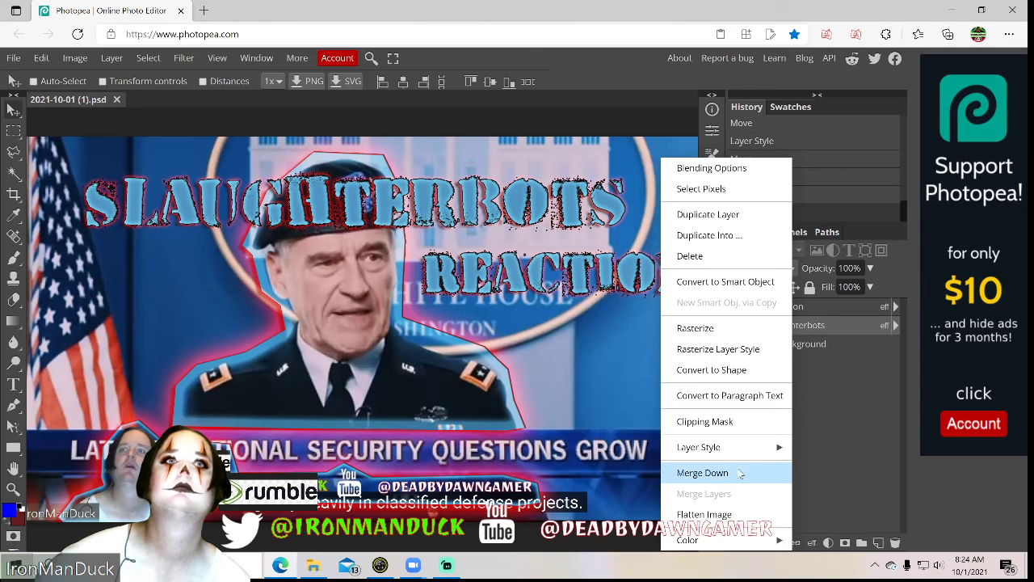
click(695, 477)
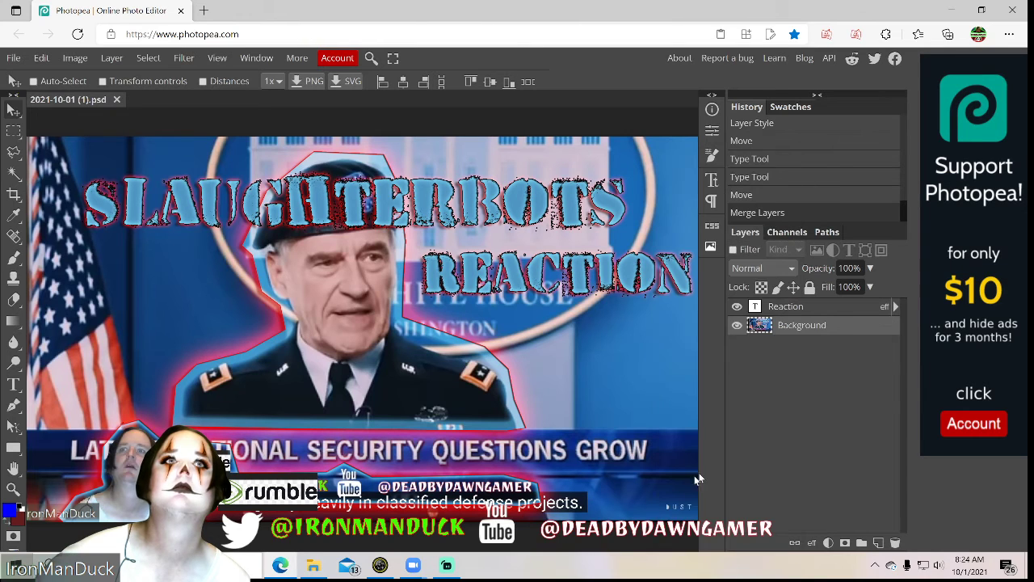
right_click(782, 307)
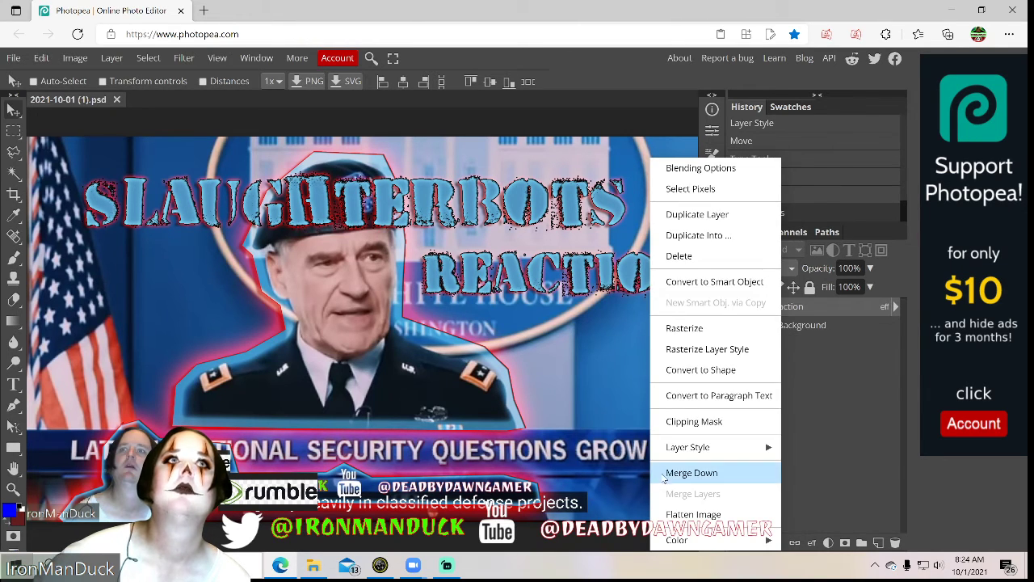
click(687, 473)
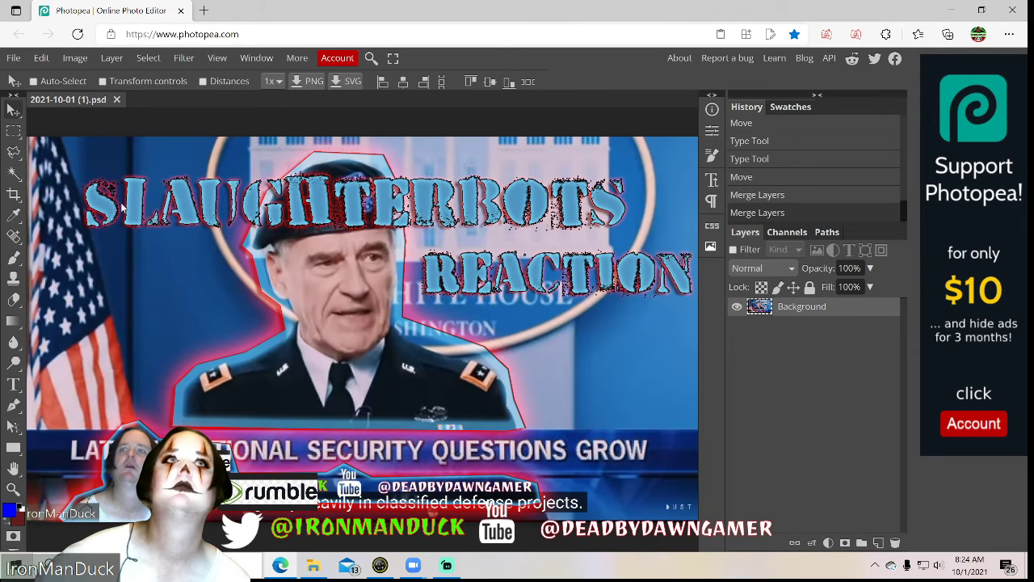
- Export the thumbnail as a JPG at 1280 by 720 px with 100% quality
click(13, 58)
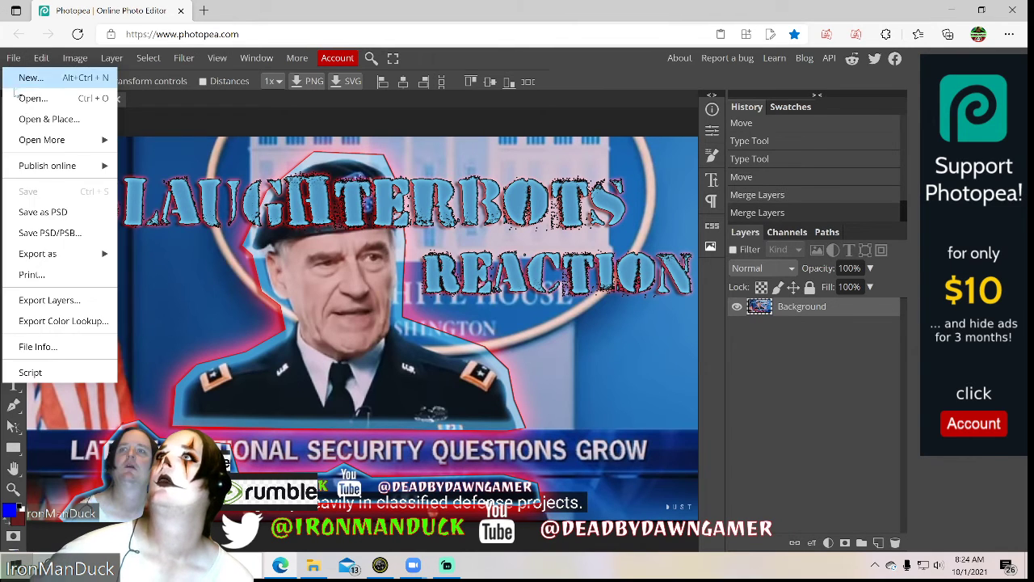
mouse_move(49, 254)
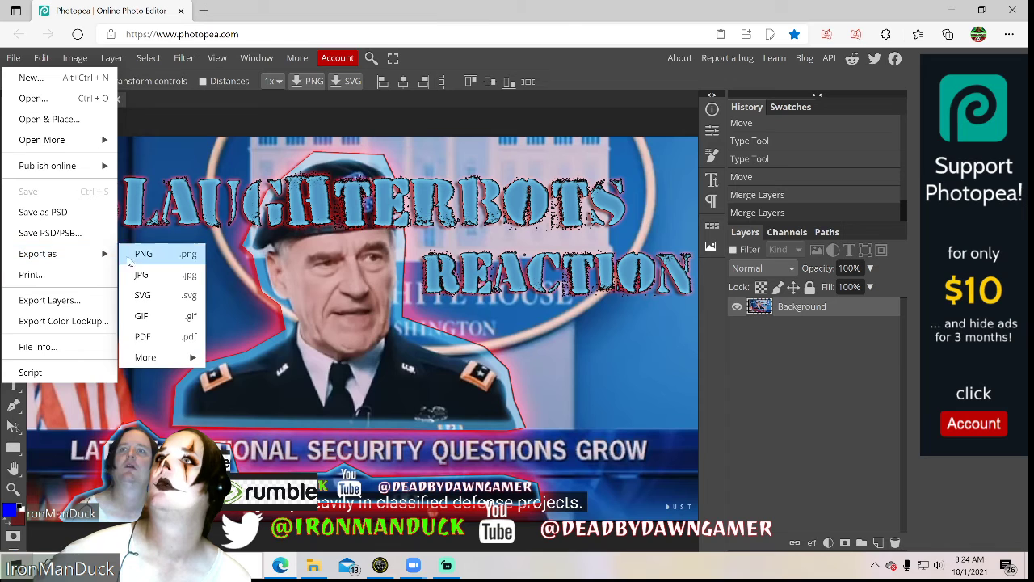
click(137, 275)
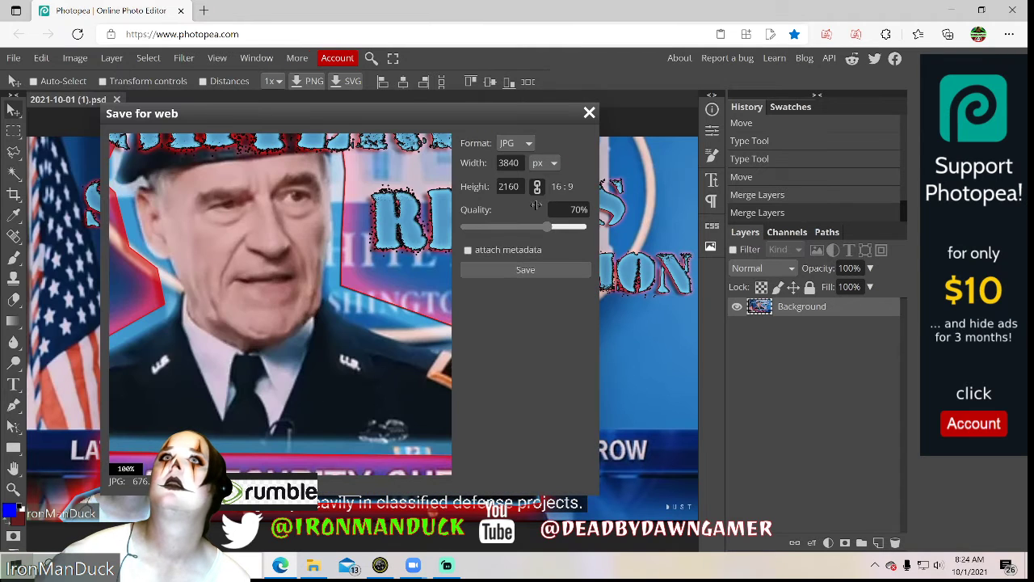
double_click(511, 162)
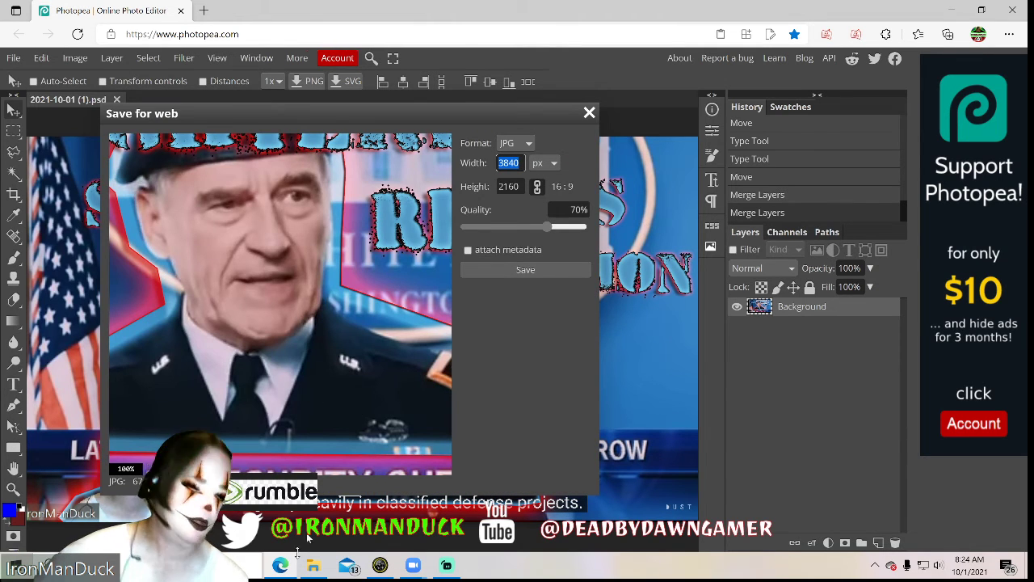
text(12)
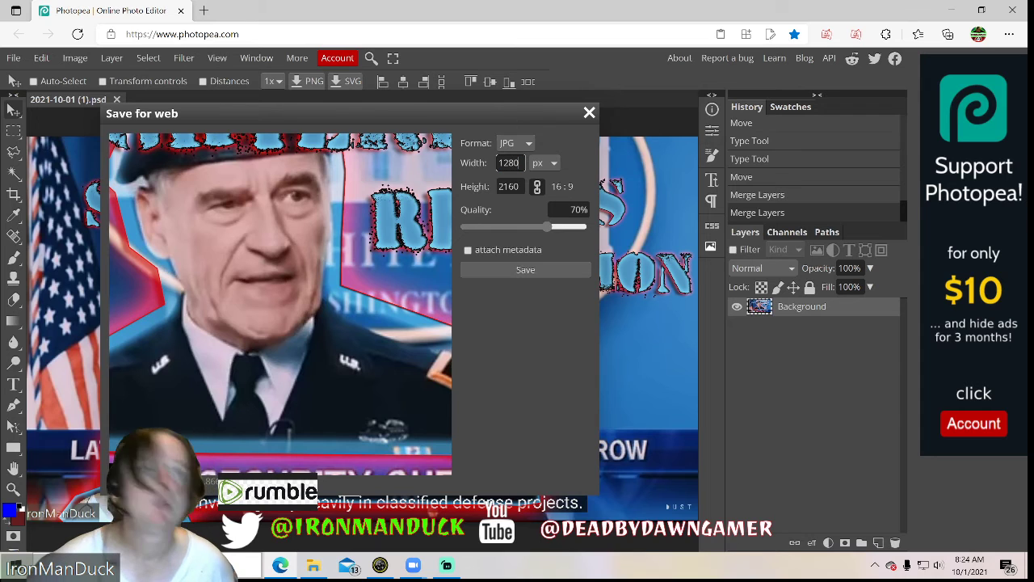
click(521, 187)
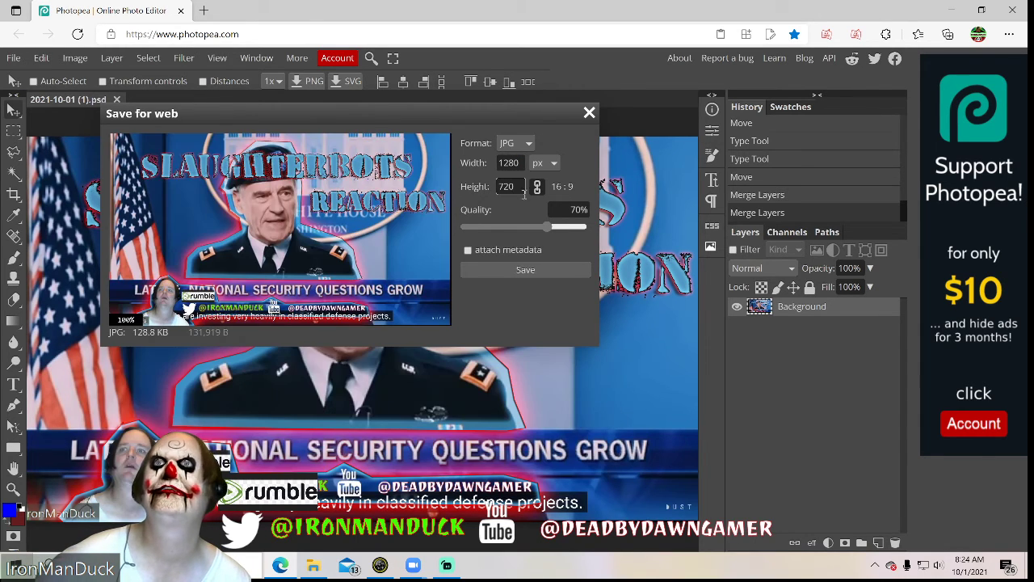
click(547, 278)
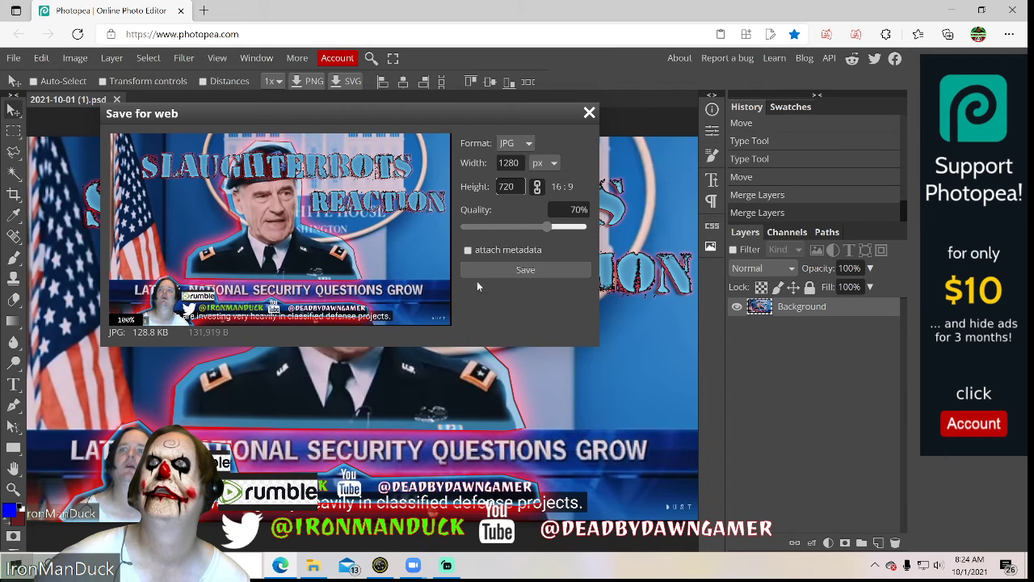
drag(550, 225, 584, 227)
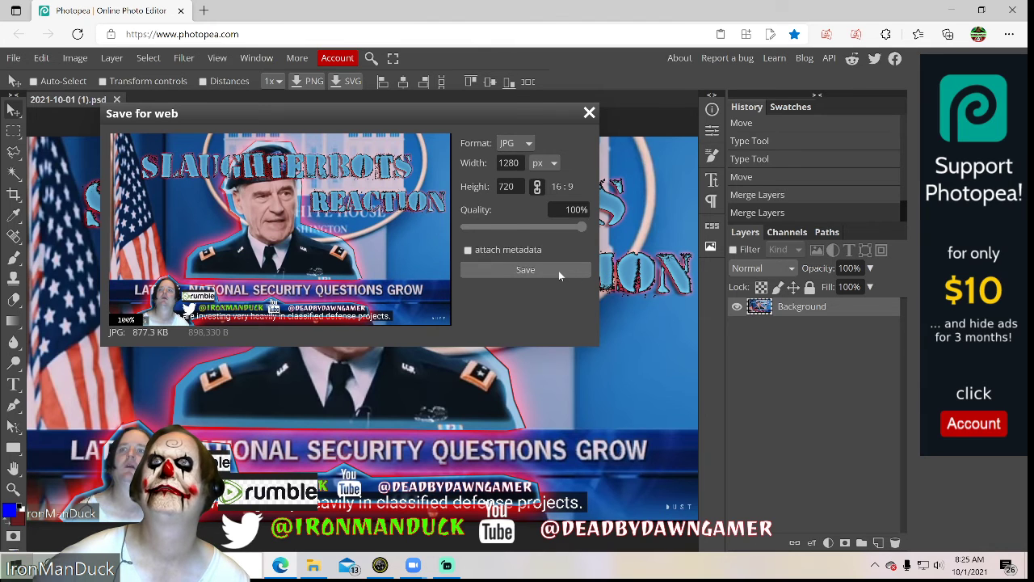
click(558, 270)
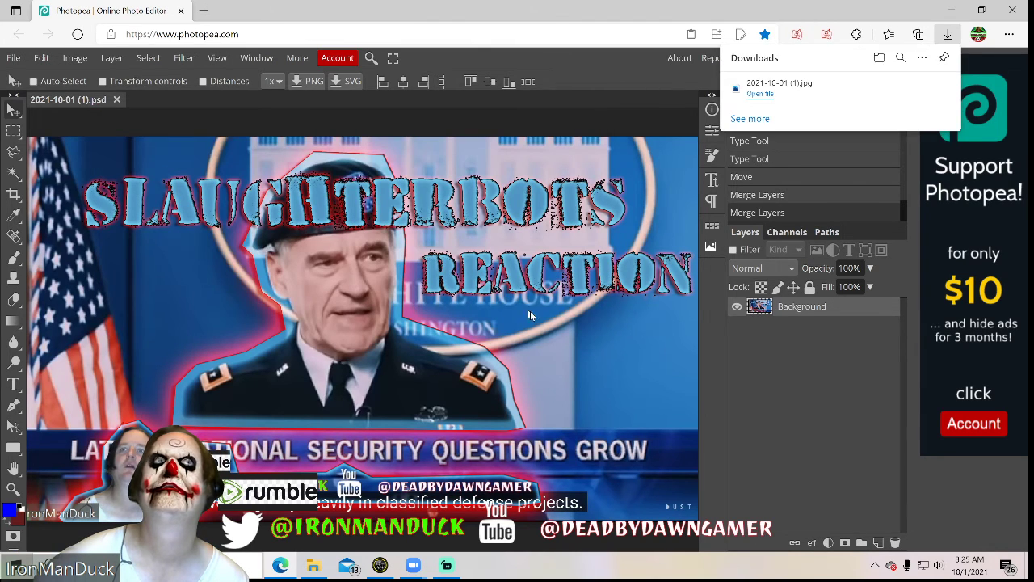
- Open the exported JPG in Photos and save a copy as slatb th n in the thumb nail templates folder
click(812, 93)
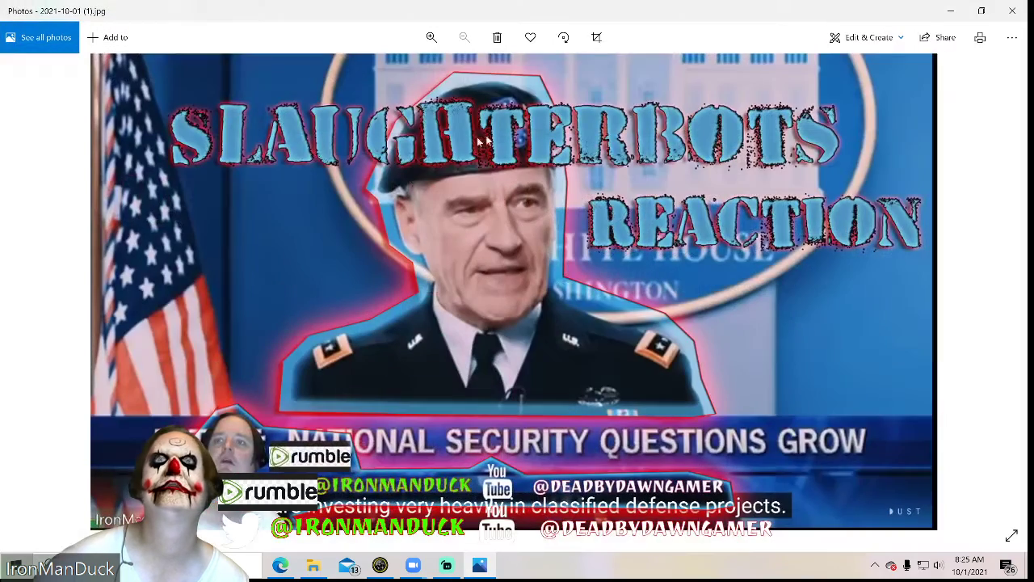
right_click(559, 346)
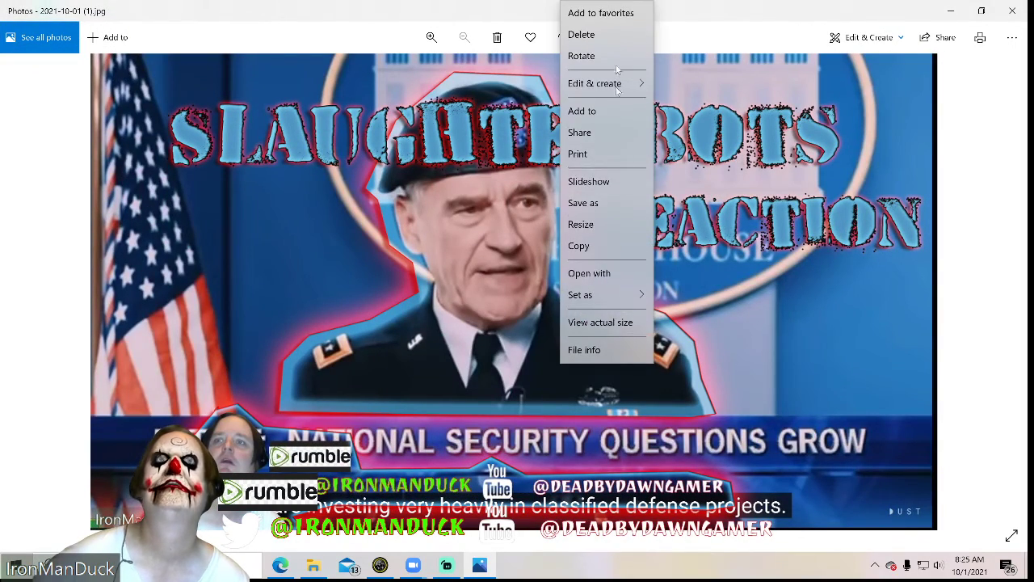
click(586, 209)
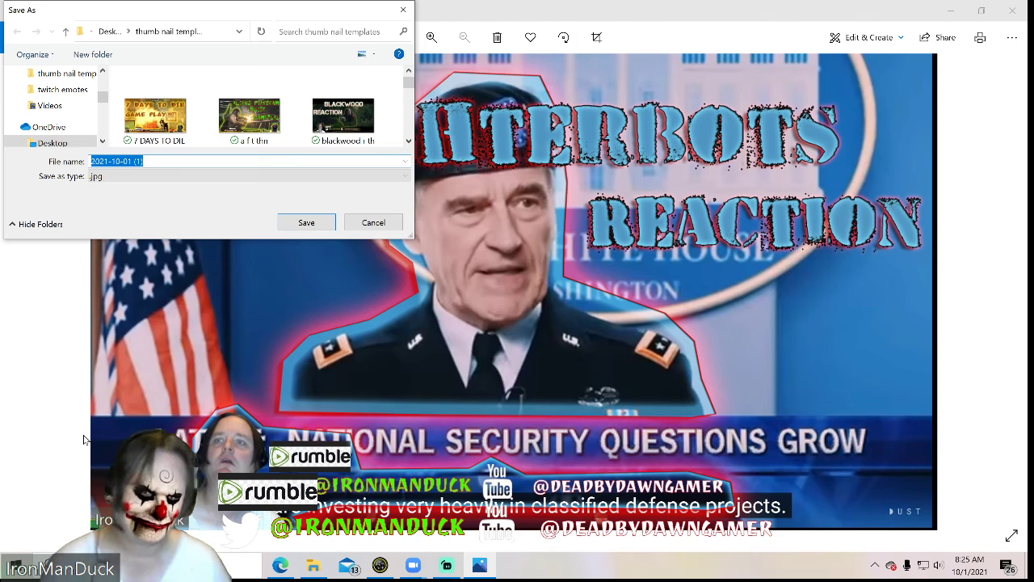
text(slatb th n)
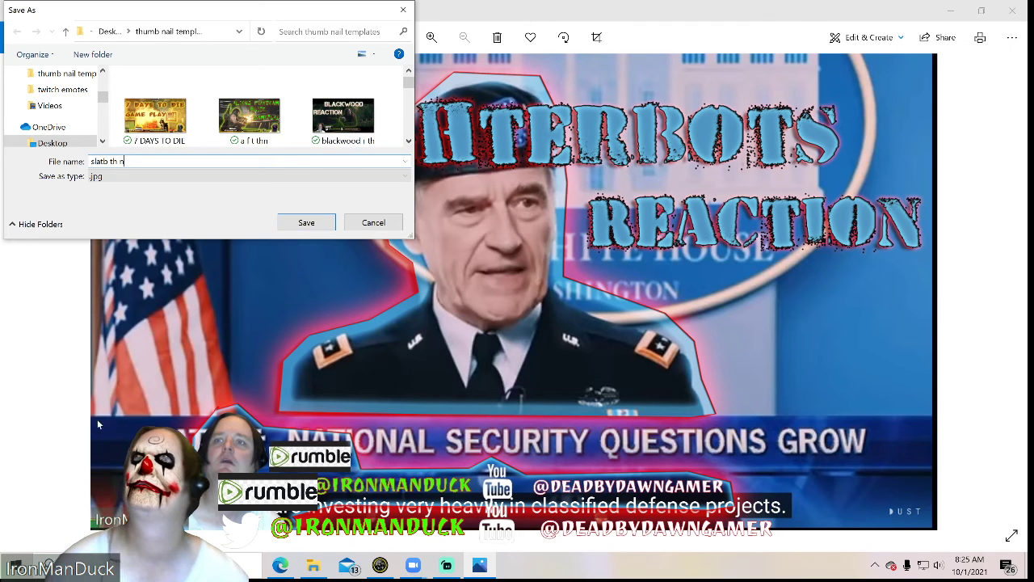
click(306, 222)
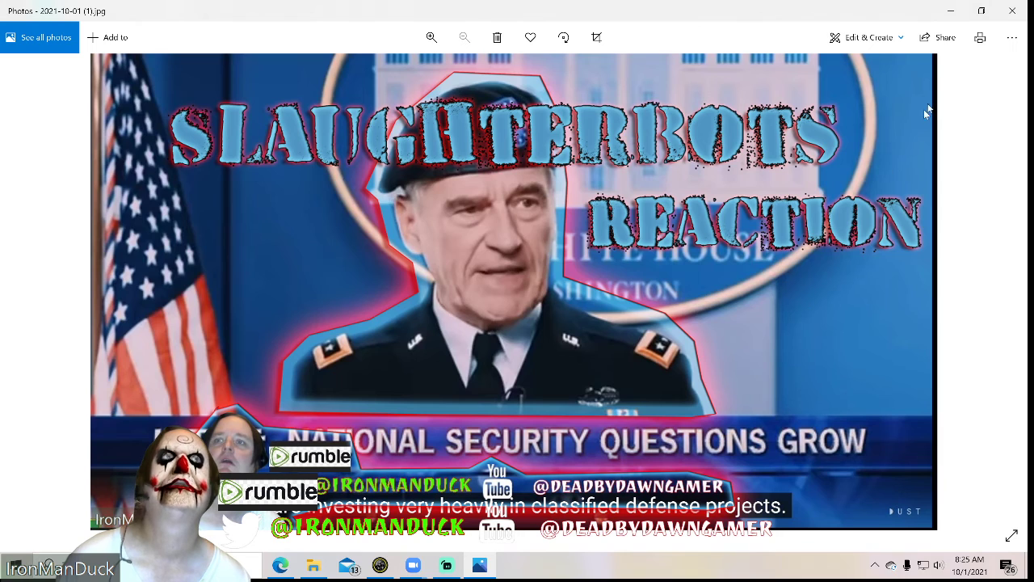
click(952, 11)
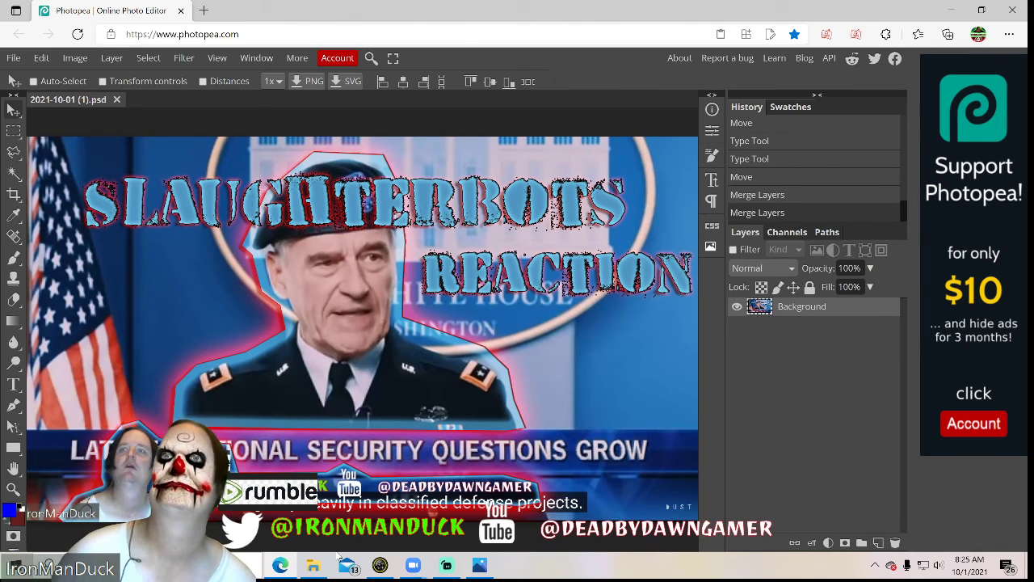
mouse_move(400, 565)
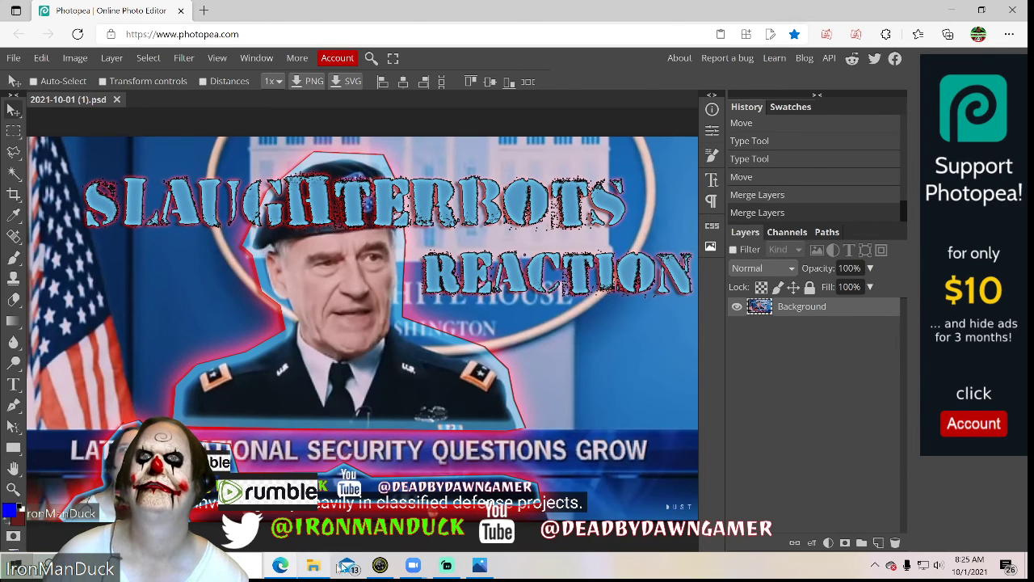
click(444, 568)
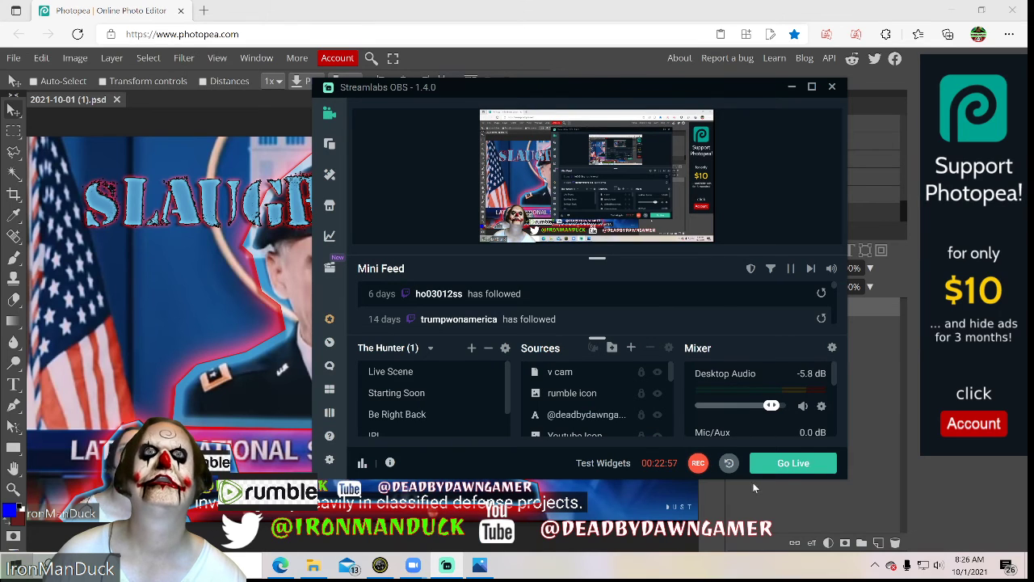